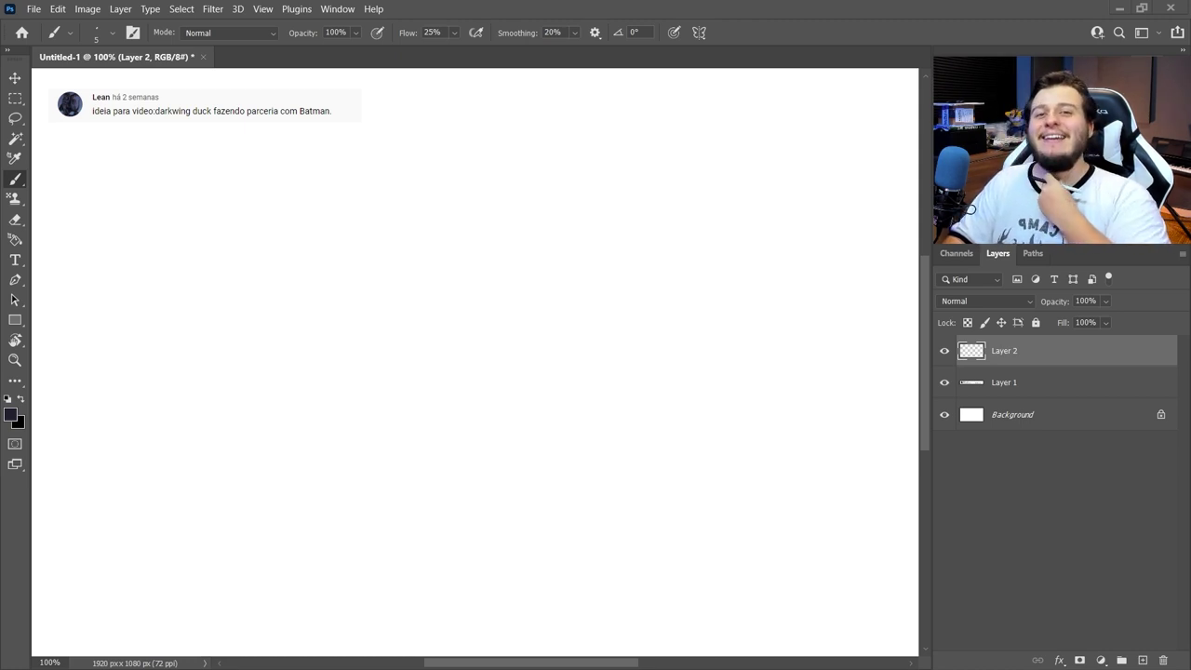
Step: Draw a straight rooftop ledge edge rising diagonally across the lower part of the canvas
click(979, 206)
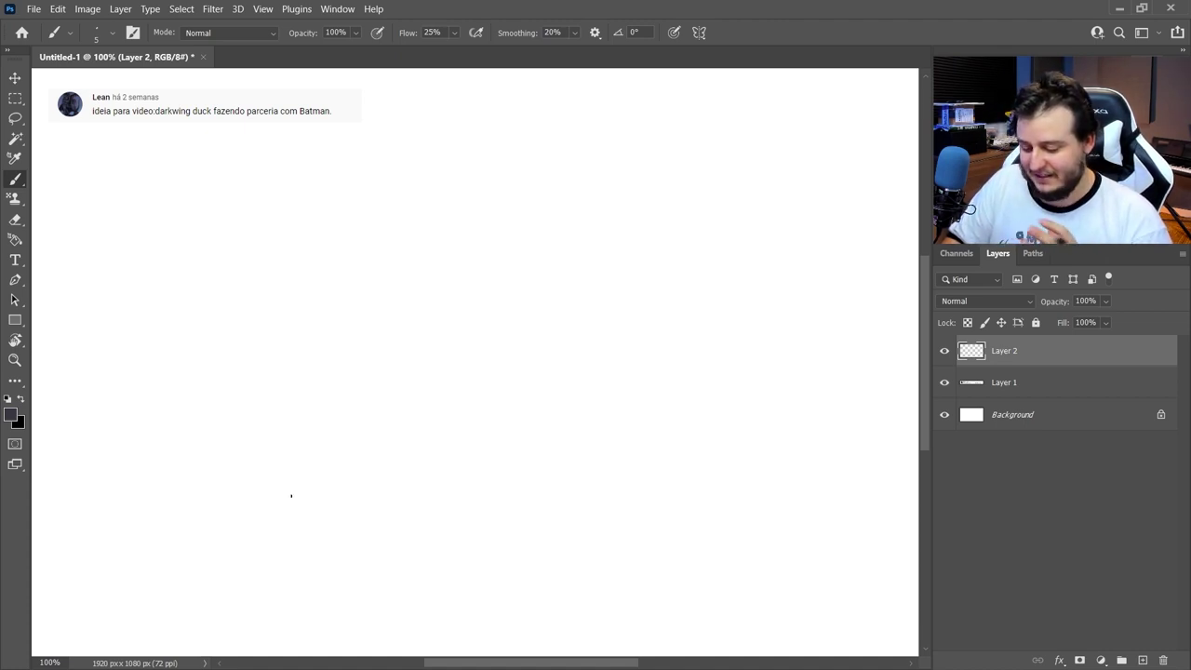
drag(205, 590, 802, 433)
key(ctrl+z)
click(171, 602)
shift+click(805, 427)
Step: Draw two close, parallel straight lines beneath the ledge edge to form its moulding
shift+click(169, 607)
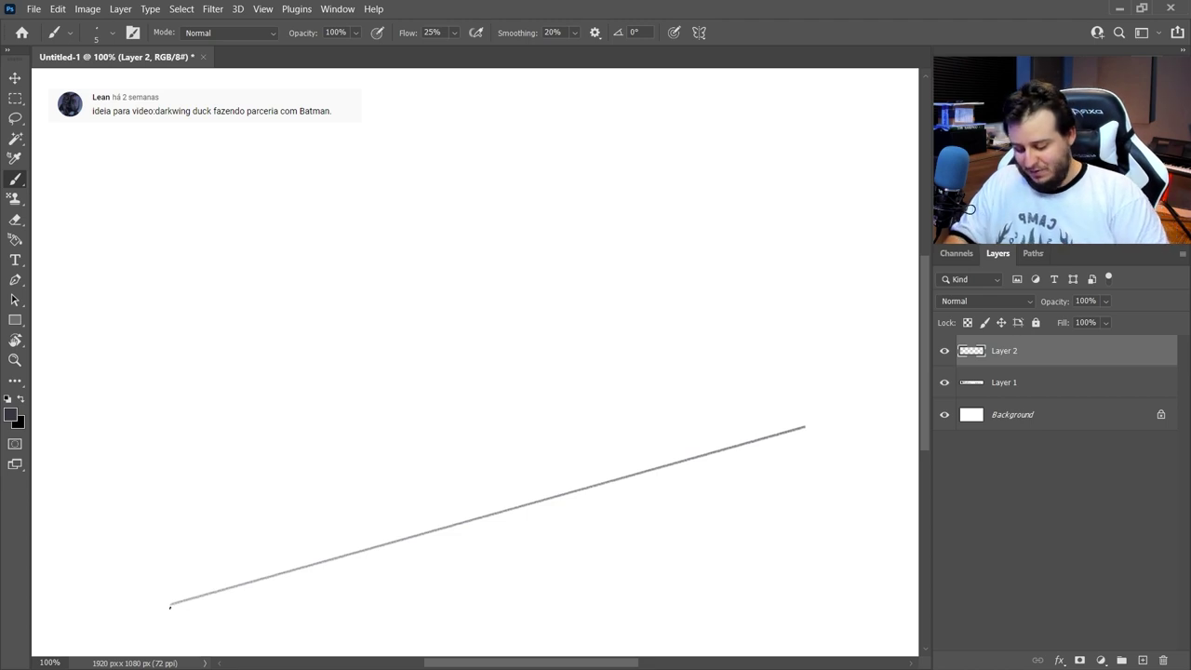
shift+click(814, 445)
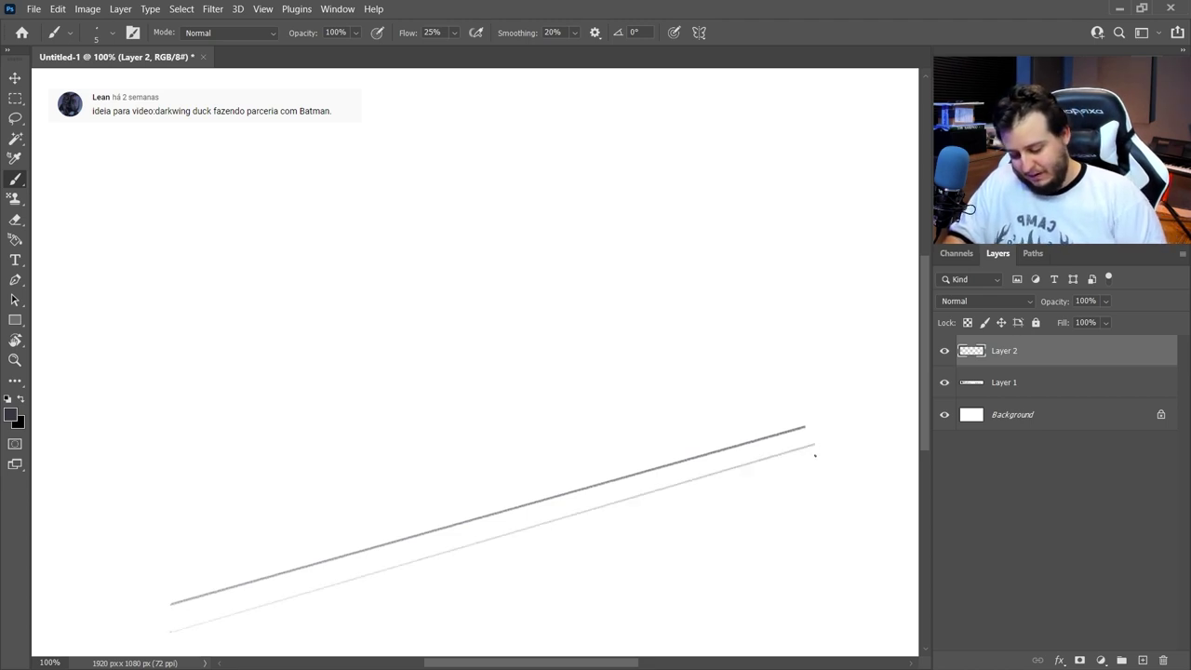
key(ctrl+z)
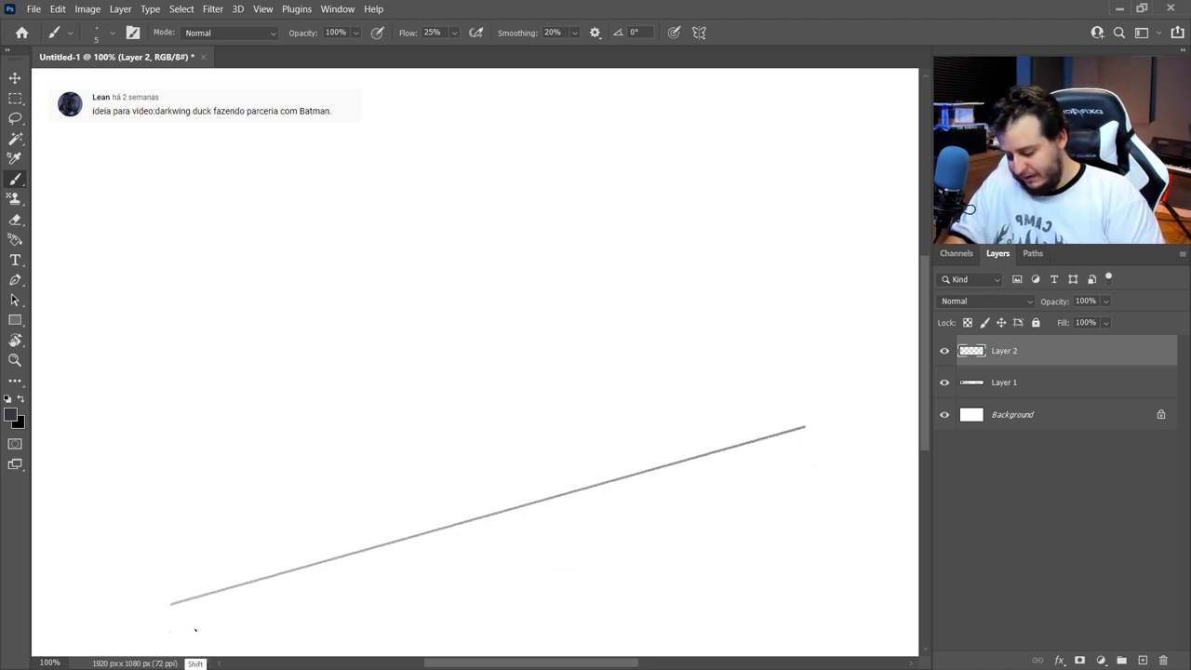
shift+click(188, 639)
shift+click(814, 472)
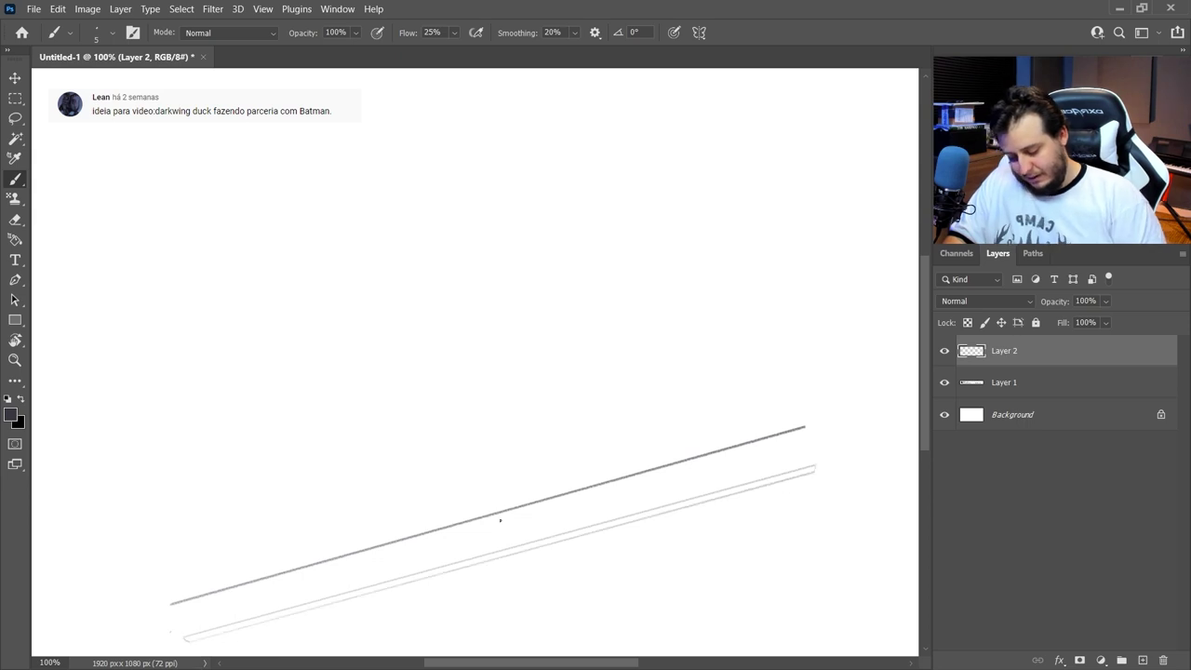
Step: Divide the ledge into blocks with evenly spaced curved lines that continue below the moulding
drag(605, 529, 606, 651)
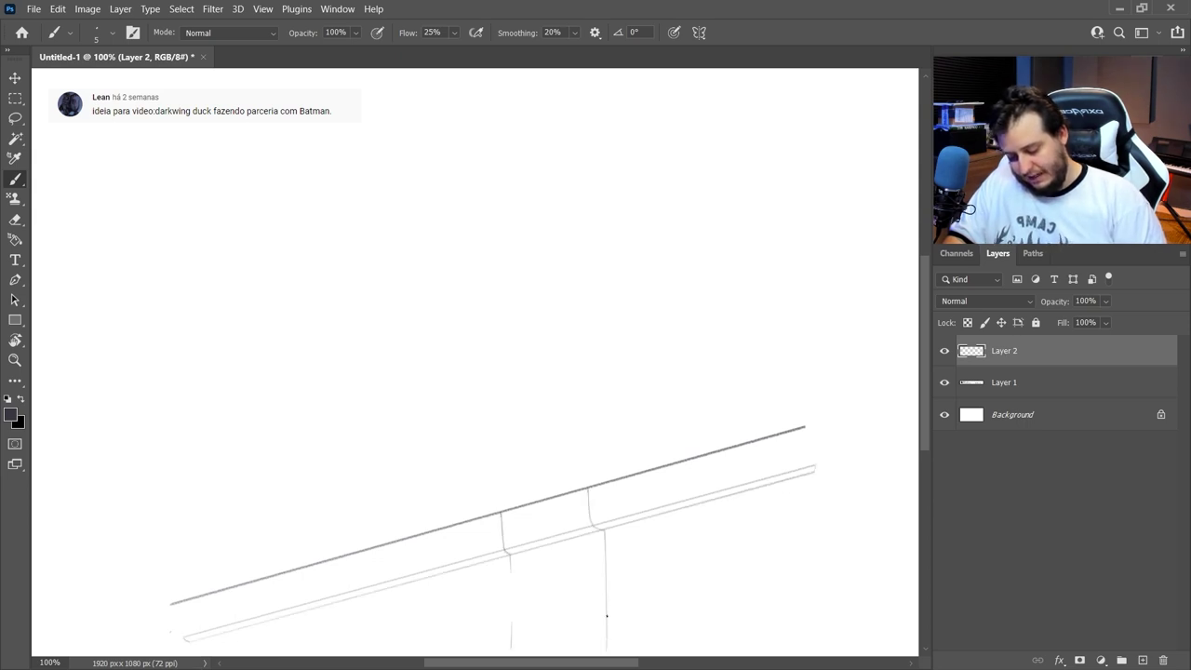
drag(785, 592, 781, 627)
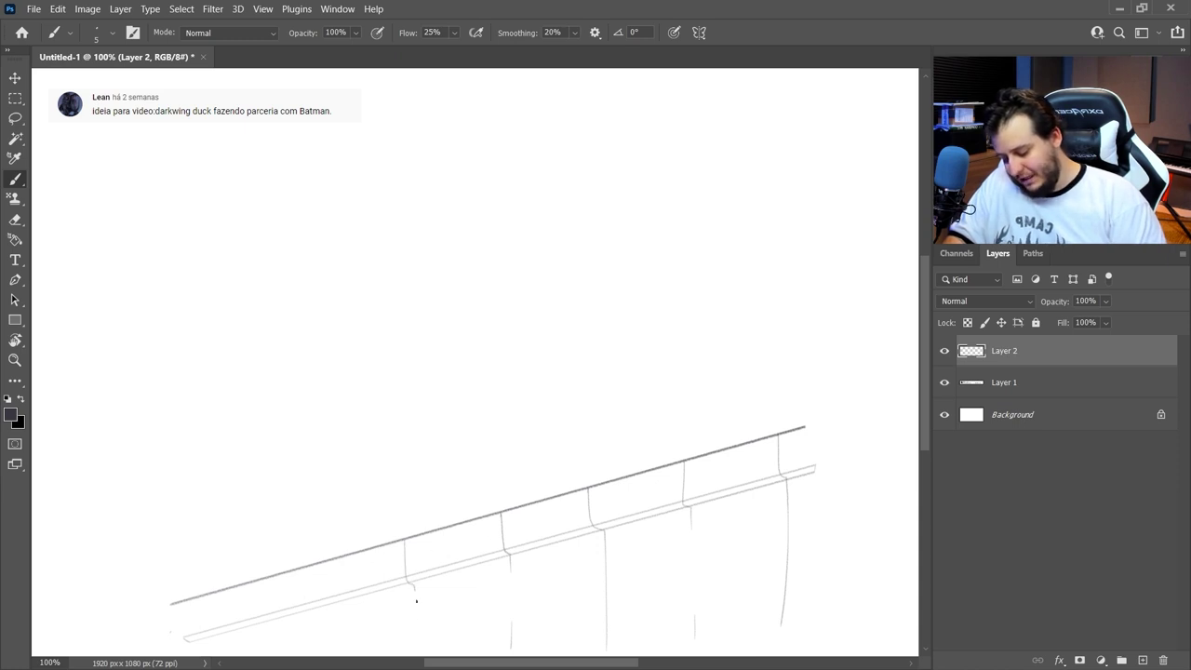
drag(223, 588, 247, 651)
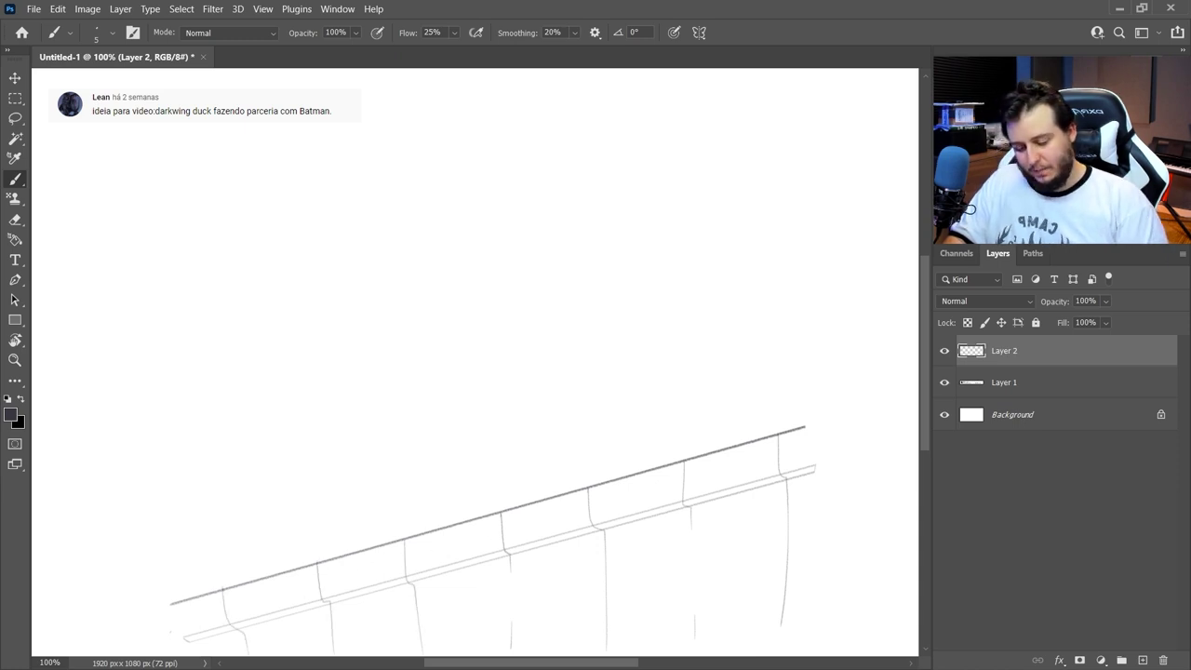
Step: Sketch a tall two-sided building rising behind the lower end of the ledge
mouse_move(264, 220)
mouse_down()
mouse_move(334, 257)
mouse_move(354, 549)
mouse_up()
drag(261, 233, 272, 540)
drag(259, 224, 189, 314)
key(ctrl+z)
mouse_move(257, 224)
mouse_down()
mouse_move(187, 290)
mouse_move(190, 599)
mouse_up()
Step: Sketch the sloping roofline and side edge of a low building behind the higher end of the ledge
drag(817, 305, 741, 345)
key(ctrl+z)
drag(819, 300, 735, 332)
drag(730, 336, 724, 439)
key(ctrl+z)
drag(730, 335, 725, 429)
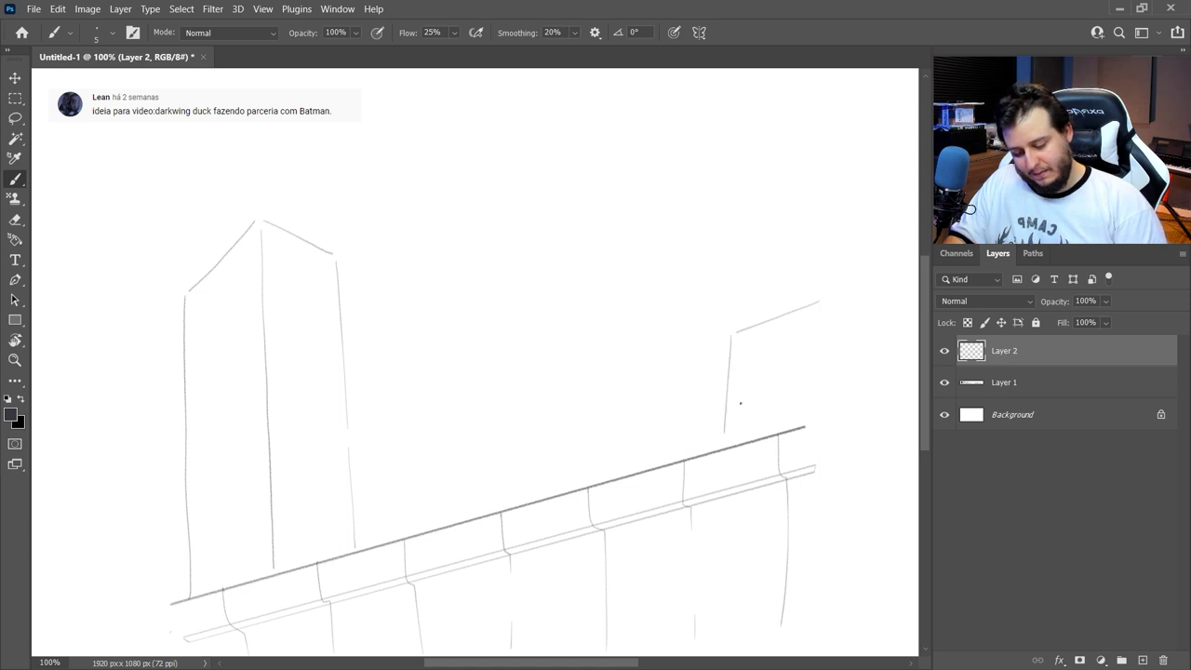
key(ctrl+z)
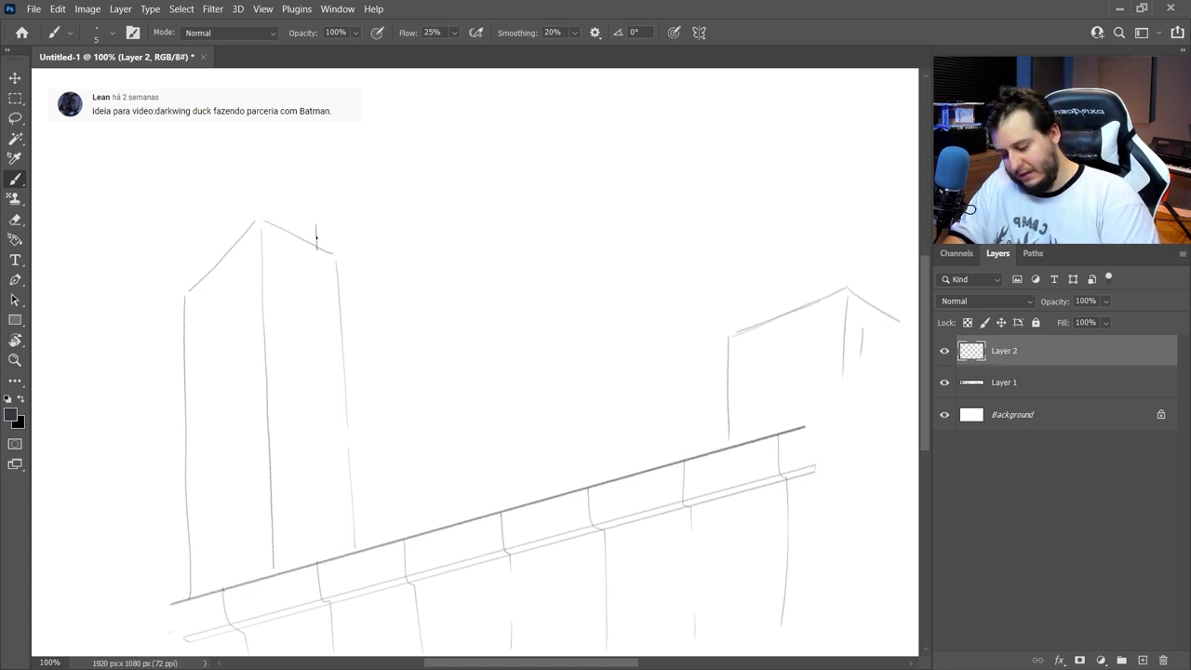
Step: Add short roof detail strokes and slanted floor lines across the left face of the tall building
drag(267, 245, 291, 251)
drag(189, 305, 246, 260)
drag(191, 324, 251, 276)
drag(188, 378, 248, 338)
drag(185, 403, 239, 377)
drag(173, 495, 248, 454)
drag(184, 527, 257, 488)
drag(186, 591, 258, 566)
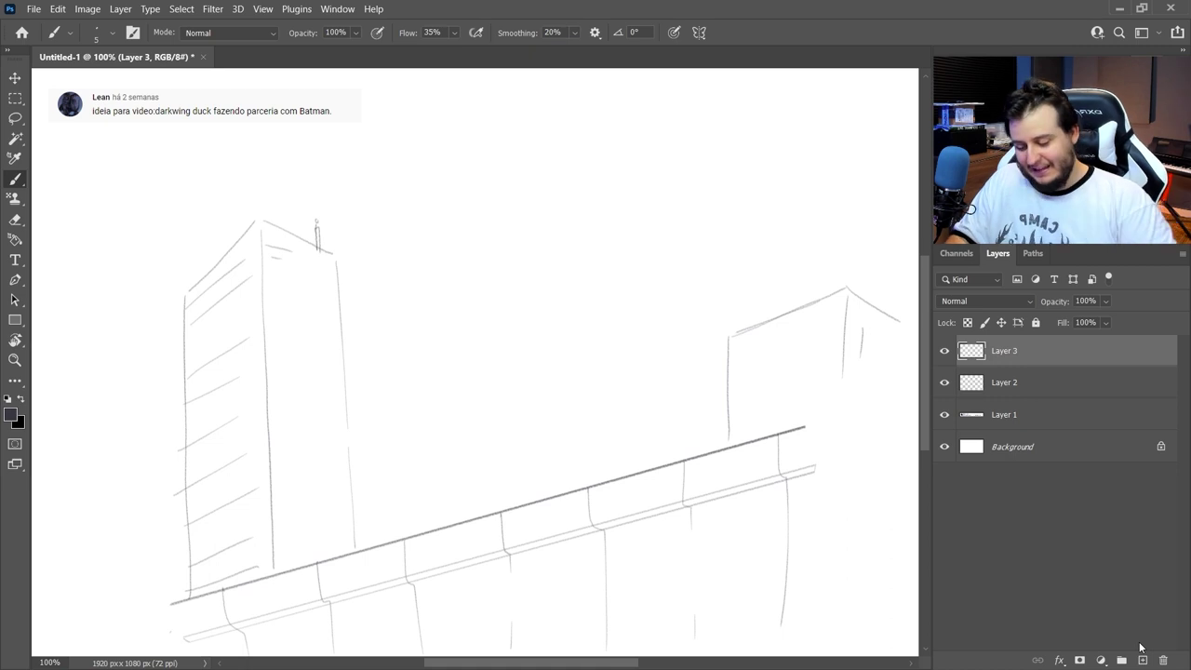
drag(550, 129, 544, 142)
mouse_move(568, 113)
mouse_down()
mouse_move(529, 143)
mouse_move(560, 188)
mouse_move(606, 152)
mouse_up()
drag(533, 137, 583, 194)
key(e)
right_click(581, 147)
drag(661, 181, 683, 182)
drag(566, 186, 568, 102)
Step: Sketch Batman's head on Layer 3 beside the tall building, with pointed cowl ears, facial guidelines and jaw
key(b)
mouse_move(344, 162)
mouse_down()
mouse_move(326, 197)
mouse_move(370, 251)
mouse_up()
mouse_move(389, 160)
mouse_down()
mouse_move(403, 234)
mouse_move(381, 252)
mouse_move(407, 187)
mouse_move(369, 132)
mouse_move(353, 162)
mouse_move(333, 162)
mouse_move(331, 216)
mouse_move(401, 193)
mouse_up()
key(ctrl+z)
drag(345, 166, 371, 255)
mouse_move(329, 218)
mouse_down()
mouse_move(404, 193)
mouse_move(345, 224)
mouse_move(381, 217)
mouse_move(353, 249)
mouse_move(387, 276)
mouse_up()
drag(409, 231, 402, 262)
Step: Rough in Batman's shoulder line, rounded chest curve and the sides of his torso
mouse_move(410, 196)
mouse_down()
mouse_move(357, 280)
mouse_move(473, 207)
mouse_up()
mouse_move(429, 205)
mouse_down()
mouse_move(463, 231)
mouse_move(337, 298)
mouse_up()
drag(381, 279, 456, 443)
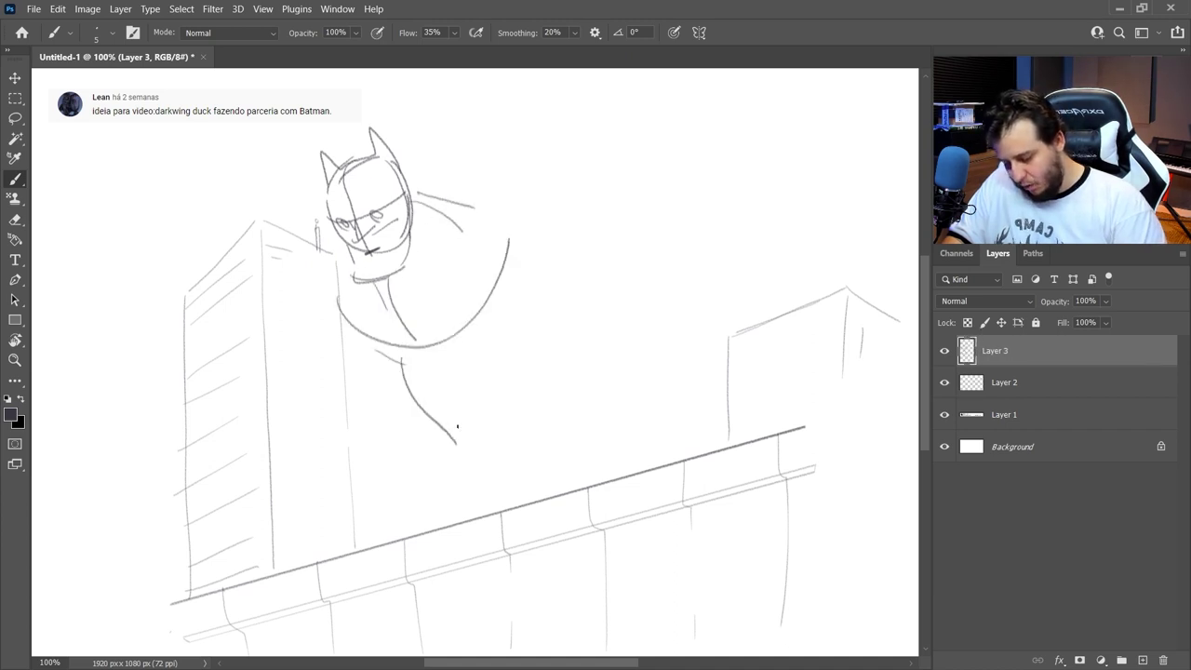
key(ctrl+z)
drag(396, 348, 488, 409)
drag(508, 277, 531, 345)
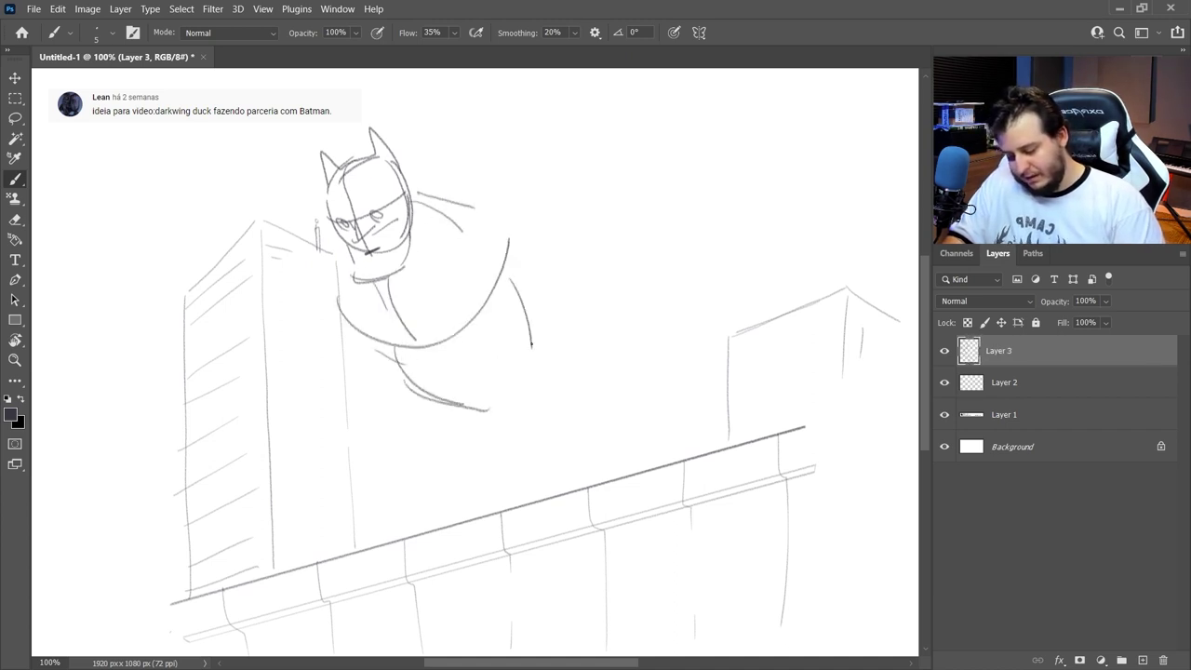
Step: Sketch Batman's waist and hips with the far leg reaching down to the ledge
drag(445, 416, 442, 424)
drag(522, 349, 524, 370)
mouse_move(469, 414)
mouse_down()
mouse_move(537, 382)
mouse_move(495, 491)
mouse_move(527, 391)
mouse_up()
key(ctrl+z)
key(ctrl+z)
drag(528, 363, 507, 496)
drag(489, 424, 529, 491)
drag(446, 401, 541, 352)
drag(539, 369, 574, 482)
drag(470, 429, 507, 465)
drag(344, 403, 414, 406)
mouse_move(301, 419)
mouse_down()
mouse_move(448, 402)
mouse_move(308, 412)
mouse_move(485, 428)
mouse_up()
drag(357, 451, 325, 444)
key(ctrl+z)
key(ctrl+z)
key(ctrl+z)
key(ctrl+z)
key(ctrl+z)
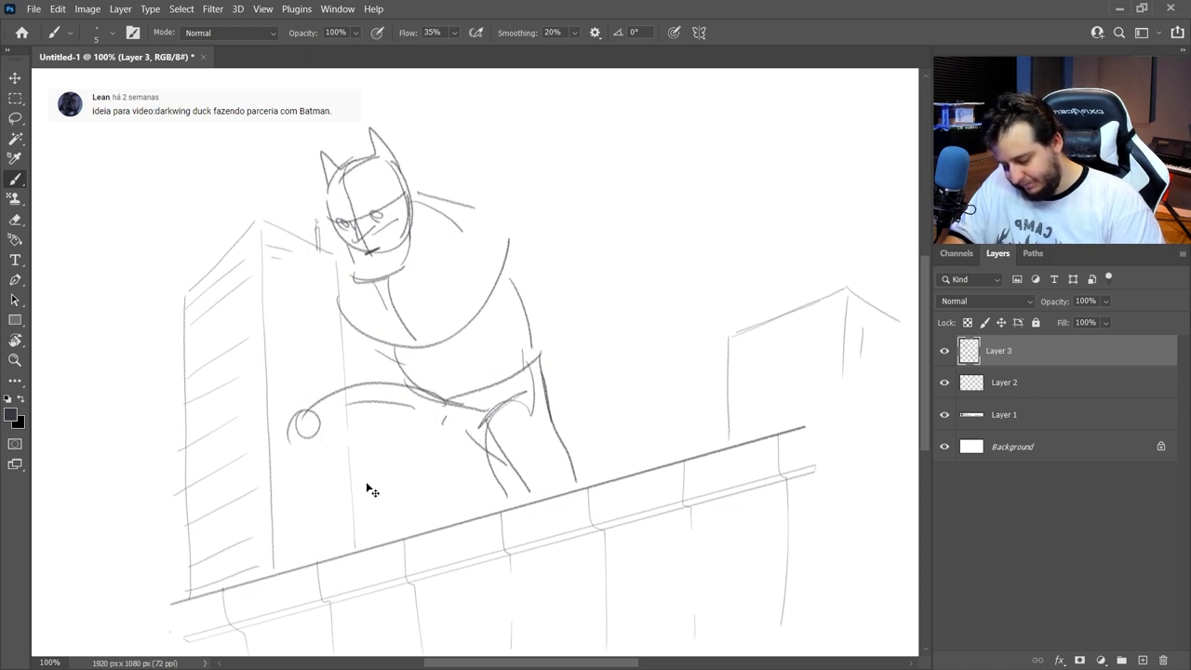
Step: Sketch Batman's bent front leg with a raised thigh, rounded knee and shin
drag(307, 376, 446, 398)
mouse_move(431, 380)
mouse_down()
mouse_move(295, 375)
mouse_move(300, 416)
mouse_up()
mouse_move(296, 374)
mouse_down()
mouse_move(350, 409)
mouse_move(370, 539)
mouse_up()
drag(288, 406, 316, 489)
mouse_move(296, 430)
mouse_down()
mouse_move(363, 415)
mouse_move(365, 427)
mouse_up()
mouse_move(281, 439)
mouse_down()
mouse_move(323, 493)
mouse_move(325, 526)
mouse_up()
Step: Add the front foot resting on the ledge and the underside of the bent thigh
mouse_move(328, 502)
mouse_down()
mouse_move(283, 539)
mouse_move(286, 564)
mouse_move(331, 557)
mouse_move(269, 530)
mouse_up()
drag(270, 529, 370, 549)
drag(366, 438, 440, 464)
drag(382, 456, 470, 471)
Step: Erase the overlapping strokes between thigh and waist and redraw the underside of the bent thigh
key(e)
drag(402, 374, 474, 426)
key(b)
drag(381, 453, 475, 467)
key(e)
key(b)
Step: Erase the old outer torso line and redraw Batman's side from the shoulder down to the hip
drag(383, 348, 413, 379)
drag(519, 233, 555, 433)
key(e)
drag(527, 296, 533, 374)
key(b)
mouse_move(513, 226)
mouse_down()
mouse_move(553, 449)
mouse_move(498, 417)
mouse_move(475, 464)
mouse_up()
key(e)
key(b)
key(e)
Step: Clean up the hip area and redraw the inner thigh and crotch lines
click(441, 423)
key(b)
mouse_move(411, 376)
mouse_down()
mouse_move(463, 463)
mouse_move(488, 477)
mouse_up()
drag(423, 394, 480, 473)
key(e)
key(b)
mouse_move(386, 458)
mouse_down()
mouse_move(481, 470)
mouse_move(539, 399)
mouse_up()
drag(528, 426, 507, 469)
Step: Erase the far leg's old outline and redraw it as a firmer line down to the ledge
key(e)
drag(545, 411, 562, 445)
key(b)
drag(533, 351, 558, 451)
drag(553, 397, 571, 496)
Step: Erase the stray lines on the bent thigh and redraw its lower contour with darker strokes
key(e)
drag(387, 460, 441, 469)
mouse_move(326, 363)
mouse_down()
mouse_move(425, 379)
mouse_move(346, 420)
mouse_move(447, 414)
mouse_up()
key(b)
drag(452, 418, 475, 437)
drag(363, 437, 479, 476)
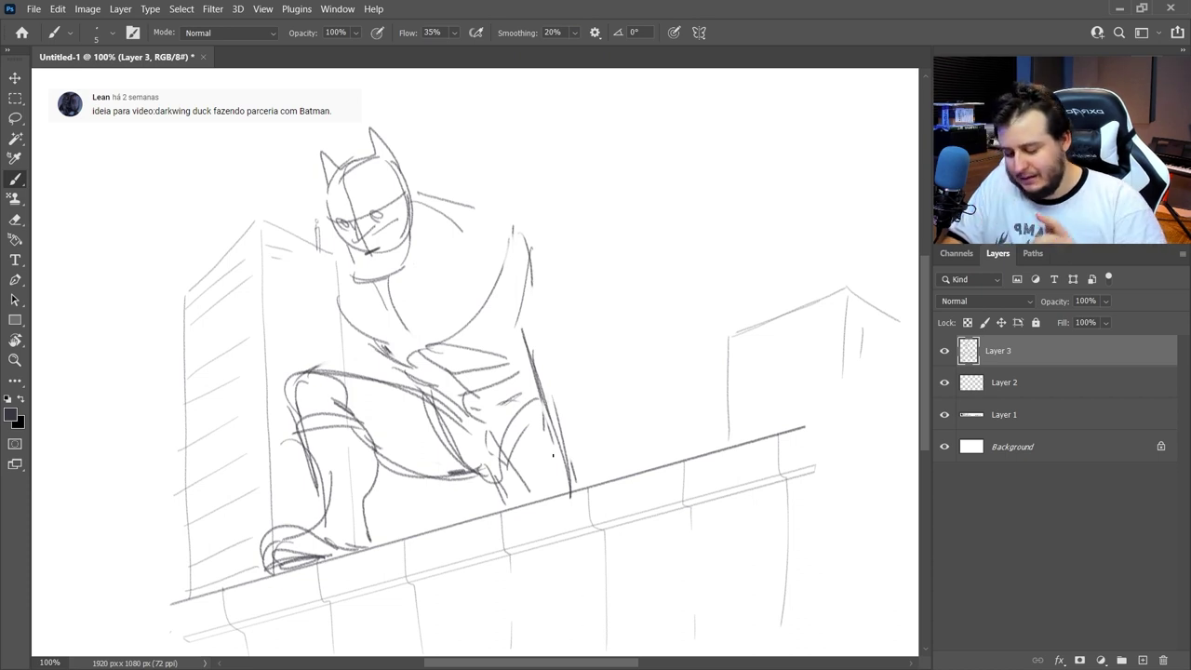
Step: Replace the old neck strokes with a jaw line and a cowl slope running into the far shoulder
key(e)
mouse_move(418, 191)
mouse_down()
mouse_move(467, 204)
mouse_move(455, 210)
mouse_up()
key(b)
mouse_move(369, 277)
mouse_down()
mouse_move(402, 270)
mouse_move(413, 240)
mouse_move(411, 258)
mouse_up()
drag(412, 191, 456, 227)
drag(404, 170, 456, 229)
drag(450, 226, 531, 232)
Step: Erase the near side of the chest curve, then try a near-shoulder line and undo it
key(e)
drag(339, 302, 408, 364)
key(b)
drag(345, 272, 330, 322)
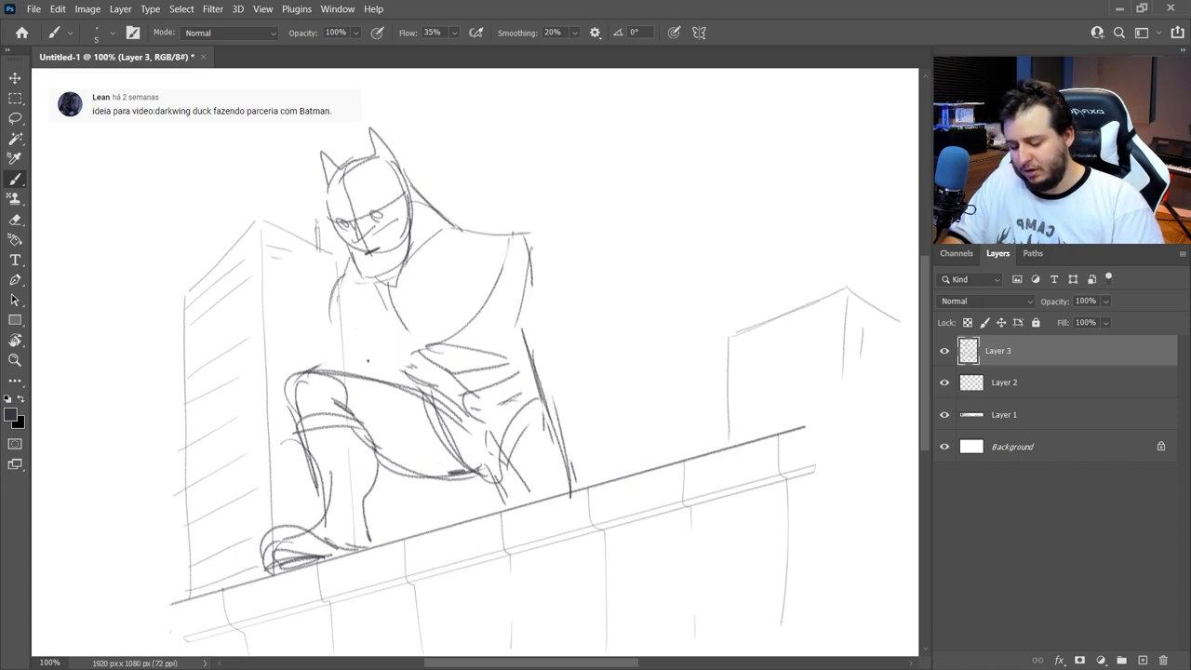
key(ctrl+z)
Step: Erase the rough shin strokes of the bent leg and redraw both sides of the lower leg
key(e)
drag(298, 416, 319, 507)
drag(378, 454, 366, 511)
key(b)
drag(290, 398, 330, 557)
drag(339, 410, 371, 551)
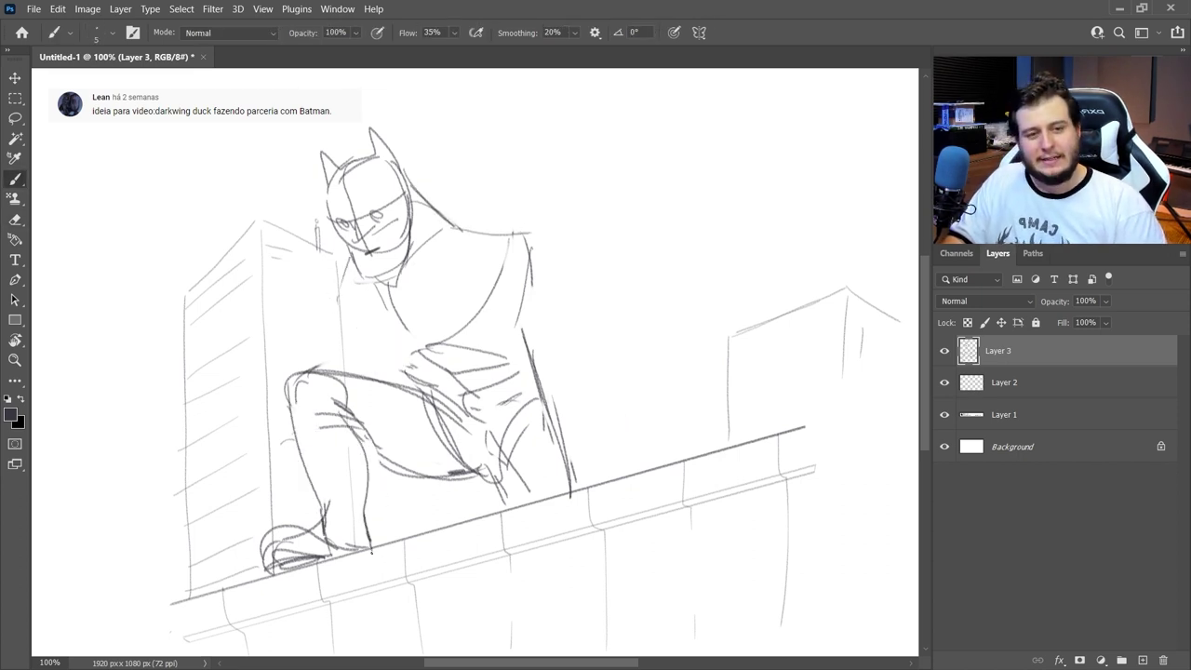
Step: Select Batman's head with the Lasso, scale it proportionally to 85.81%, and clear the selection
key(l)
mouse_move(404, 149)
mouse_down()
mouse_move(363, 125)
mouse_move(333, 231)
mouse_move(415, 133)
mouse_move(401, 171)
mouse_up()
key(ctrl+t)
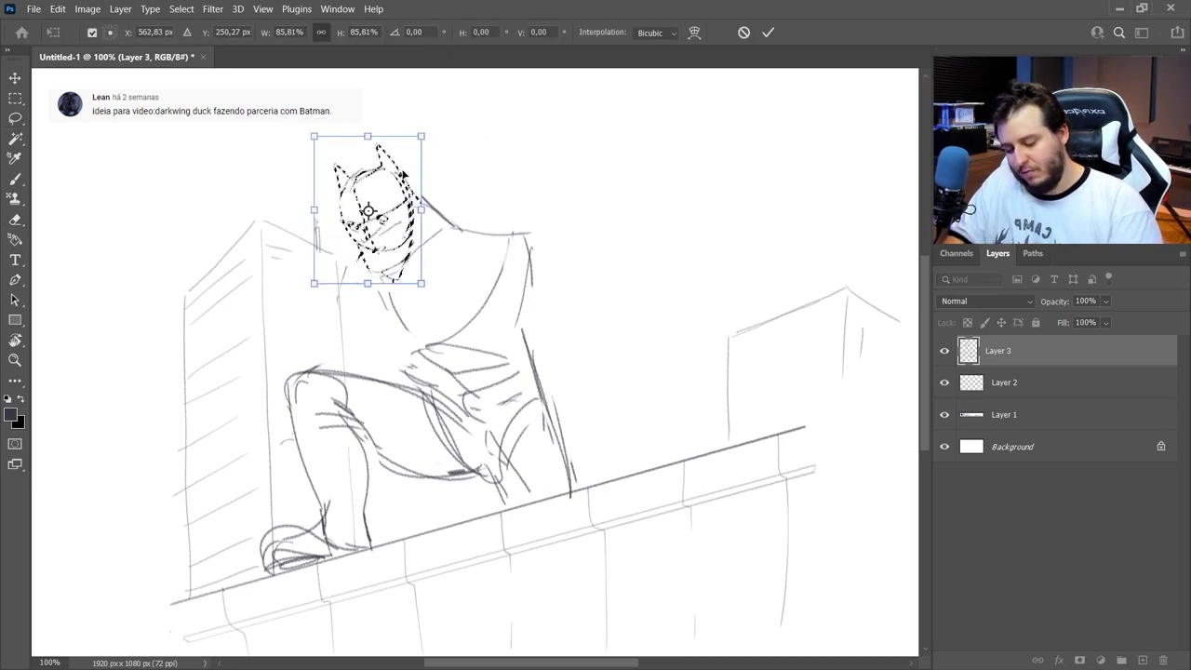
click(767, 33)
key(ctrl+d)
Step: Erase the old chest curve and sketch Batman's collar, chest muscles, both arms and flowing cape
key(e)
mouse_move(387, 293)
mouse_down()
mouse_move(398, 306)
mouse_move(489, 254)
mouse_up()
key(b)
key(e)
drag(441, 341, 469, 333)
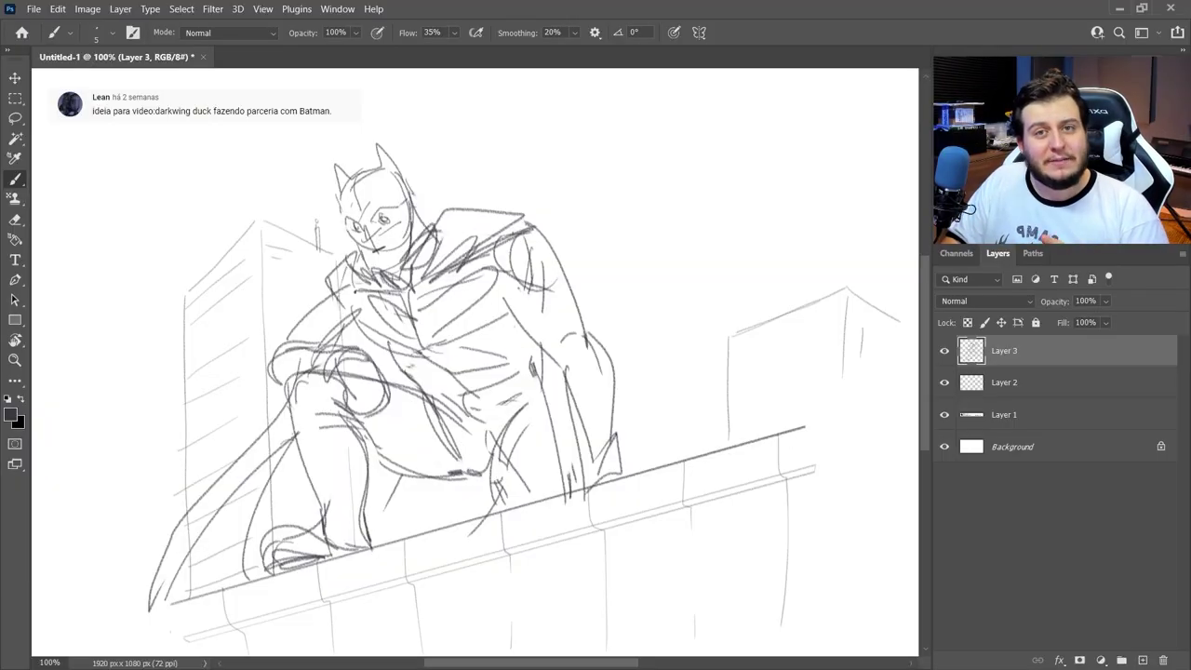
Step: Erase the rough nose guideline on Batman's face and redraw the nose area
key(e)
drag(368, 230, 362, 240)
key(b)
key(e)
key(b)
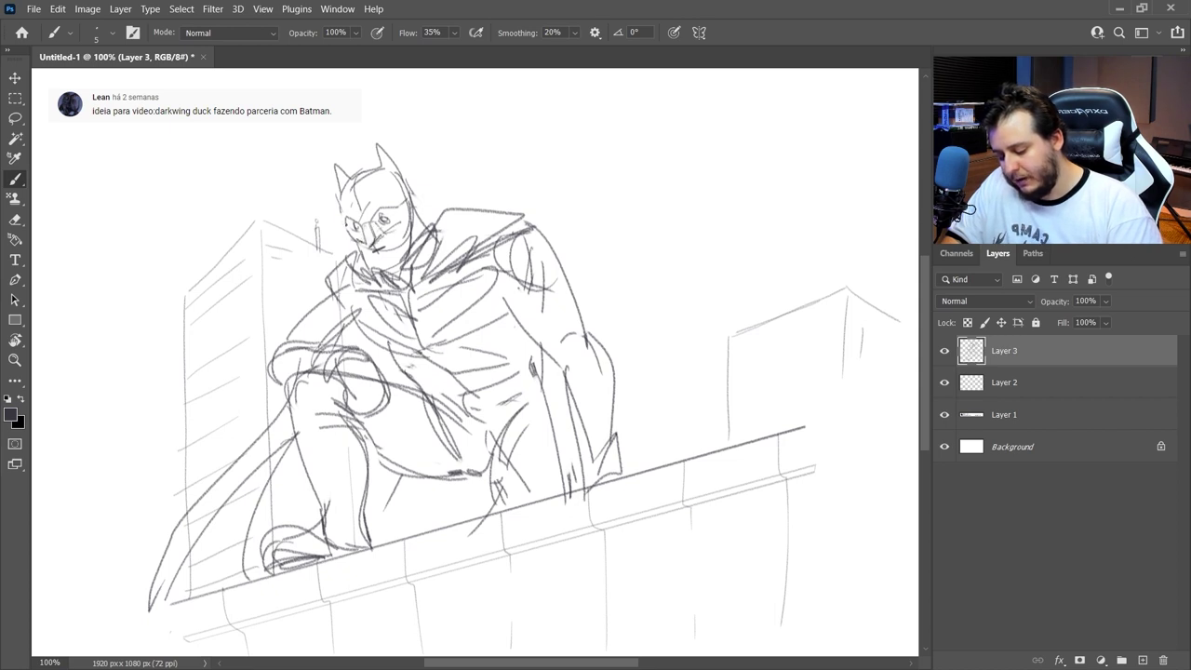
Step: Refine the cowl's cheek edge, mouth and chin on Batman's face by alternately erasing and redrawing
key(e)
key(b)
mouse_move(382, 245)
mouse_down()
mouse_move(368, 252)
mouse_move(394, 251)
mouse_move(405, 266)
mouse_move(346, 257)
mouse_move(380, 279)
mouse_up()
key(e)
key(b)
key(e)
key(b)
key(e)
key(b)
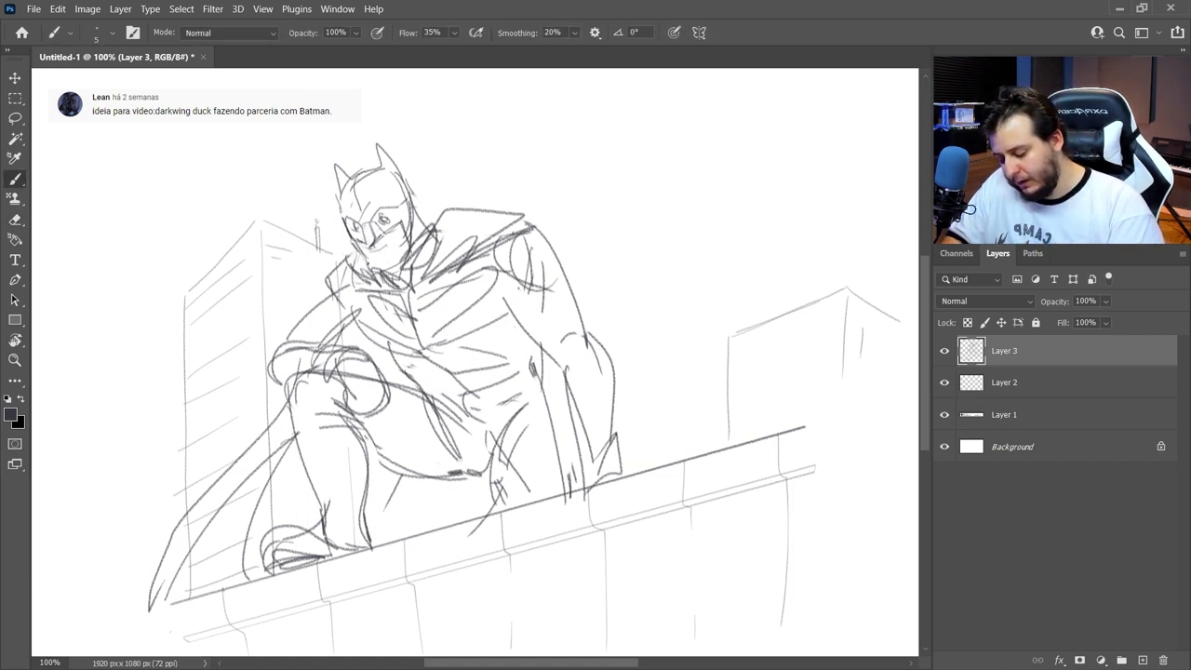
Step: Sketch a pair of round eyes with raised eyebrows in the empty sky and erase the brows
drag(725, 173, 782, 160)
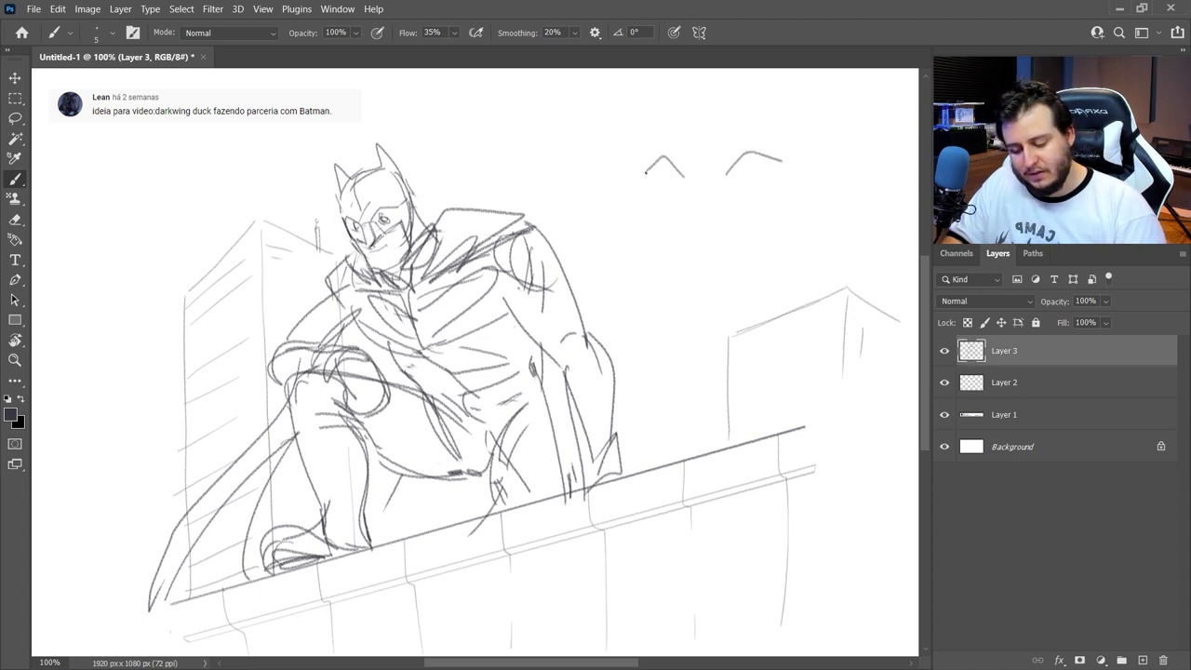
mouse_move(637, 172)
mouse_down()
mouse_move(687, 177)
mouse_move(672, 154)
mouse_move(685, 173)
mouse_up()
key(e)
drag(731, 168, 763, 155)
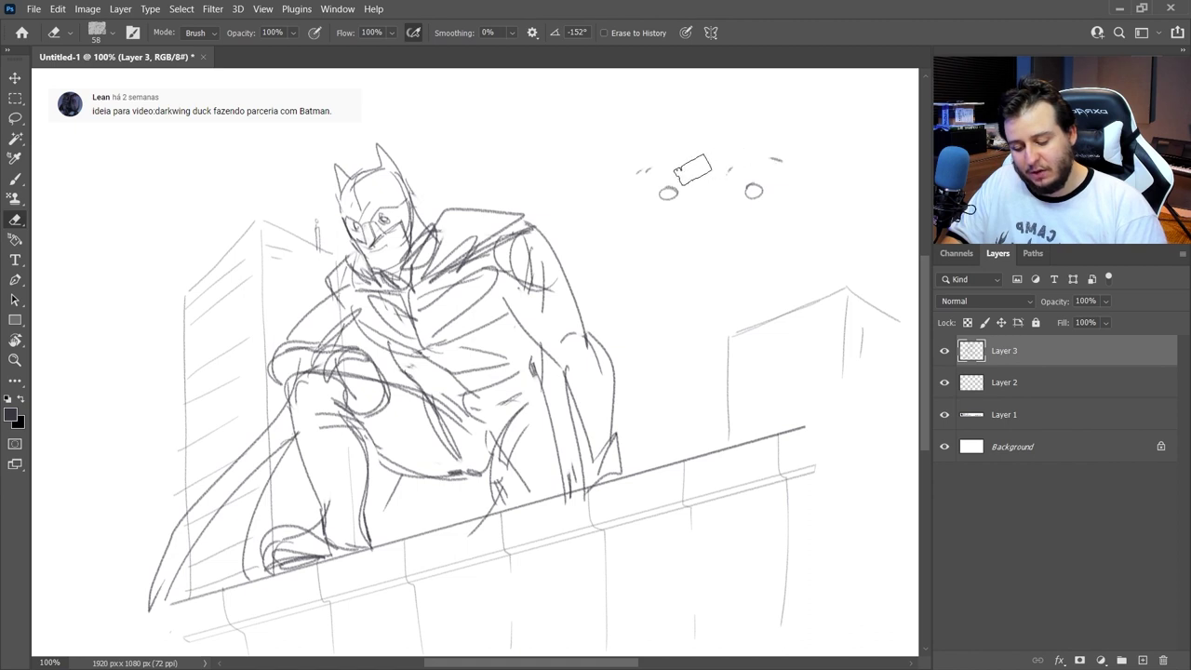
Step: Redraw the trial eyes with angry slanted brows, frown lines, eye outlines and an angular nose guard
key(b)
mouse_move(638, 172)
mouse_down()
mouse_move(710, 186)
mouse_move(755, 167)
mouse_up()
drag(640, 168, 708, 186)
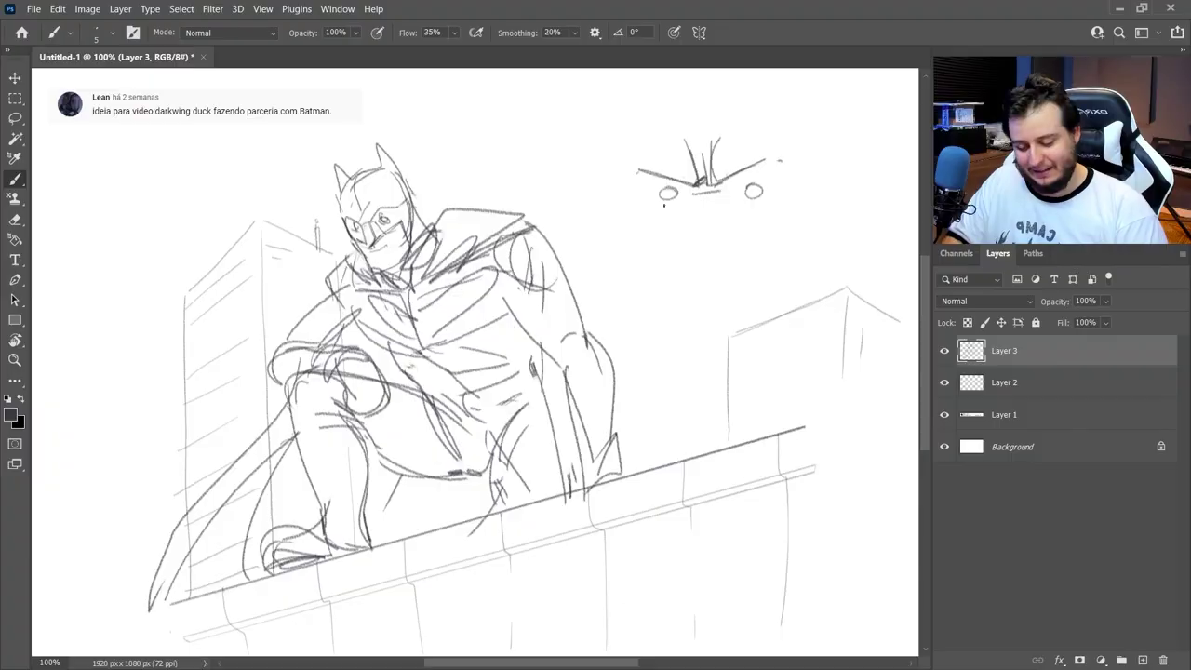
drag(663, 179, 684, 196)
mouse_move(683, 203)
mouse_down()
mouse_move(695, 186)
mouse_move(783, 169)
mouse_up()
mouse_move(751, 160)
mouse_down()
mouse_move(783, 176)
mouse_move(709, 235)
mouse_up()
drag(696, 183, 693, 230)
mouse_move(724, 183)
mouse_down()
mouse_move(717, 238)
mouse_move(721, 206)
mouse_up()
drag(689, 187, 690, 223)
Step: Sketch a second trial pair of eyes with a nose guard and a separate pair of arched brows
mouse_move(787, 141)
mouse_down()
mouse_move(833, 145)
mouse_move(808, 153)
mouse_up()
mouse_move(868, 128)
mouse_down()
mouse_move(896, 140)
mouse_move(877, 156)
mouse_up()
mouse_move(878, 125)
mouse_down()
mouse_move(836, 151)
mouse_move(843, 205)
mouse_up()
mouse_move(801, 135)
mouse_down()
mouse_move(852, 170)
mouse_move(902, 151)
mouse_up()
mouse_move(557, 120)
mouse_down()
mouse_move(672, 109)
mouse_move(771, 296)
mouse_move(759, 74)
mouse_move(641, 80)
mouse_up()
Step: Select all the trial eye sketches with the Lasso and cut them from the layer
key(l)
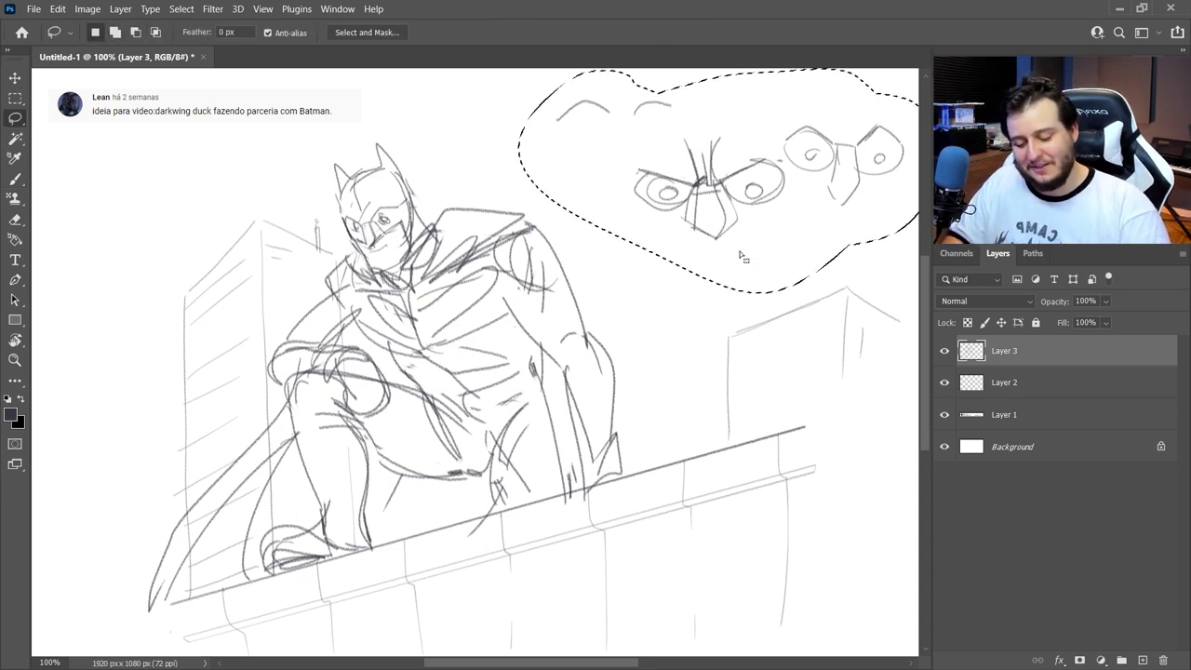
key(ctrl+x)
key(b)
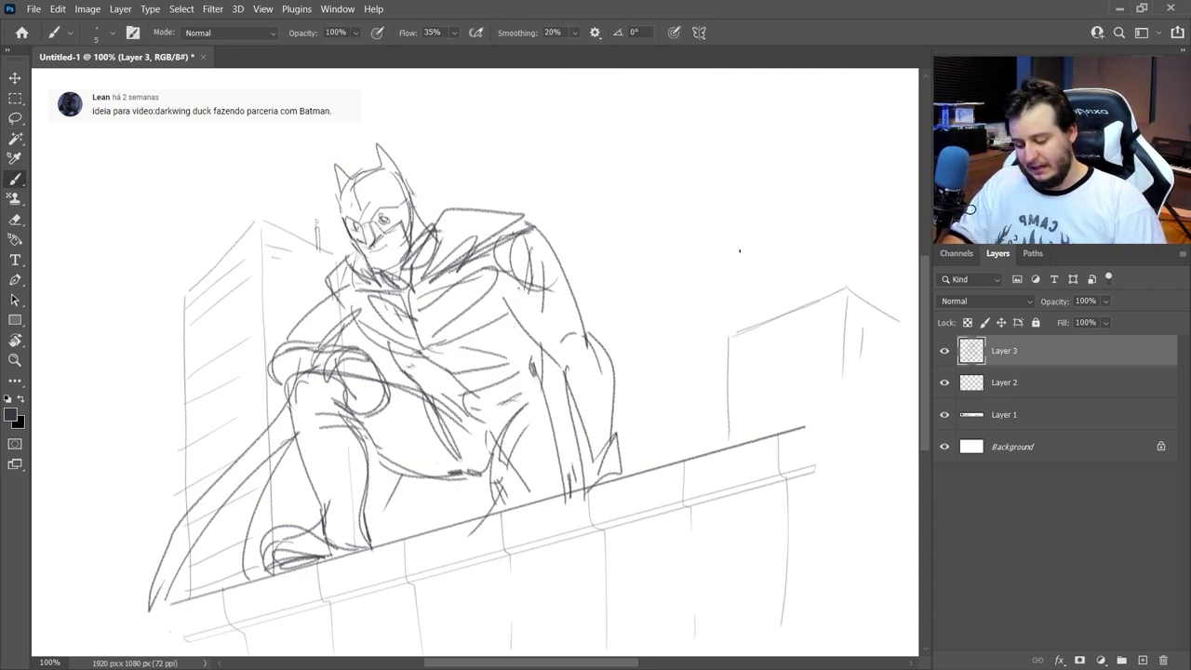
Step: Sketch Batman's glove over the raised knee, the knee pad edge and the top of his boot
mouse_move(331, 370)
mouse_down()
mouse_move(287, 400)
mouse_move(329, 417)
mouse_up()
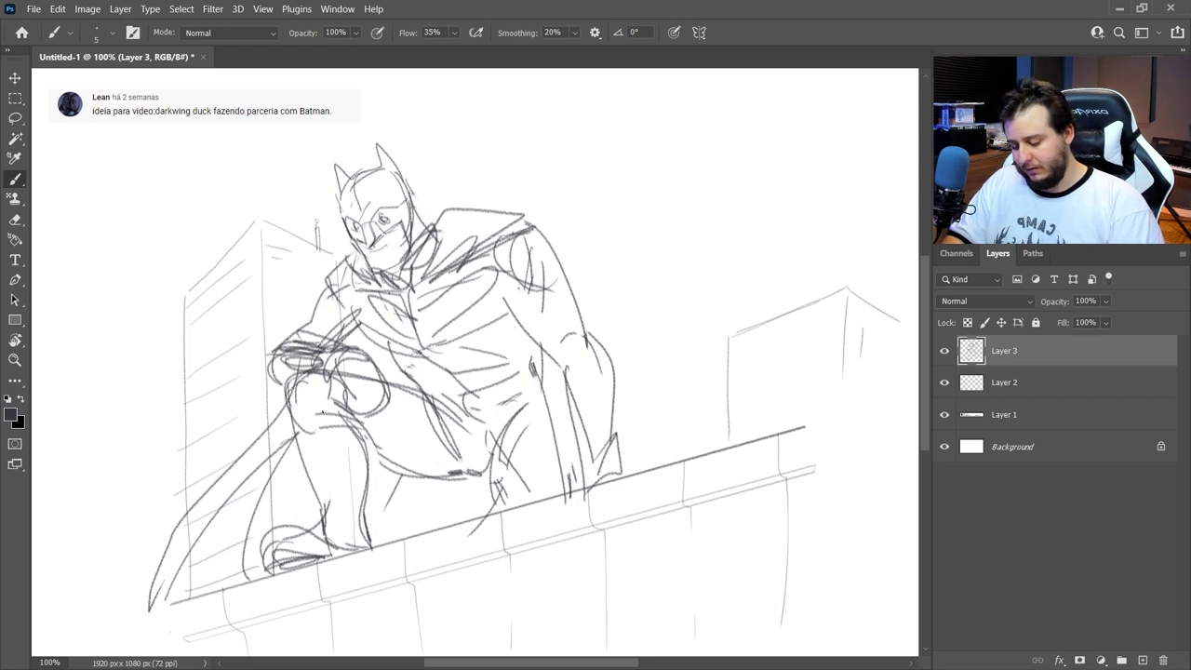
drag(282, 441, 349, 426)
drag(303, 463, 367, 449)
drag(406, 403, 455, 488)
key(ctrl+z)
key(e)
key(b)
Step: Sketch Batman's belt across the waist and the gauntlet on the arm leaning on the ledge
drag(383, 345, 437, 409)
drag(428, 381, 537, 372)
mouse_move(432, 391)
mouse_down()
mouse_move(539, 381)
mouse_move(547, 411)
mouse_up()
drag(542, 349, 564, 394)
mouse_move(566, 373)
mouse_down()
mouse_move(608, 348)
mouse_move(614, 374)
mouse_up()
drag(613, 372, 620, 454)
drag(562, 398, 587, 460)
drag(576, 485, 619, 453)
Step: Sketch Batman's second hand hanging over the raised knee
drag(330, 372, 366, 428)
mouse_move(373, 359)
mouse_down()
mouse_move(396, 391)
mouse_move(370, 422)
mouse_move(389, 432)
mouse_up()
drag(364, 430, 379, 436)
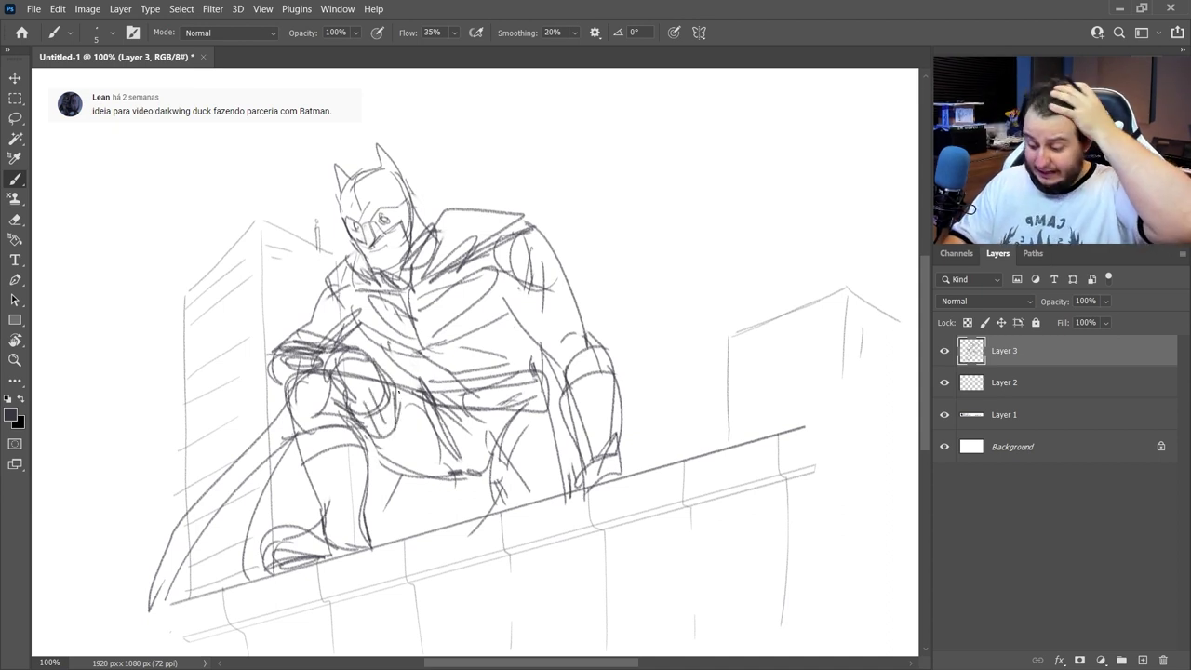
Step: Sketch Darkwing Duck's round head beside Batman's shoulder, with a wide, smirking beak
drag(644, 234, 632, 294)
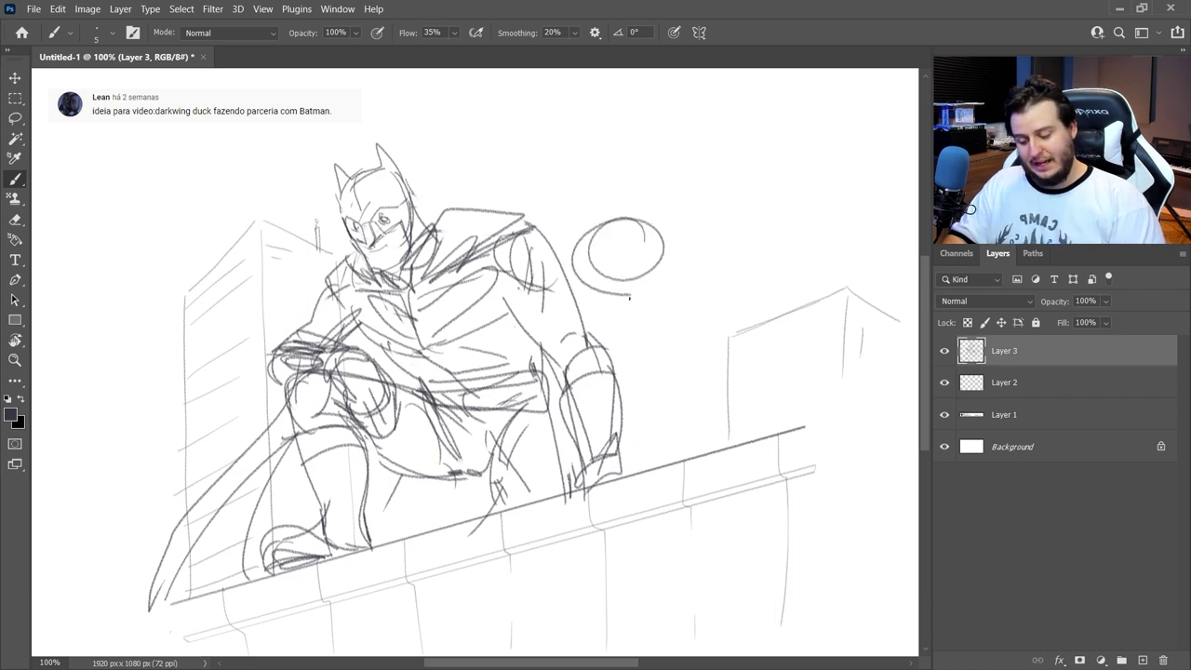
key(ctrl+z)
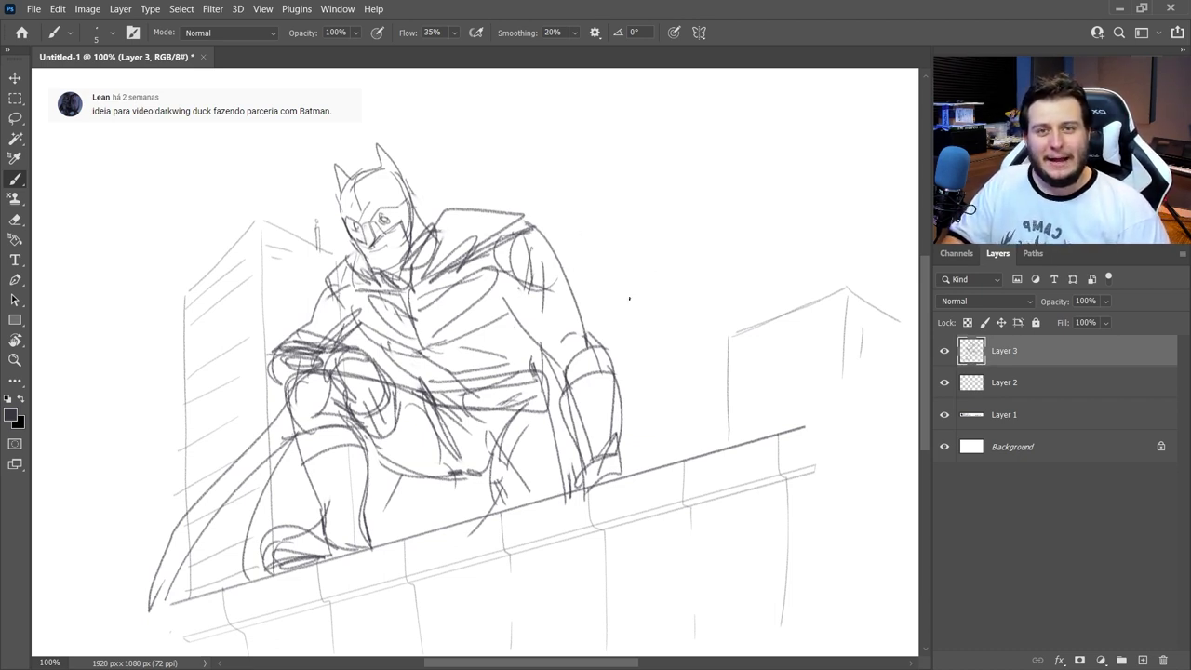
mouse_move(641, 237)
mouse_down()
mouse_move(603, 241)
mouse_move(647, 233)
mouse_move(635, 314)
mouse_up()
mouse_move(593, 272)
mouse_down()
mouse_move(595, 312)
mouse_move(625, 286)
mouse_move(667, 277)
mouse_move(590, 264)
mouse_move(566, 276)
mouse_up()
drag(570, 303, 629, 310)
drag(662, 281, 613, 318)
key(e)
key(b)
mouse_move(604, 271)
mouse_down()
mouse_move(654, 247)
mouse_move(667, 270)
mouse_move(570, 309)
mouse_up()
key(e)
key(b)
drag(568, 288, 578, 299)
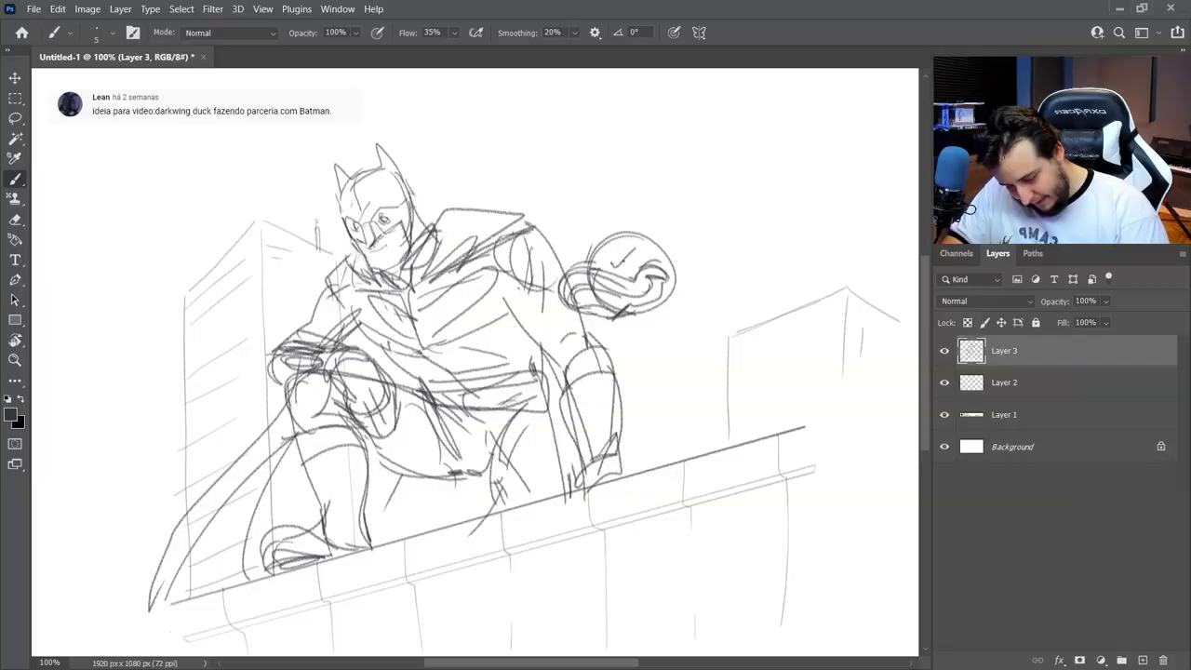
Step: Sketch Darkwing Duck's masked eyes, cheek feathers and wide-brimmed hat, undoing the brim and crown strokes that miss
mouse_move(616, 267)
mouse_down()
mouse_move(643, 246)
mouse_move(643, 257)
mouse_move(638, 242)
mouse_move(659, 241)
mouse_move(664, 265)
mouse_up()
mouse_move(527, 253)
mouse_down()
mouse_move(583, 244)
mouse_move(696, 283)
mouse_move(561, 268)
mouse_move(761, 231)
mouse_up()
key(ctrl+z)
drag(563, 264, 679, 277)
mouse_move(570, 234)
mouse_down()
mouse_move(523, 262)
mouse_move(588, 184)
mouse_move(653, 199)
mouse_move(601, 238)
mouse_up()
key(ctrl+z)
drag(624, 168, 647, 198)
mouse_move(624, 168)
mouse_down()
mouse_move(595, 236)
mouse_move(758, 227)
mouse_move(657, 279)
mouse_up()
mouse_move(588, 250)
mouse_down()
mouse_move(690, 266)
mouse_move(674, 301)
mouse_move(687, 263)
mouse_move(682, 281)
mouse_up()
key(e)
key(b)
drag(690, 277, 662, 307)
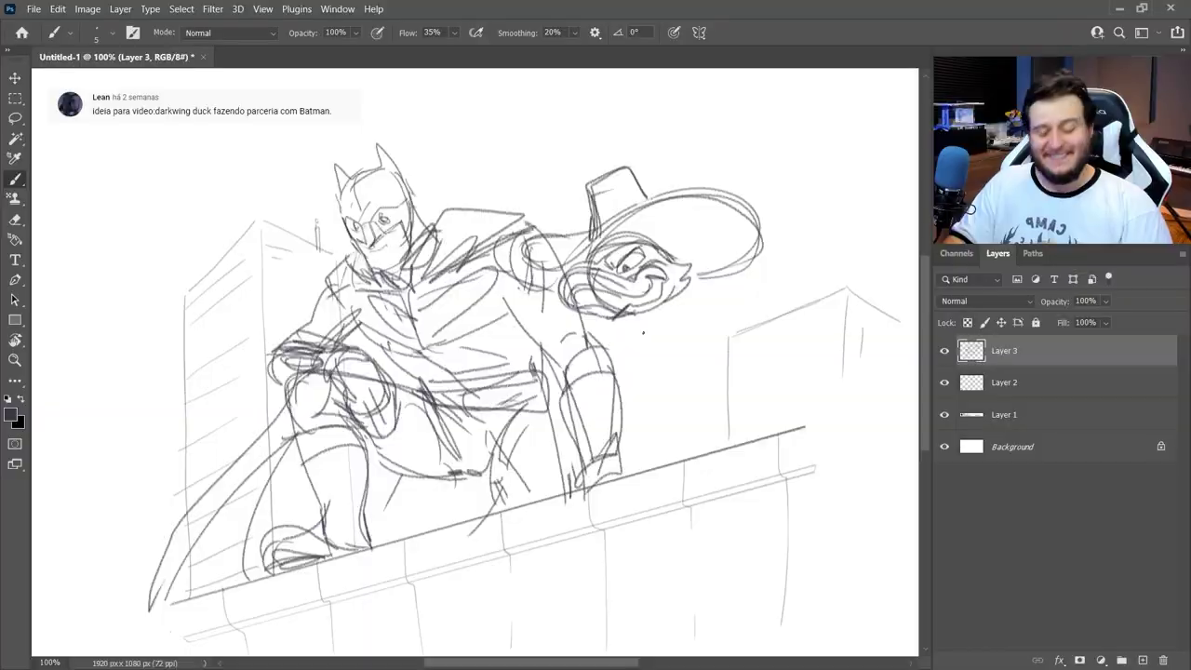
Step: Select Darkwing Duck's hat with the Lasso, move it lower onto his head and clear the selection
key(l)
mouse_move(649, 163)
mouse_down()
mouse_move(618, 142)
mouse_move(527, 247)
mouse_move(603, 244)
mouse_move(728, 290)
mouse_move(653, 162)
mouse_up()
drag(732, 242, 726, 263)
key(ctrl+d)
key(b)
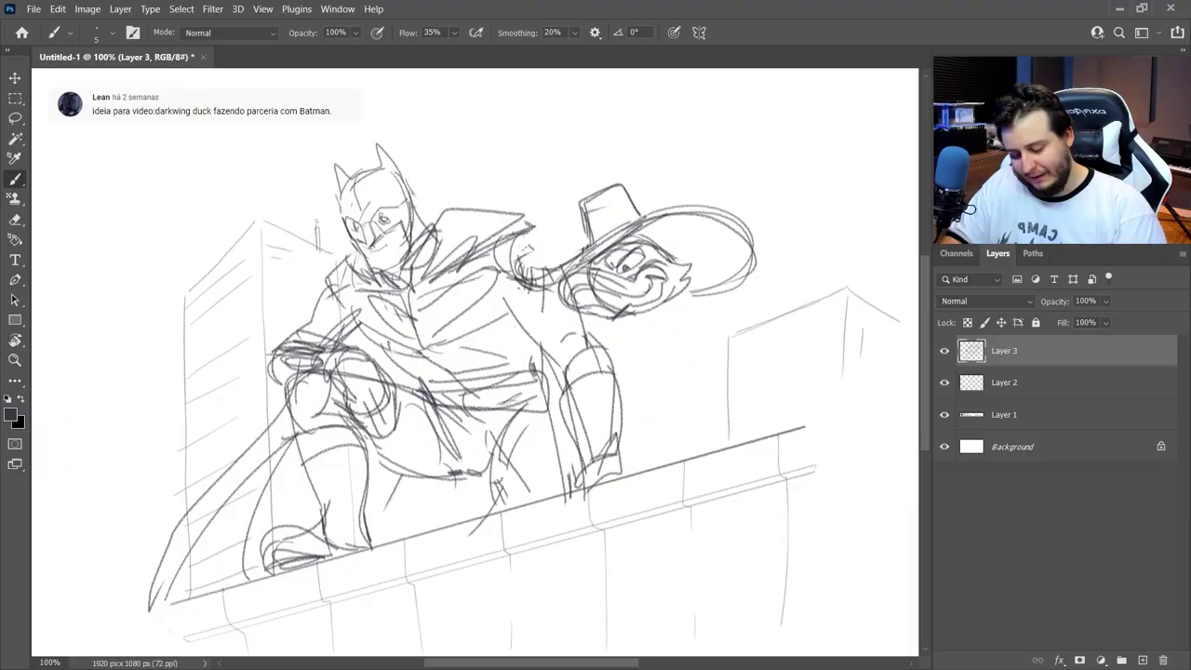
Step: Redraw the hat brim overlapping Batman's shoulder, and define the hat's crown and band
drag(502, 272, 586, 250)
drag(520, 284, 596, 245)
drag(579, 196, 583, 253)
drag(580, 195, 633, 184)
drag(589, 223, 625, 207)
drag(597, 242, 638, 209)
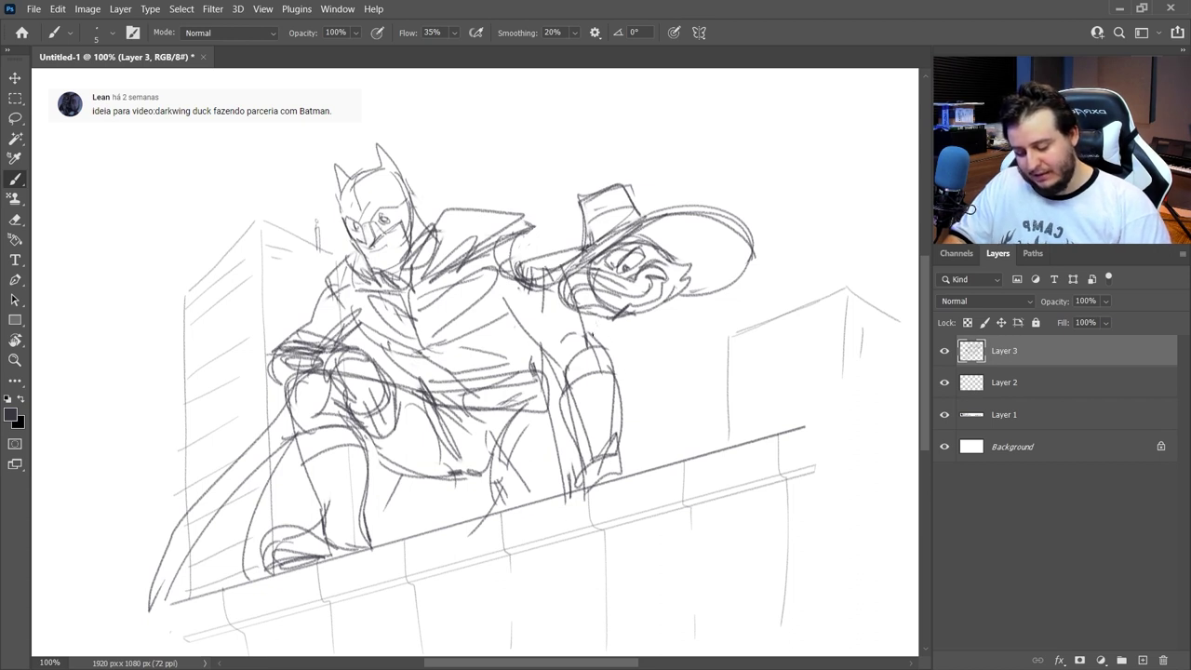
Step: Sketch Darkwing Duck's body and cape beside Batman's arm, and undo the trial strokes that miss
mouse_move(630, 319)
mouse_down()
mouse_move(647, 331)
mouse_move(595, 340)
mouse_move(614, 369)
mouse_move(616, 409)
mouse_up()
drag(664, 313, 702, 456)
mouse_move(640, 337)
mouse_down()
mouse_move(704, 318)
mouse_move(595, 343)
mouse_move(786, 432)
mouse_up()
mouse_move(560, 355)
mouse_down()
mouse_move(521, 376)
mouse_move(601, 359)
mouse_move(595, 405)
mouse_move(624, 397)
mouse_move(605, 426)
mouse_move(629, 357)
mouse_move(600, 423)
mouse_move(627, 432)
mouse_move(617, 453)
mouse_up()
key(ctrl+z)
key(ctrl+z)
key(ctrl+z)
key(ctrl+z)
key(ctrl+z)
key(ctrl+z)
Step: Sketch Darkwing Duck's bent leg and webbed foot resting on the ledge in front of Batman's arm
drag(558, 419, 605, 456)
drag(616, 433, 582, 462)
mouse_move(558, 400)
mouse_down()
mouse_move(530, 451)
mouse_move(538, 488)
mouse_move(493, 502)
mouse_move(525, 461)
mouse_move(580, 456)
mouse_up()
drag(502, 474, 577, 479)
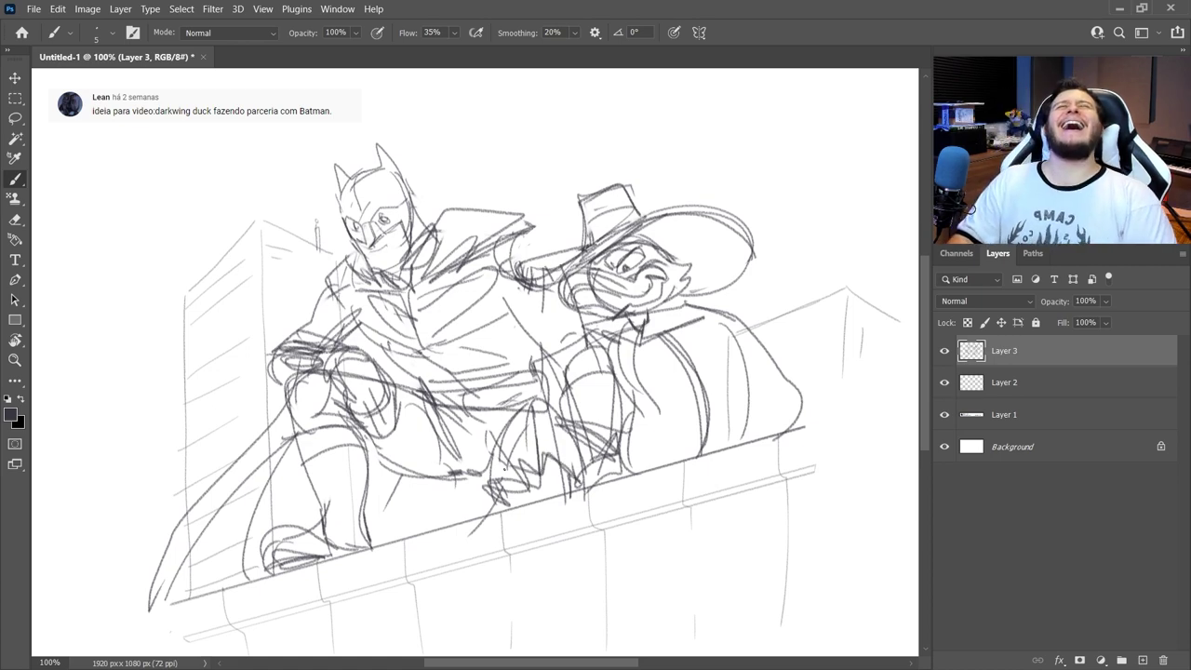
Step: Rework Darkwing Duck's arm, hand and leg around Batman's gauntlet by alternately erasing and redrawing
mouse_move(550, 417)
mouse_down()
mouse_move(599, 466)
mouse_move(625, 445)
mouse_up()
mouse_move(556, 417)
mouse_down()
mouse_move(634, 454)
mouse_move(542, 465)
mouse_move(614, 446)
mouse_up()
key(e)
key(b)
mouse_move(591, 340)
mouse_down()
mouse_move(556, 401)
mouse_move(562, 465)
mouse_move(625, 466)
mouse_up()
key(e)
key(b)
mouse_move(545, 424)
mouse_down()
mouse_move(588, 479)
mouse_move(624, 474)
mouse_move(615, 445)
mouse_up()
key(e)
key(b)
mouse_move(556, 415)
mouse_down()
mouse_move(620, 450)
mouse_move(571, 391)
mouse_move(608, 449)
mouse_up()
drag(614, 391, 621, 445)
Step: Add the lower edge of Darkwing Duck's torso and erase the old cape lines across his body
drag(634, 402, 695, 403)
key(e)
drag(628, 361, 642, 427)
key(b)
key(e)
mouse_move(690, 337)
mouse_down()
mouse_move(745, 383)
mouse_move(693, 372)
mouse_up()
key(b)
Step: Redraw Darkwing Duck's cape falling from the shoulder to the ledge, along with his collar and upper arm
drag(621, 352, 709, 427)
drag(652, 330, 774, 407)
drag(656, 307, 804, 420)
drag(569, 333, 628, 345)
mouse_move(628, 338)
mouse_down()
mouse_move(579, 361)
mouse_move(620, 316)
mouse_up()
drag(573, 325, 560, 372)
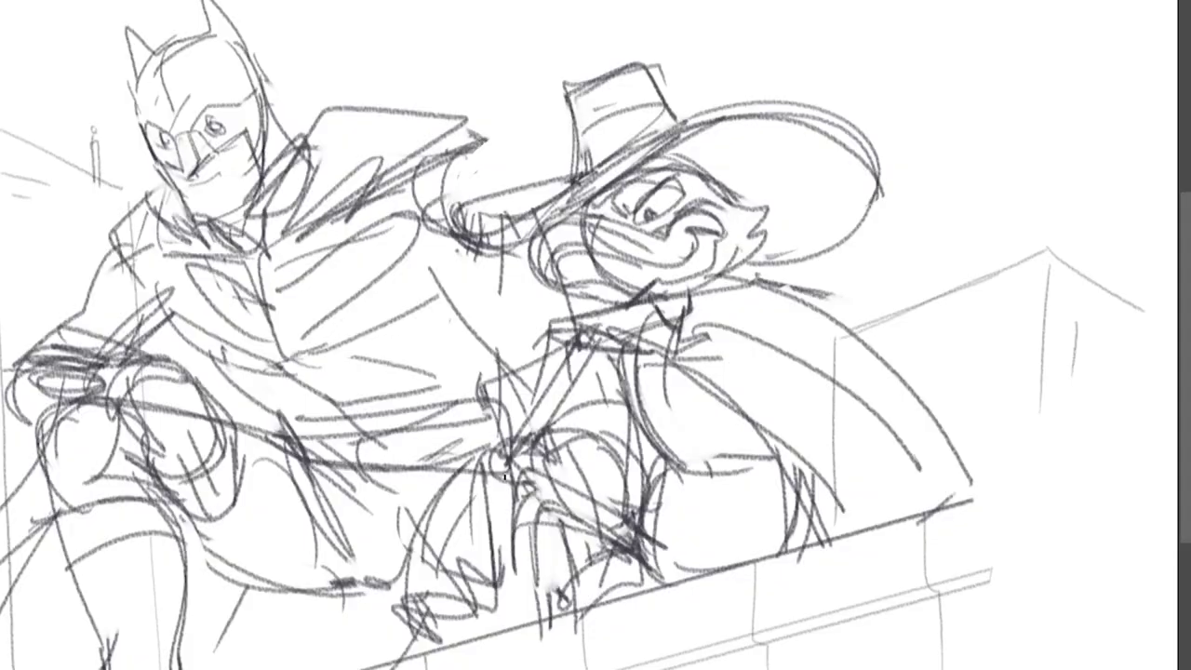
Step: Add vertical details to the building behind Darkwing Duck and sketch cloud outlines across the sky
drag(775, 316, 776, 355)
drag(805, 321, 804, 385)
drag(783, 123, 812, 210)
key(ctrl+z)
drag(740, 57, 752, 2)
drag(876, 29, 667, 78)
drag(877, 174, 1119, 124)
drag(837, 253, 1106, 172)
drag(500, 33, 293, 97)
drag(73, 41, 2, 93)
drag(296, 41, 411, 30)
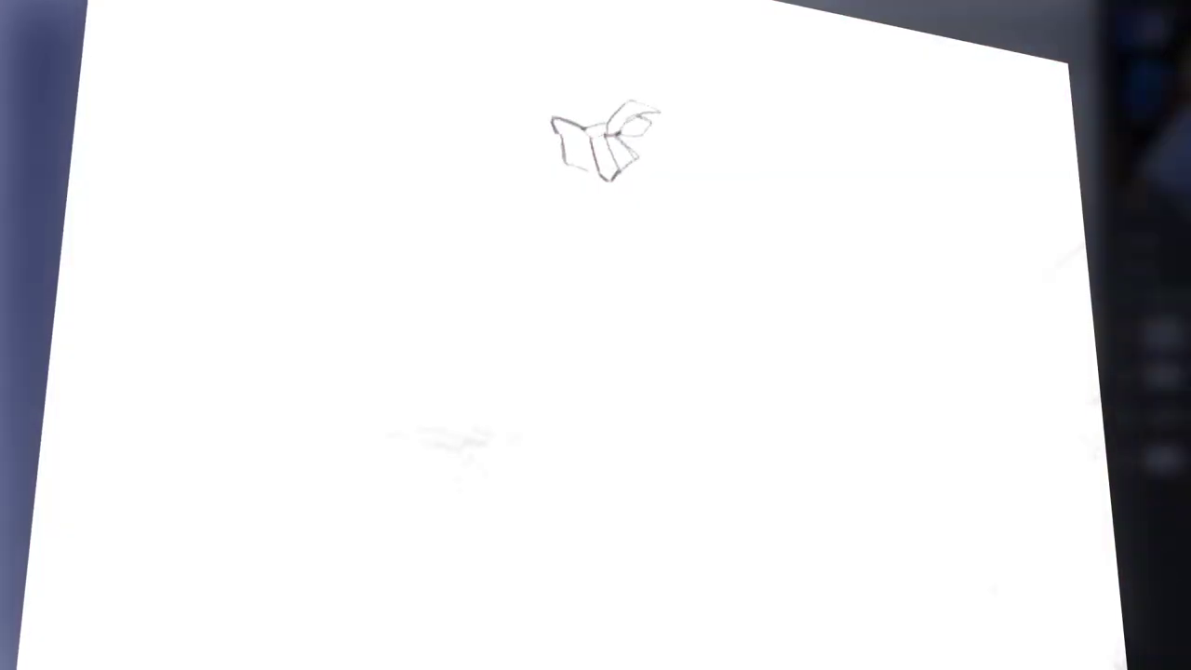
Step: Draw Batman's eyes, nose guard and the cheek edge of the cowl in clean lines
mouse_move(658, 111)
mouse_down()
mouse_move(625, 121)
mouse_move(645, 128)
mouse_up()
drag(563, 135, 586, 141)
right_click(582, 119)
key(Return)
mouse_move(606, 180)
mouse_down()
mouse_move(675, 138)
mouse_move(690, 205)
mouse_up()
drag(697, 137, 692, 202)
drag(674, 90, 678, 101)
Step: Draw the clean outline of Batman's cowl with its pointed ears, plus his jaw, chin and mouth
drag(686, 78, 717, 230)
drag(642, 58, 658, 114)
drag(637, 28, 724, 174)
drag(656, 98, 588, 109)
drag(588, 109, 547, 54)
drag(546, 52, 577, 234)
drag(614, 326, 595, 252)
drag(575, 202, 622, 266)
drag(621, 265, 641, 272)
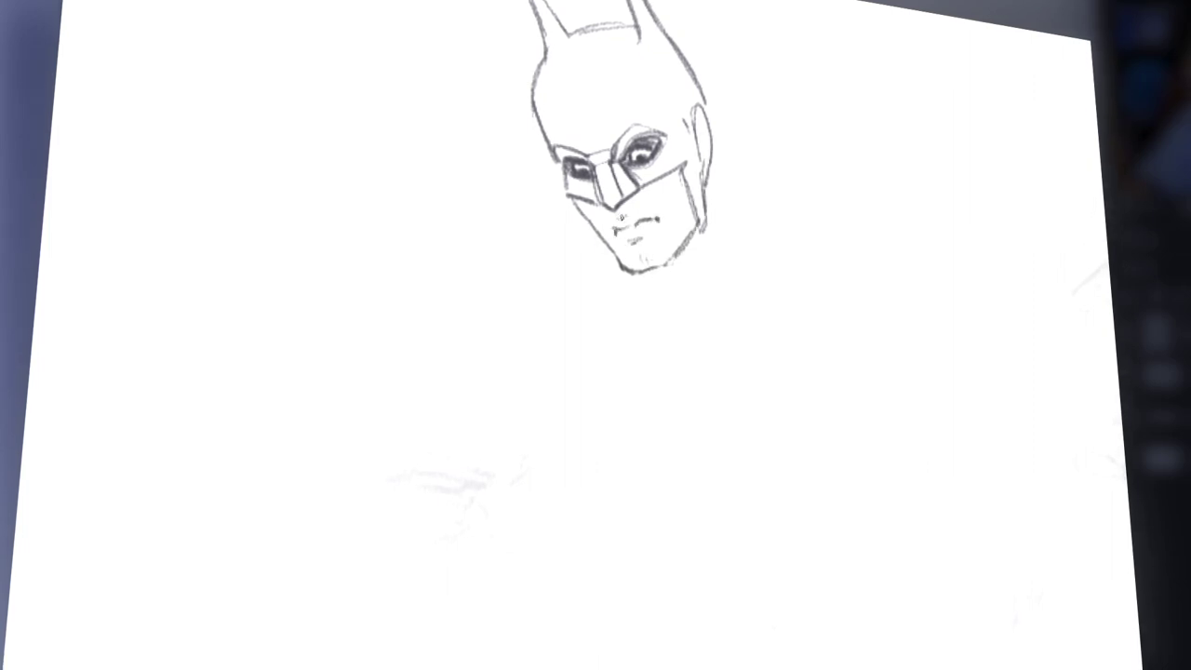
Step: Draw the ridge on the cowl's forehead and refine the cowl's ears and side contours, clearing the selection
drag(635, 28, 638, 119)
drag(539, 89, 550, 127)
drag(687, 2, 726, 92)
drag(649, 110, 717, 114)
drag(719, 95, 721, 107)
key(ctrl+d)
key(b)
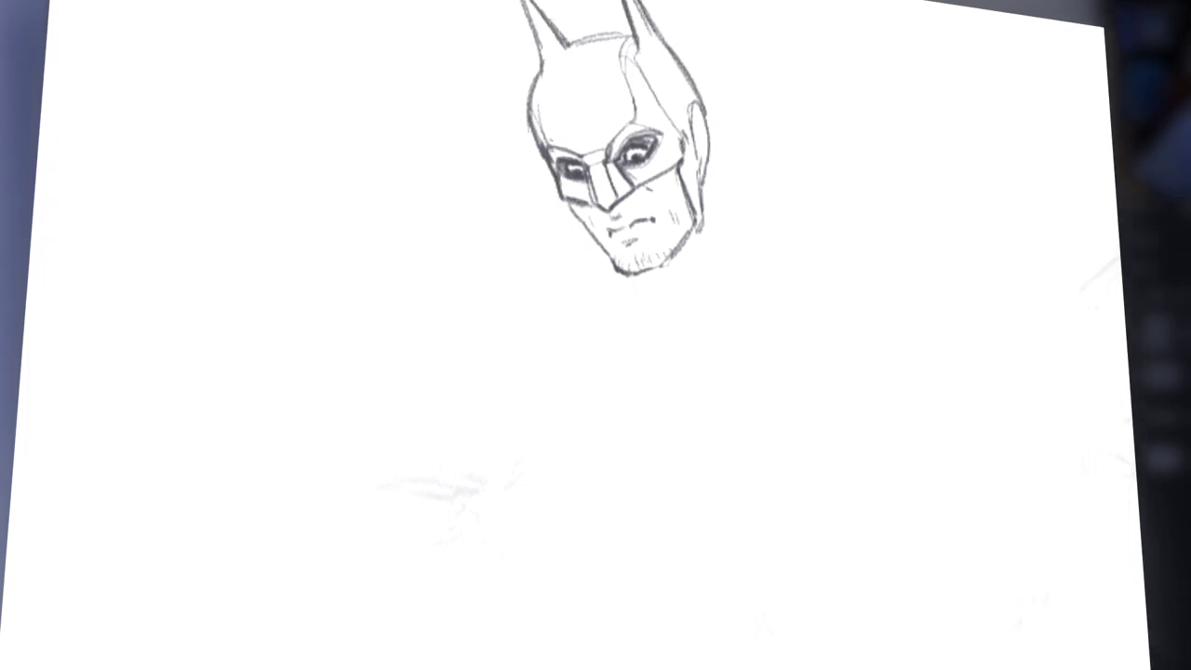
drag(656, 26, 682, 60)
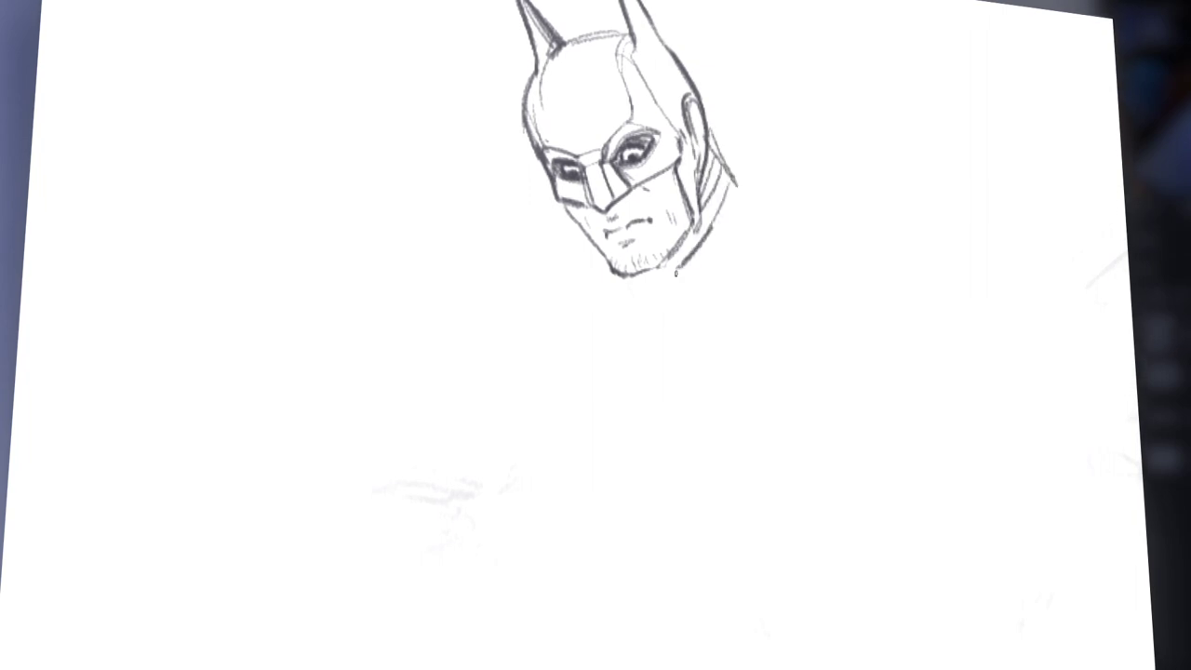
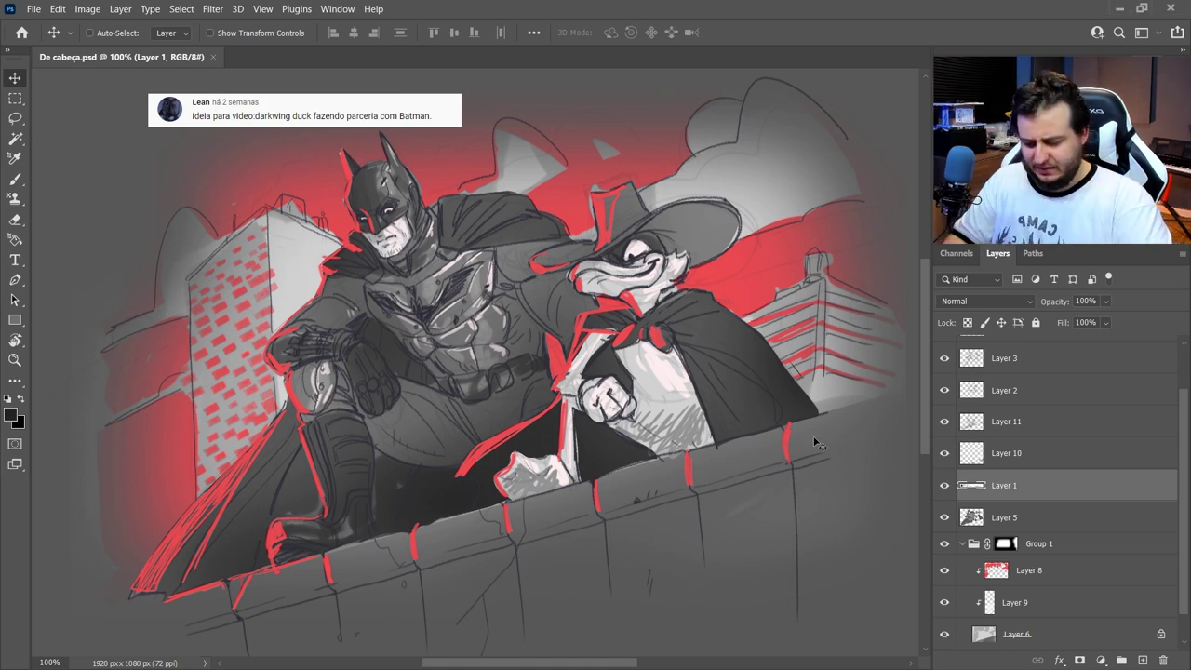
Step: Paste the Darkwing Duck reference picture as the topmost layer, scaled down proportionally and placed over the ledge below the characters
key(ctrl+v)
key(ctrl+shift+bracketright)
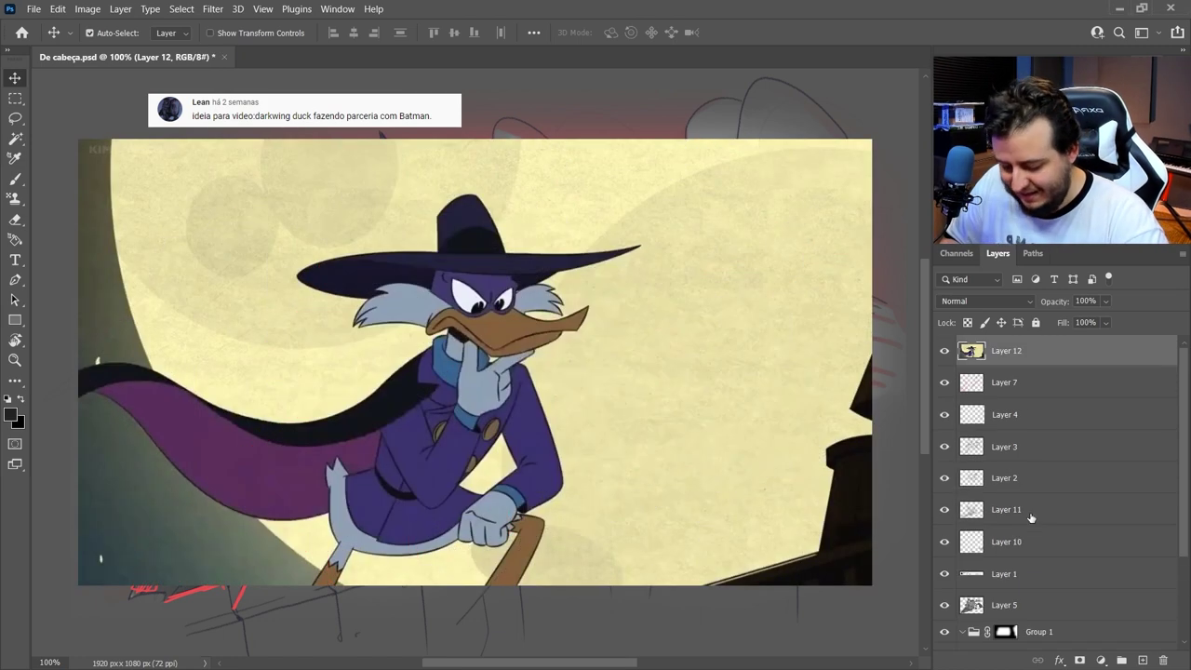
key(ctrl+t)
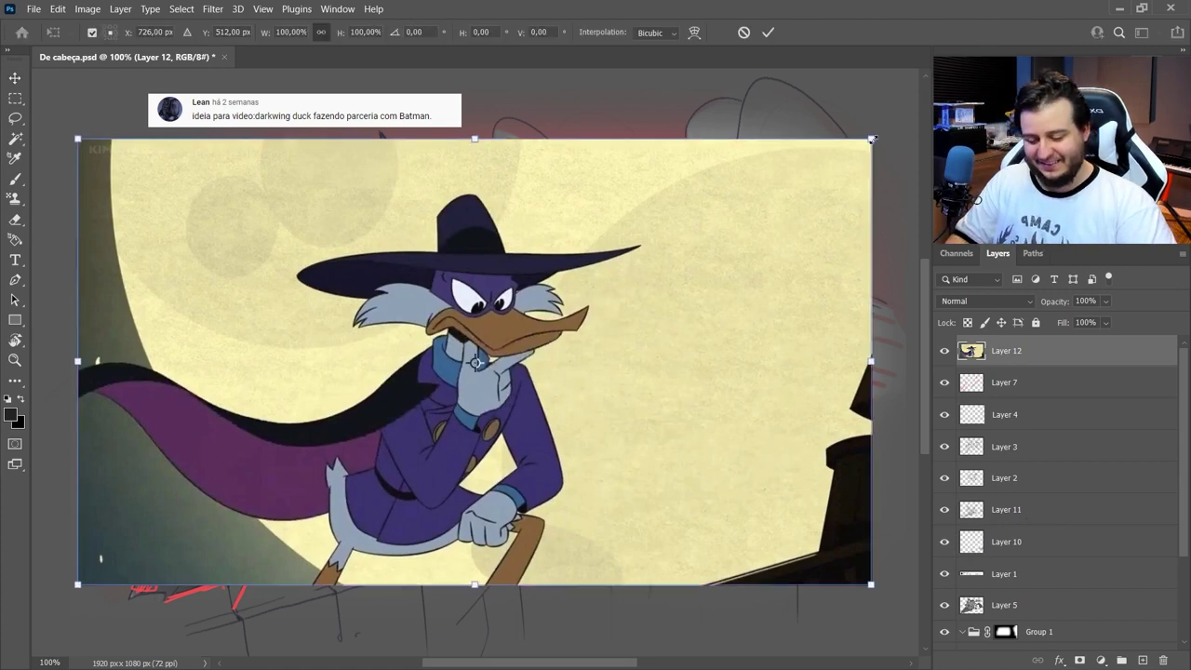
drag(872, 139, 618, 281)
key(Return)
drag(439, 393, 724, 540)
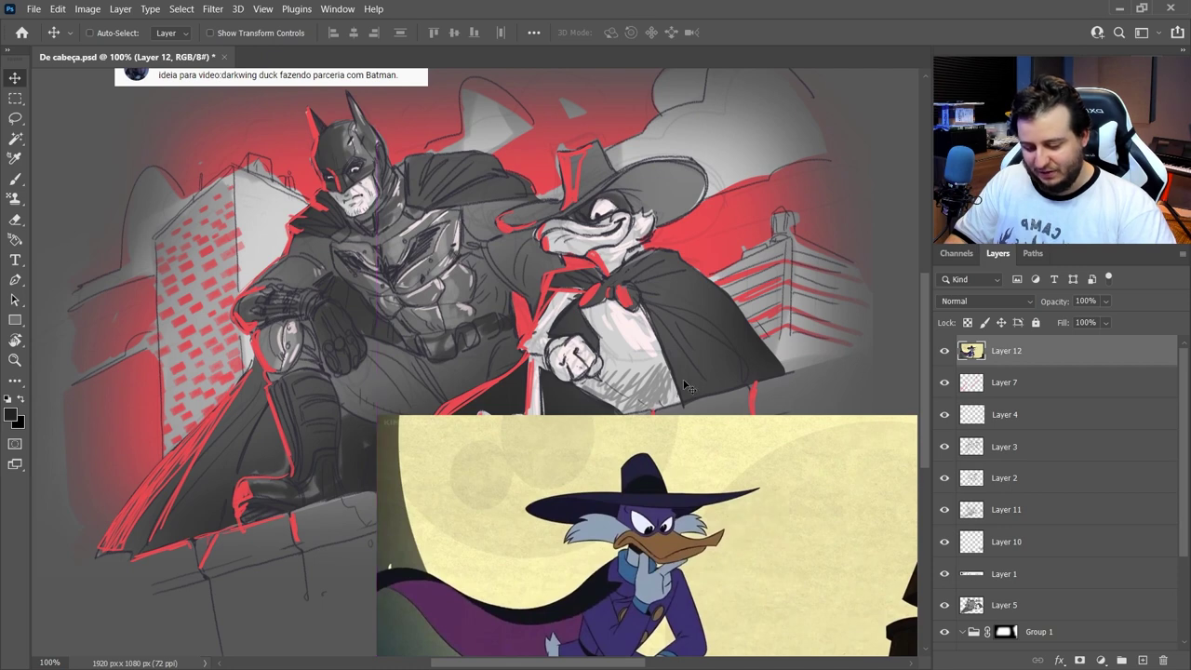
drag(681, 388, 664, 480)
Step: Create a new empty layer and place it directly beneath the reference picture's layer, above Layer 7
click(1048, 478)
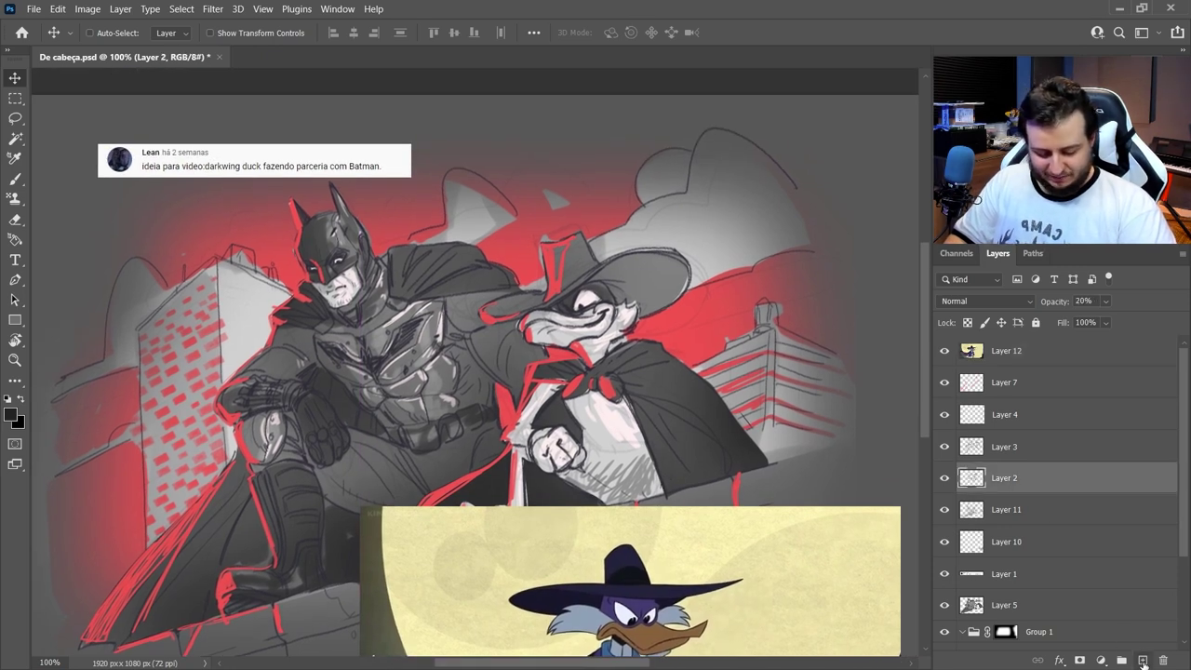
click(1142, 660)
drag(1006, 382, 1016, 371)
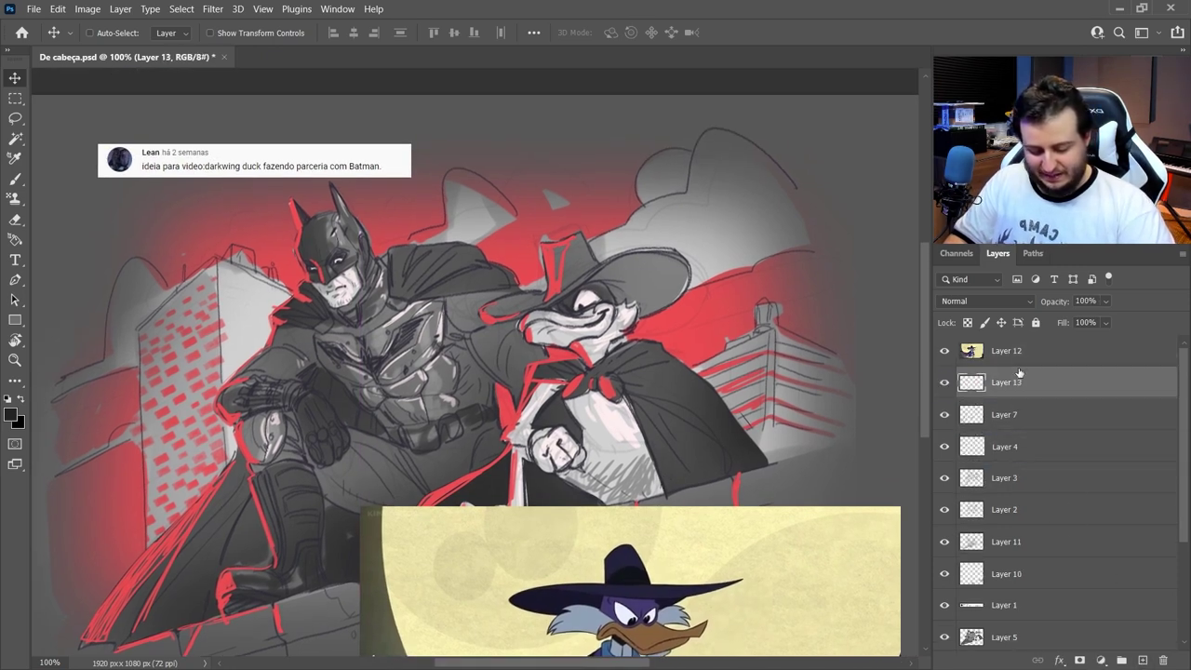
Step: Paint a solid white moon over the cloud in the upper sky, using the Quadrado v2 brush on Layer 13
key(b)
key(x)
right_click(664, 178)
click(890, 431)
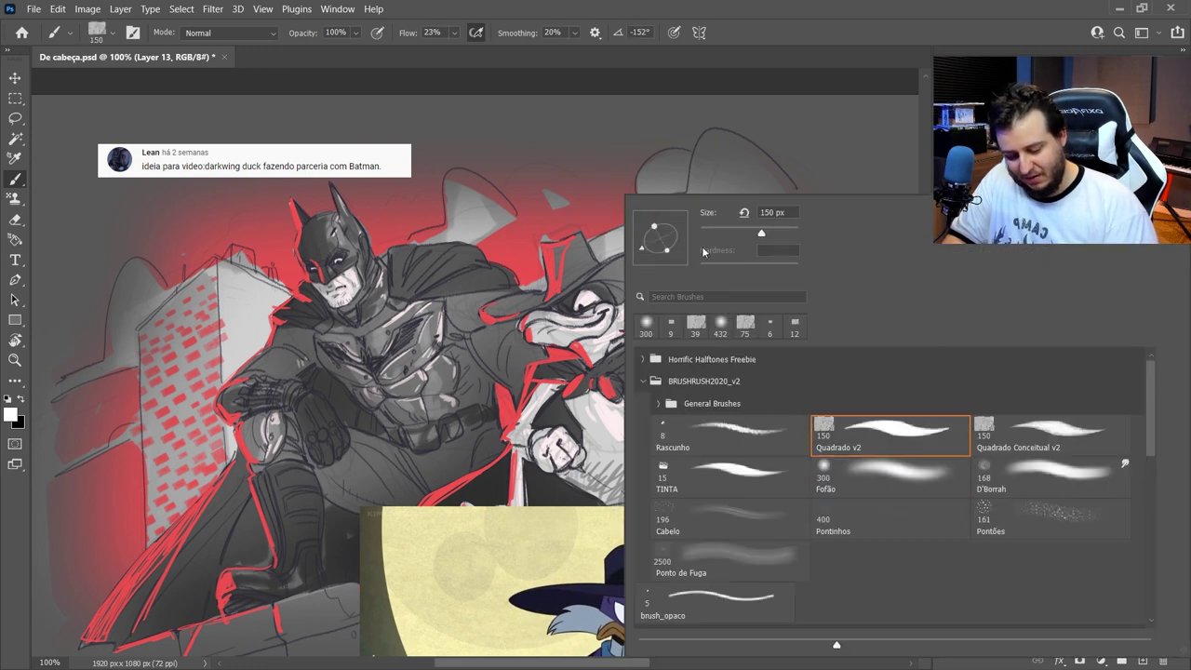
click(719, 234)
click(793, 16)
mouse_move(670, 163)
mouse_down()
mouse_move(653, 191)
mouse_move(643, 175)
mouse_move(673, 159)
mouse_move(657, 183)
mouse_move(681, 186)
mouse_move(648, 196)
mouse_move(681, 168)
mouse_move(642, 225)
mouse_move(666, 156)
mouse_move(656, 151)
mouse_move(678, 190)
mouse_move(652, 203)
mouse_up()
drag(666, 319, 636, 258)
Step: Paint white rim light along Batman's shoulder cape and Darkwing Duck's hat brim and cape edge with a 12 px brush
right_click(636, 259)
drag(717, 244, 705, 232)
key(Return)
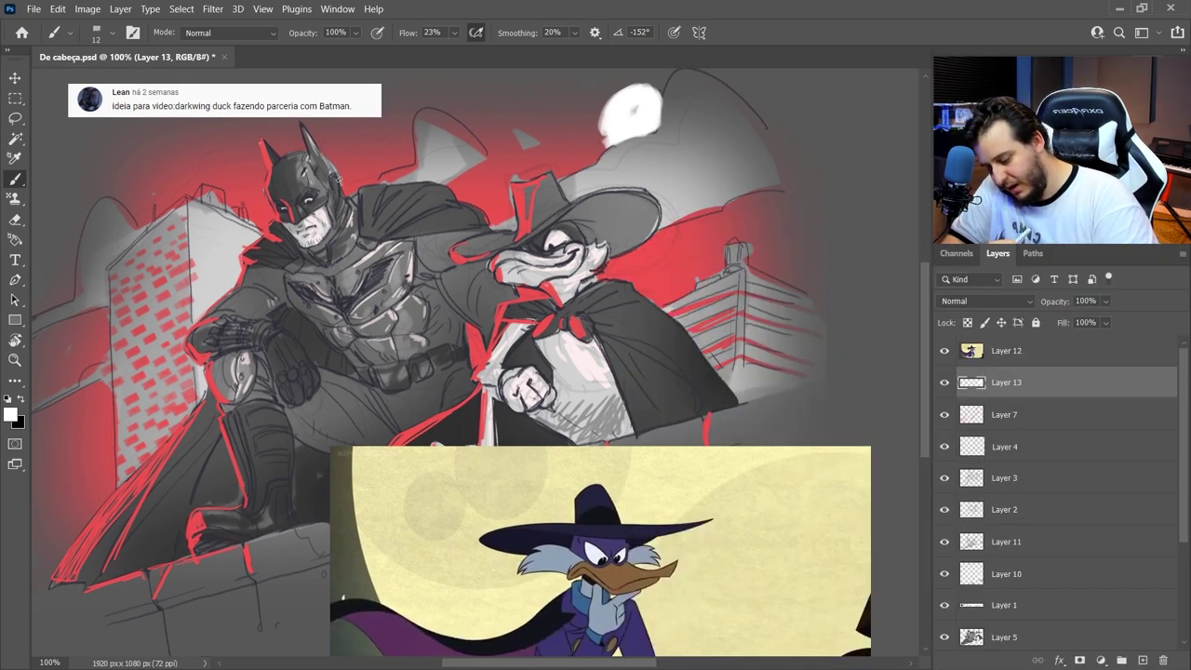
drag(350, 191, 381, 186)
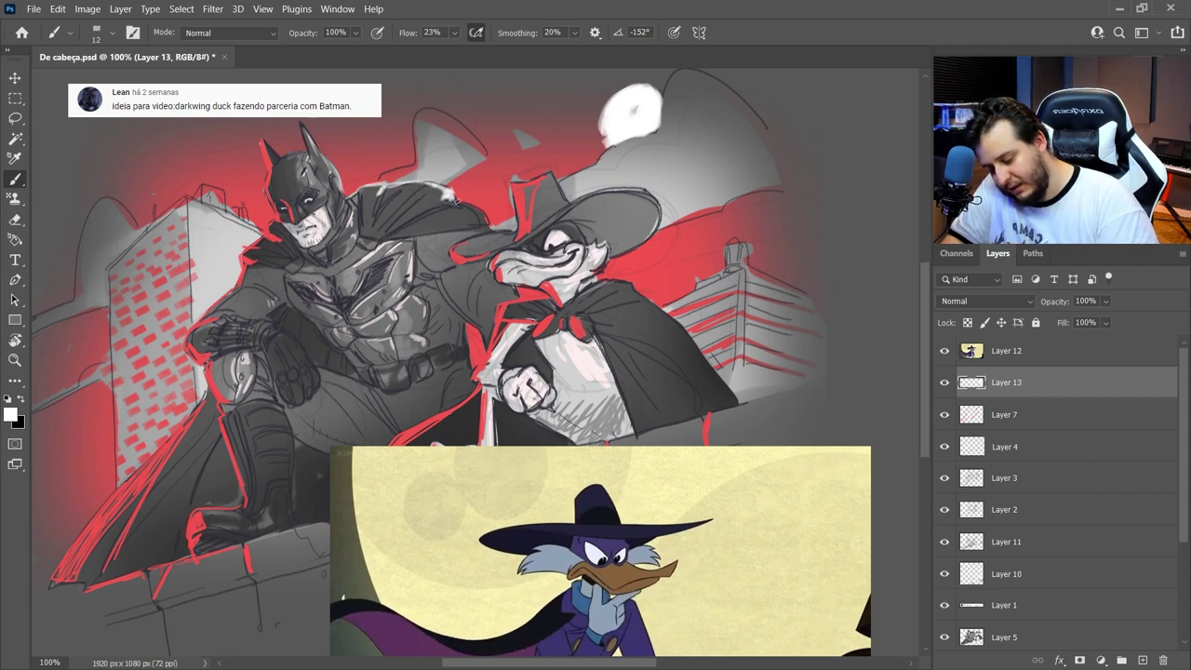
drag(456, 198, 484, 223)
mouse_move(534, 178)
mouse_down()
mouse_move(576, 207)
mouse_move(656, 212)
mouse_up()
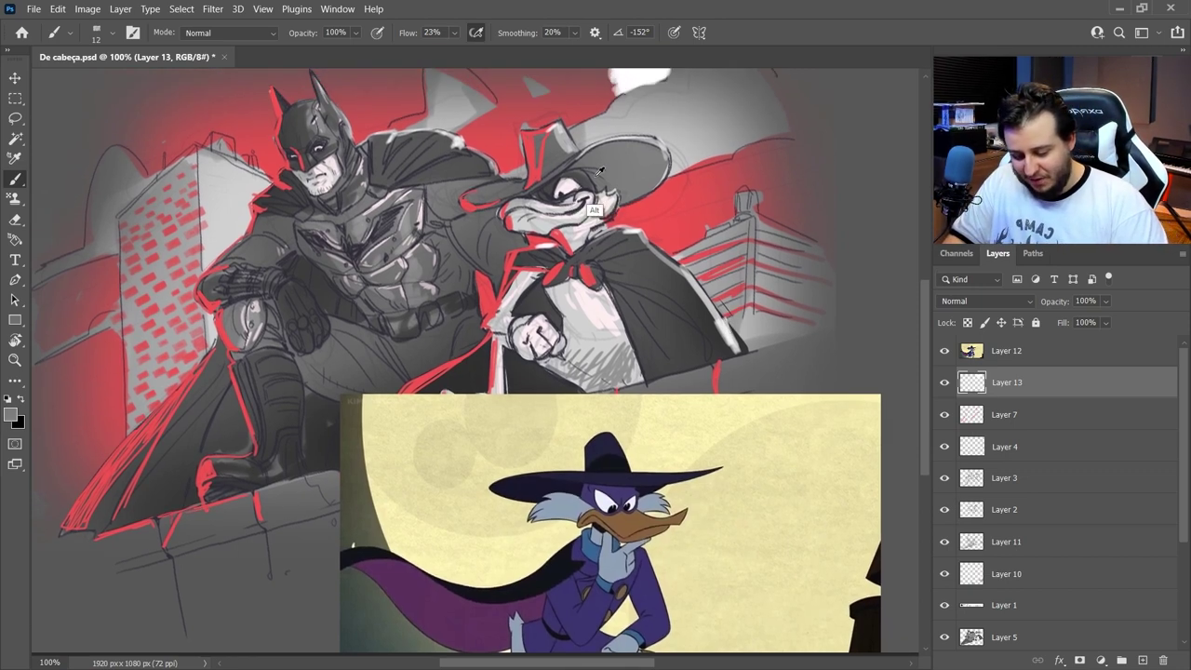
Step: Fill Darkwing Duck's forearm sleeve with grey sampled from the hat, using a 55 px brush
alt+click(574, 146)
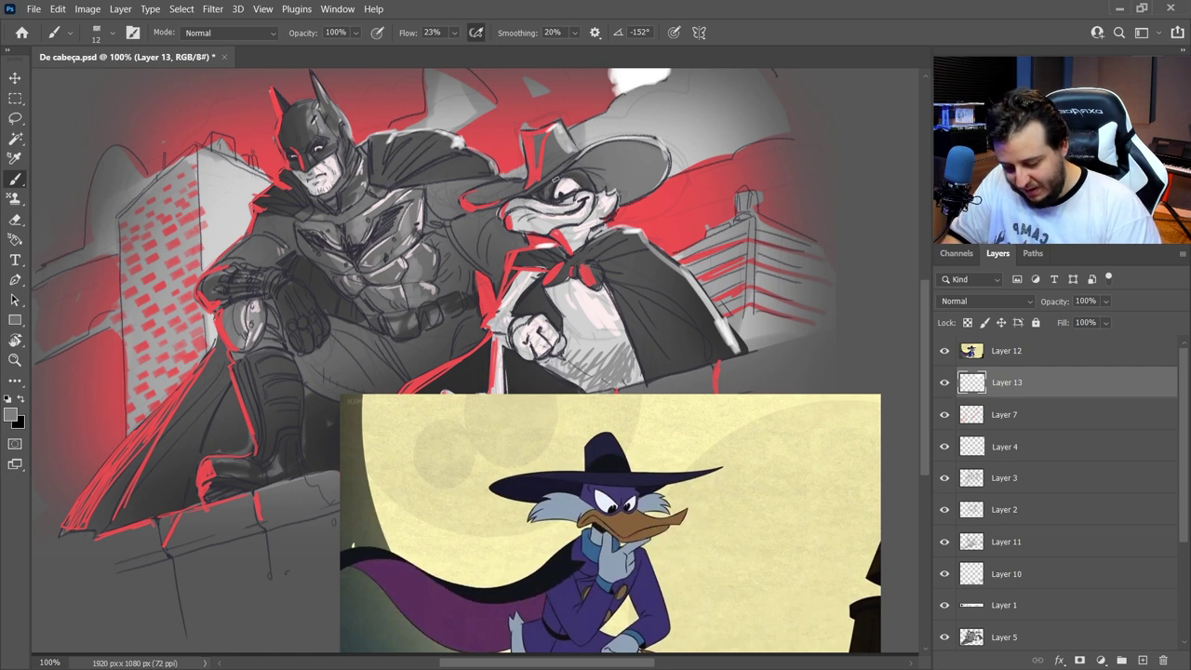
right_click(568, 178)
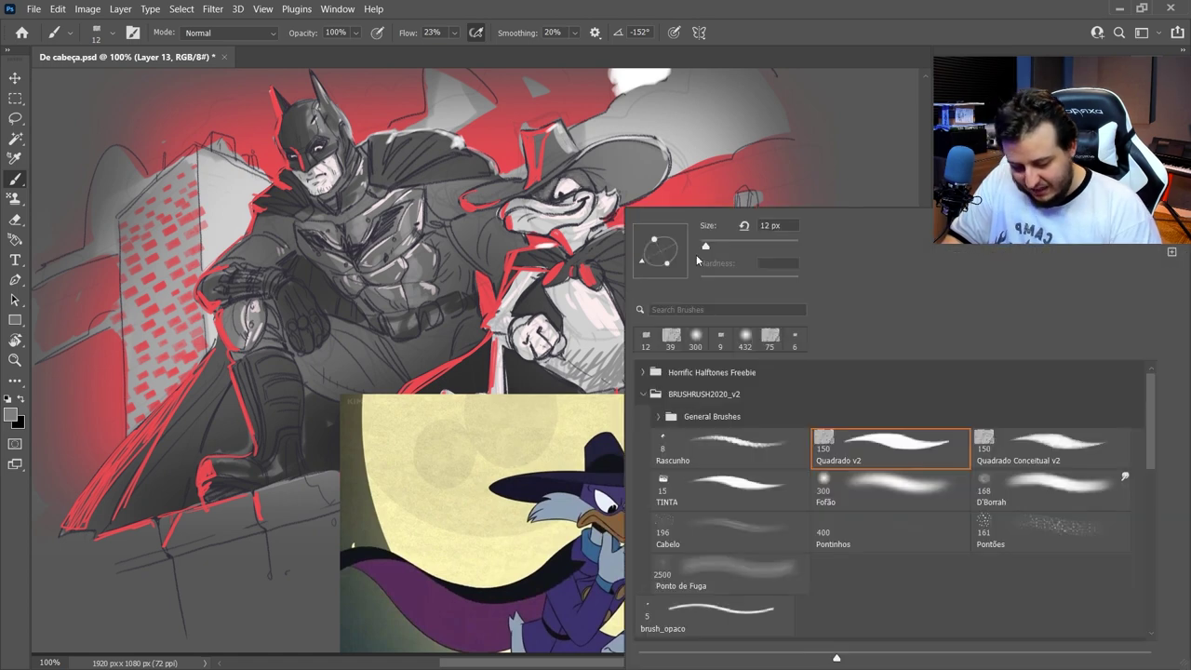
drag(702, 248, 724, 248)
click(812, 45)
alt+click(612, 245)
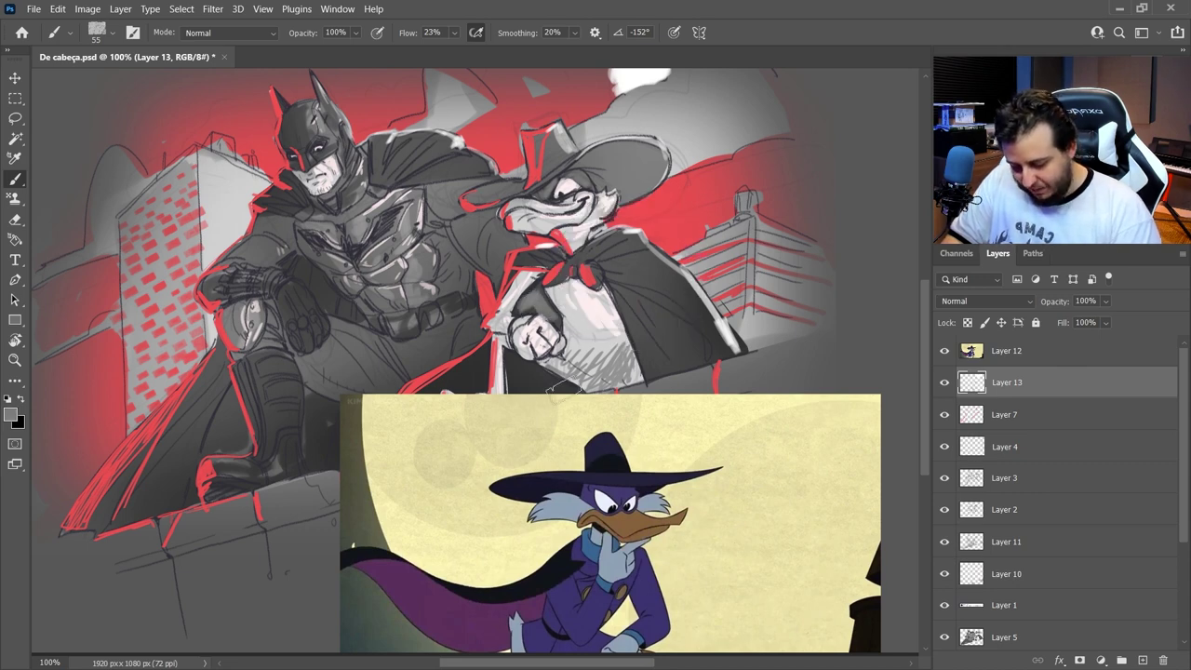
Step: Move the Darkwing Duck reference picture lower so it no longer covers the characters' ledge, and return to the Brush tool
key(v)
ctrl+click(556, 483)
drag(555, 483, 578, 570)
key(b)
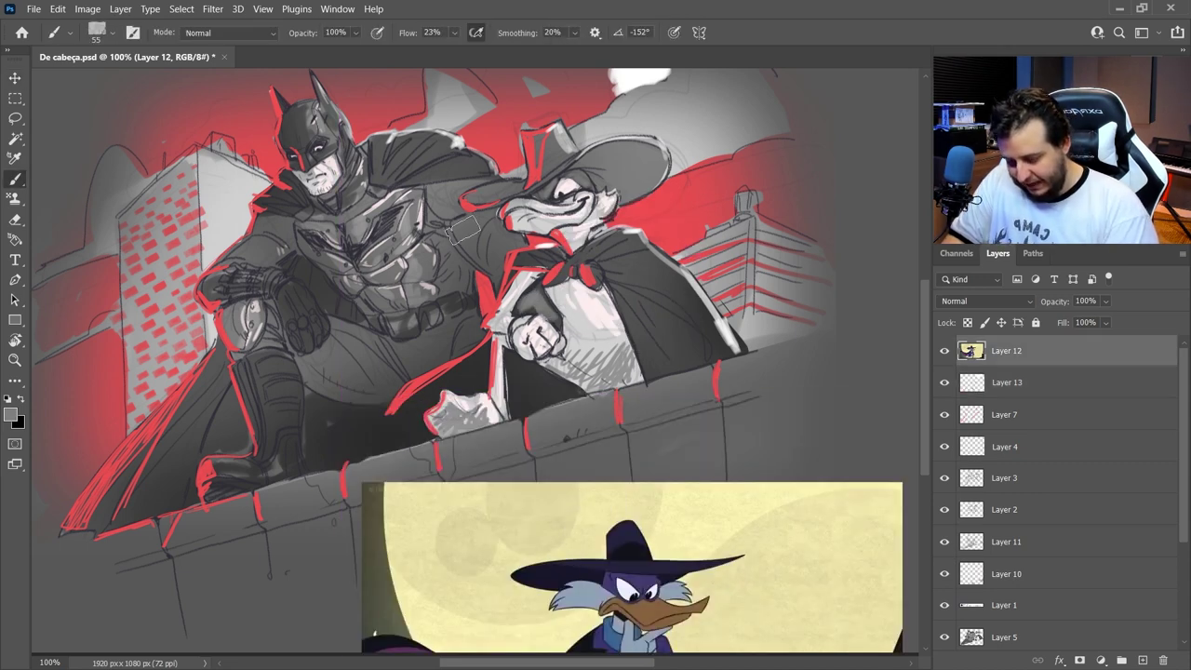
Step: Paint Darkwing Duck's legs in mid grey and his cape in darker grey, at 10% brush flow
mouse_move(425, 403)
mouse_down()
mouse_move(407, 414)
mouse_move(470, 364)
mouse_up()
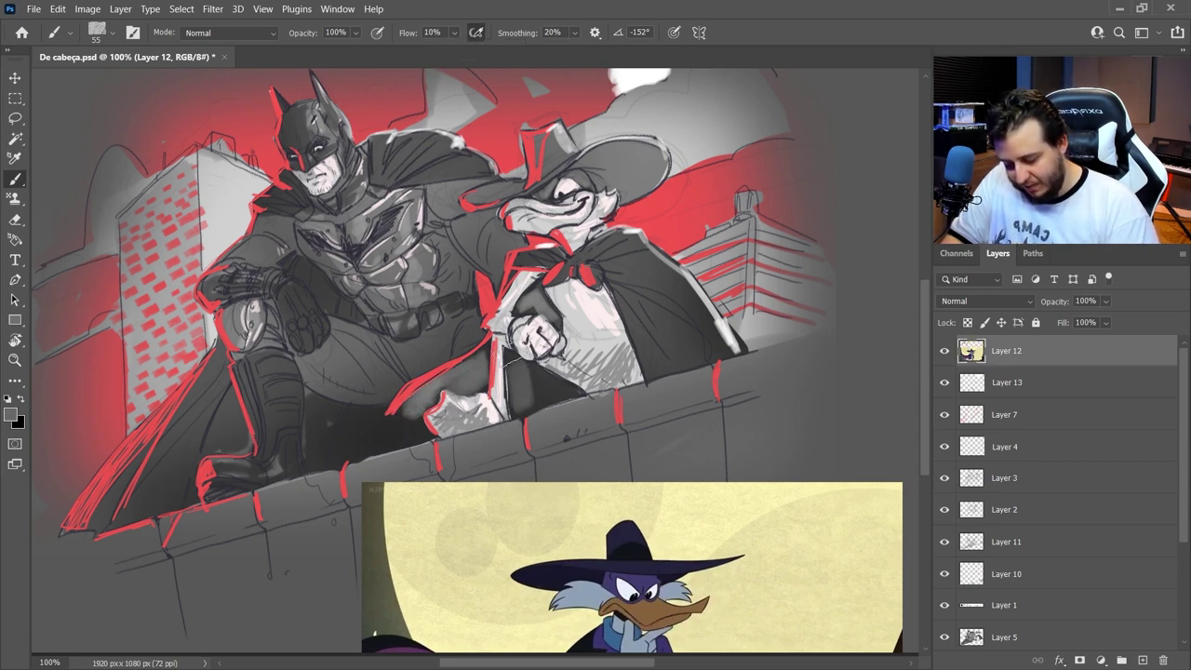
alt+click(587, 258)
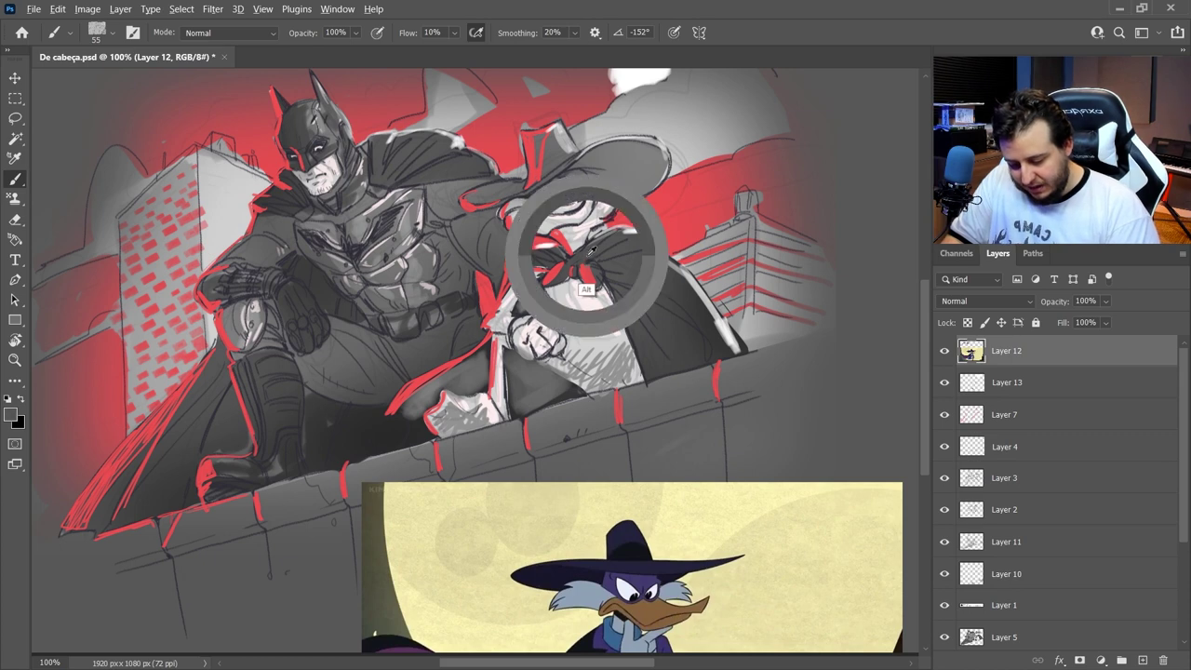
drag(518, 253, 550, 257)
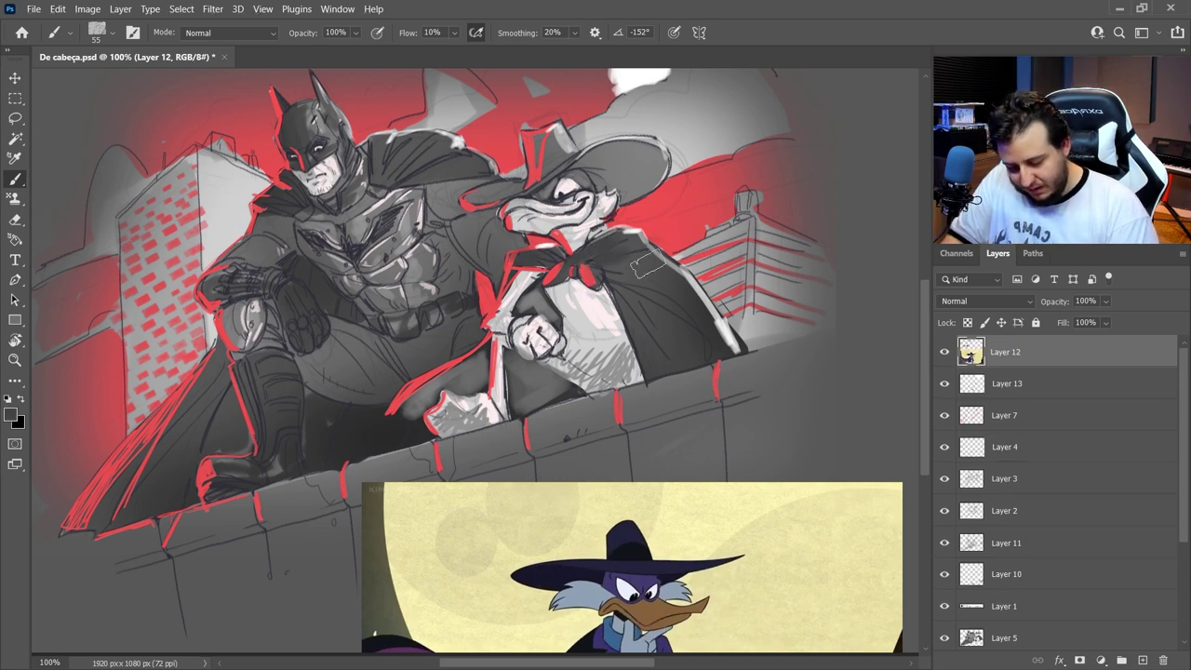
mouse_move(629, 250)
mouse_down()
mouse_move(690, 311)
mouse_move(650, 263)
mouse_move(622, 282)
mouse_move(656, 346)
mouse_up()
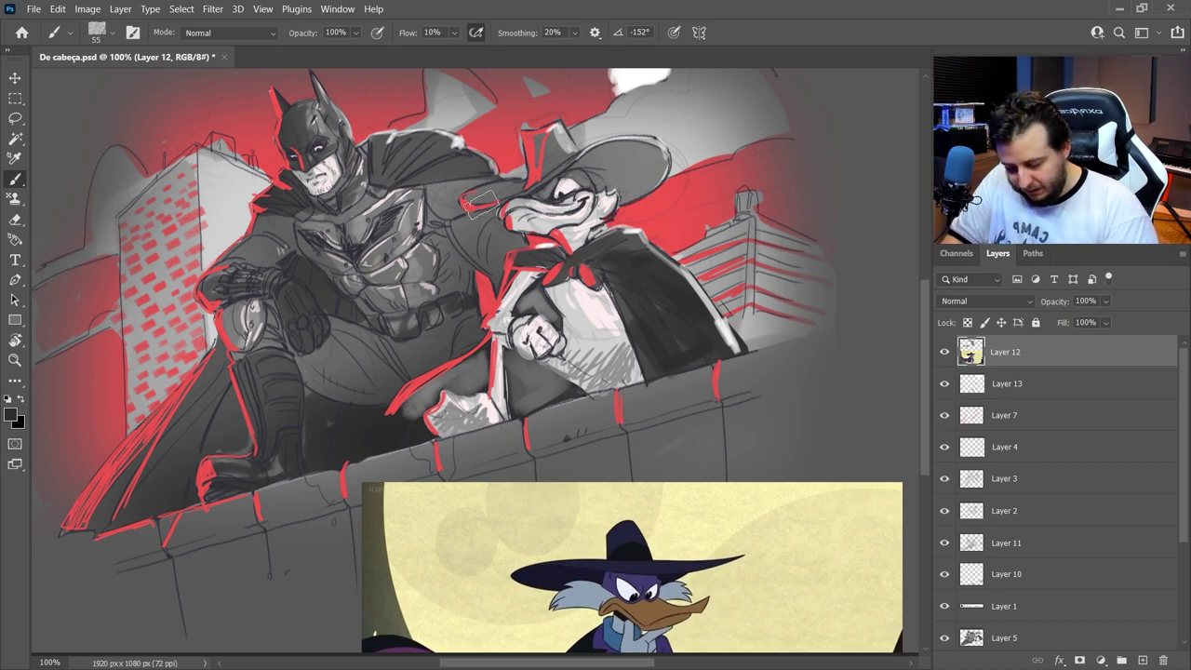
Step: Darken the brim of Darkwing Duck's hat, and paint its crown near-black with a 26 px brush
mouse_move(597, 184)
mouse_down()
mouse_move(586, 168)
mouse_move(640, 182)
mouse_move(581, 163)
mouse_move(651, 181)
mouse_up()
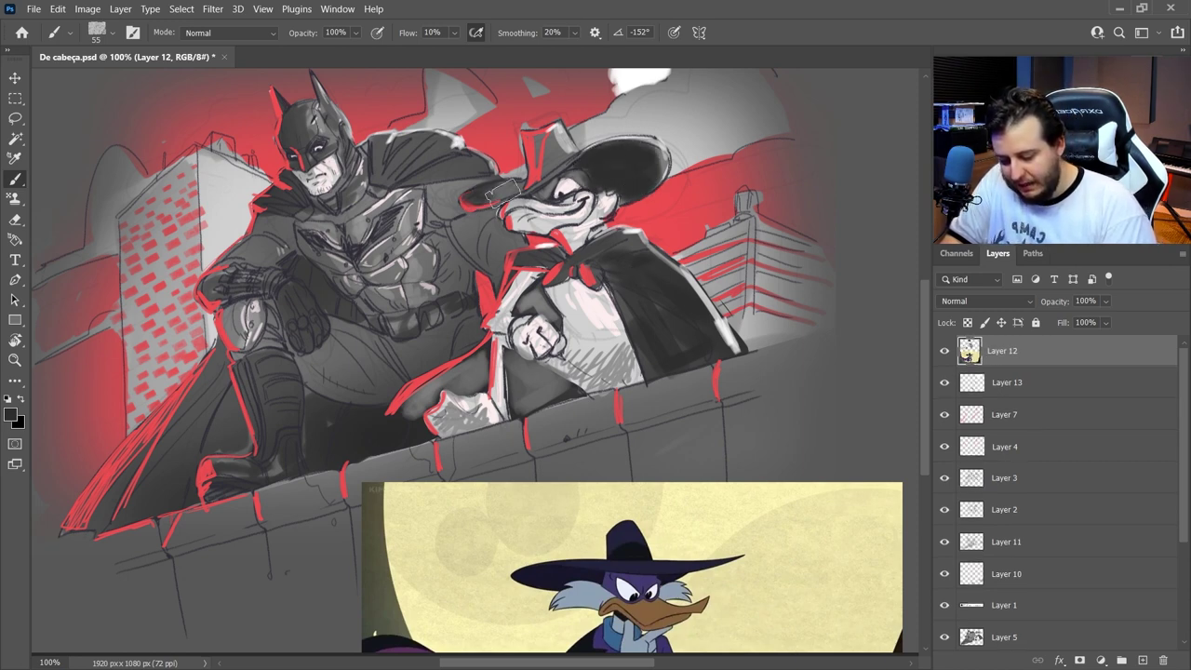
mouse_move(500, 192)
mouse_down()
mouse_move(556, 167)
mouse_move(533, 138)
mouse_move(540, 159)
mouse_move(547, 144)
mouse_move(538, 183)
mouse_up()
right_click(714, 233)
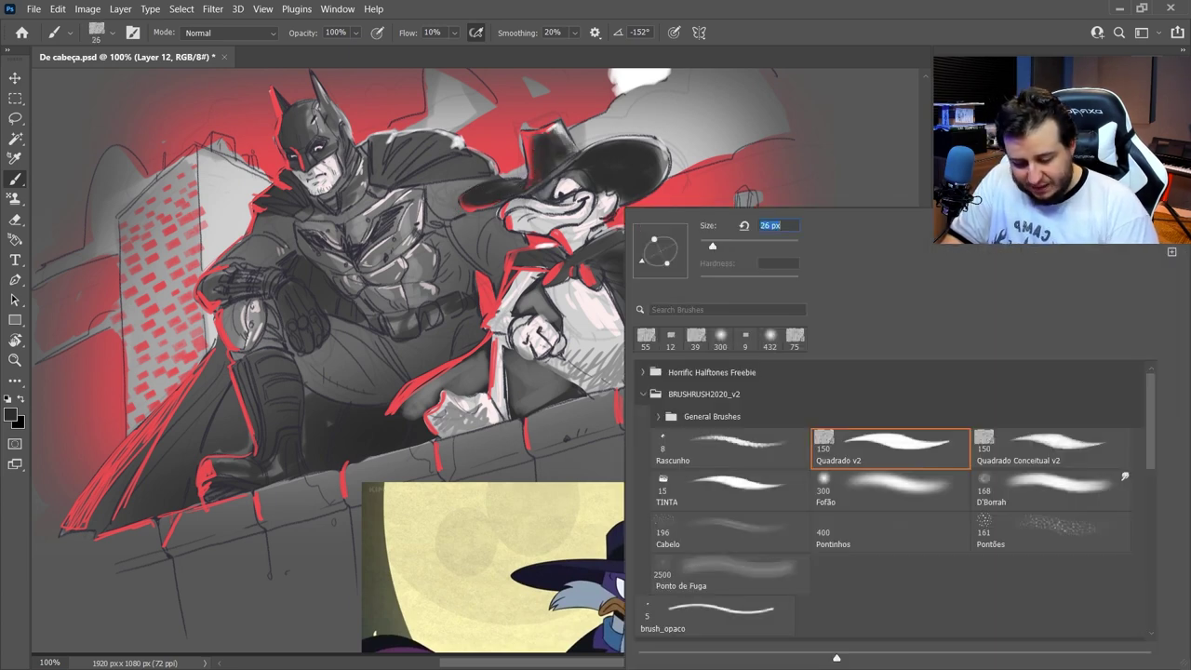
key(Return)
drag(550, 169, 548, 160)
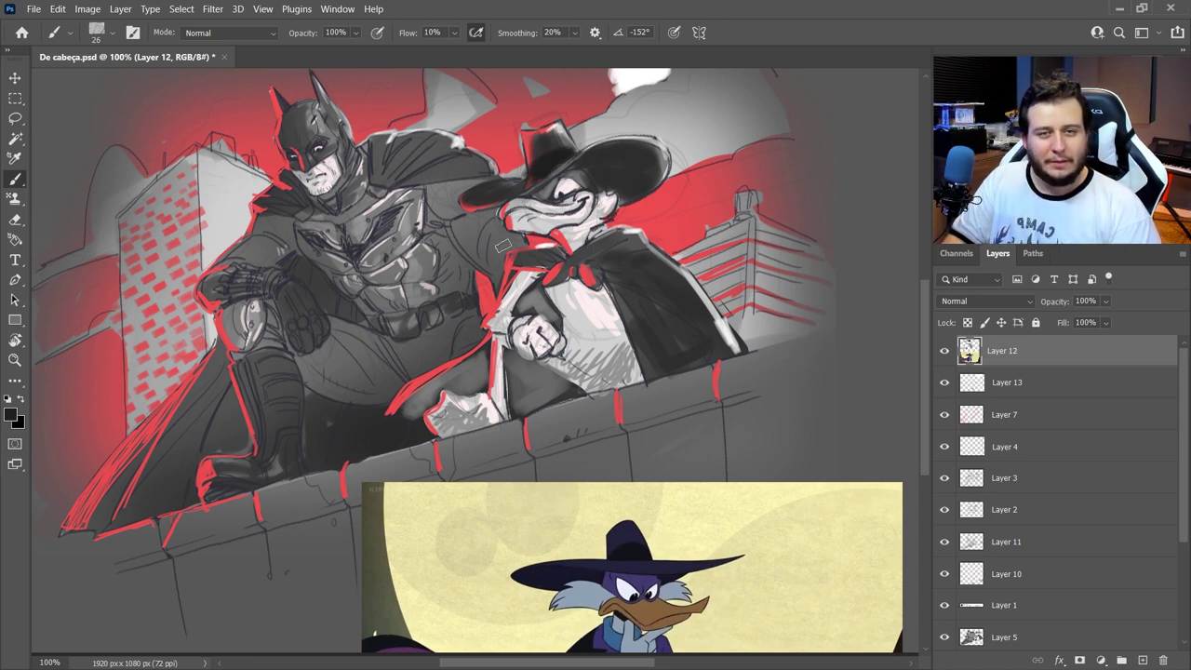
Step: Paint Darkwing Duck's collar around the neck and above the bow with sampled dark and mid greys
drag(678, 432, 663, 386)
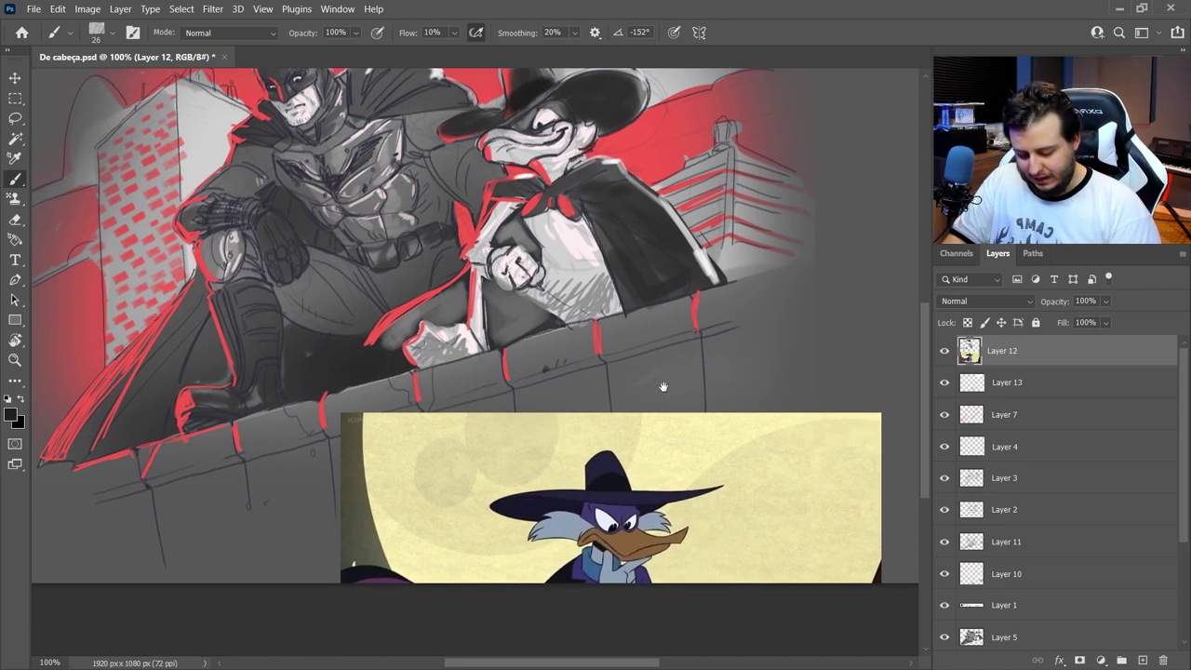
alt+click(611, 199)
mouse_move(549, 167)
mouse_down()
mouse_move(559, 169)
mouse_move(547, 183)
mouse_move(569, 159)
mouse_move(538, 174)
mouse_move(575, 172)
mouse_move(550, 188)
mouse_move(570, 160)
mouse_up()
alt+click(606, 115)
drag(589, 213, 609, 311)
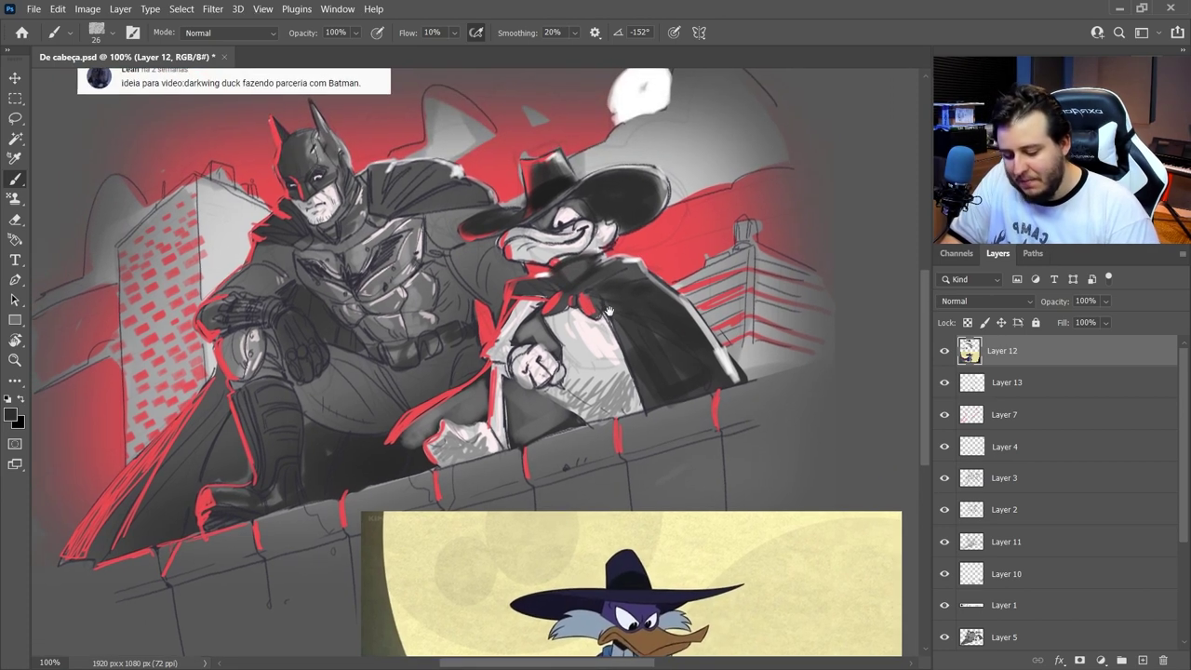
alt+click(578, 166)
mouse_move(589, 271)
mouse_down()
mouse_move(570, 264)
mouse_move(621, 260)
mouse_move(618, 275)
mouse_up()
alt+click(580, 282)
alt+click(585, 269)
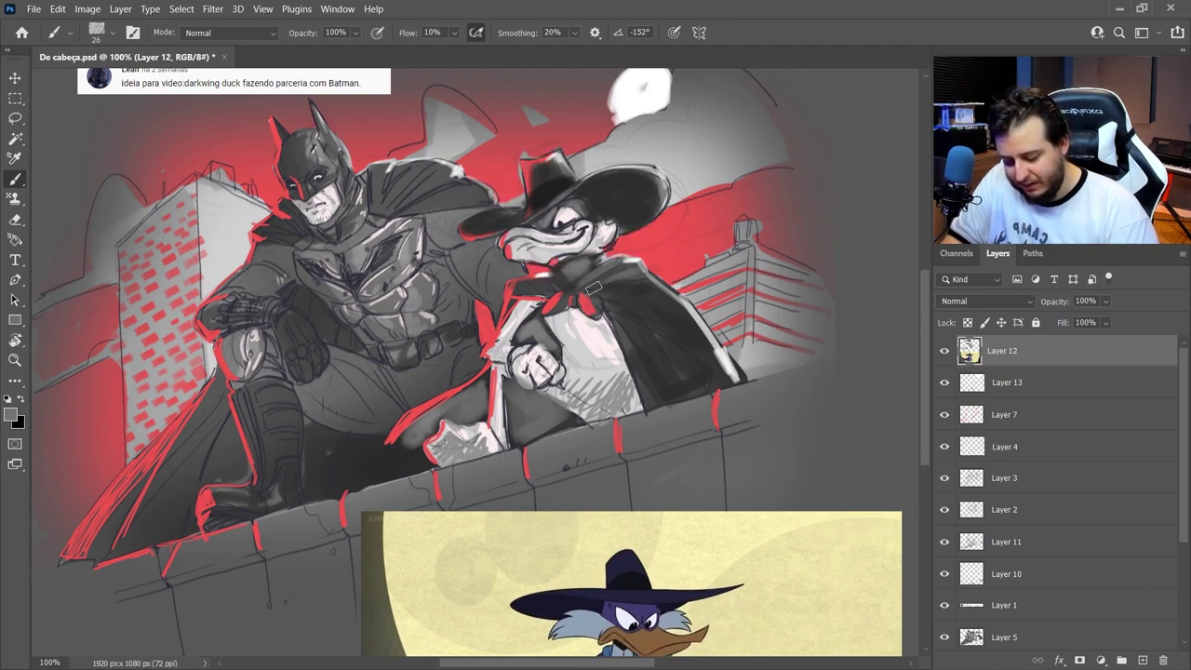
drag(534, 281, 548, 282)
Step: Shade Darkwing Duck's bent sleeve in dark grey with a 42 px brush, reducing the brush to 25 px for the cuff
mouse_move(666, 439)
mouse_down()
mouse_move(624, 292)
mouse_move(642, 357)
mouse_move(645, 342)
mouse_up()
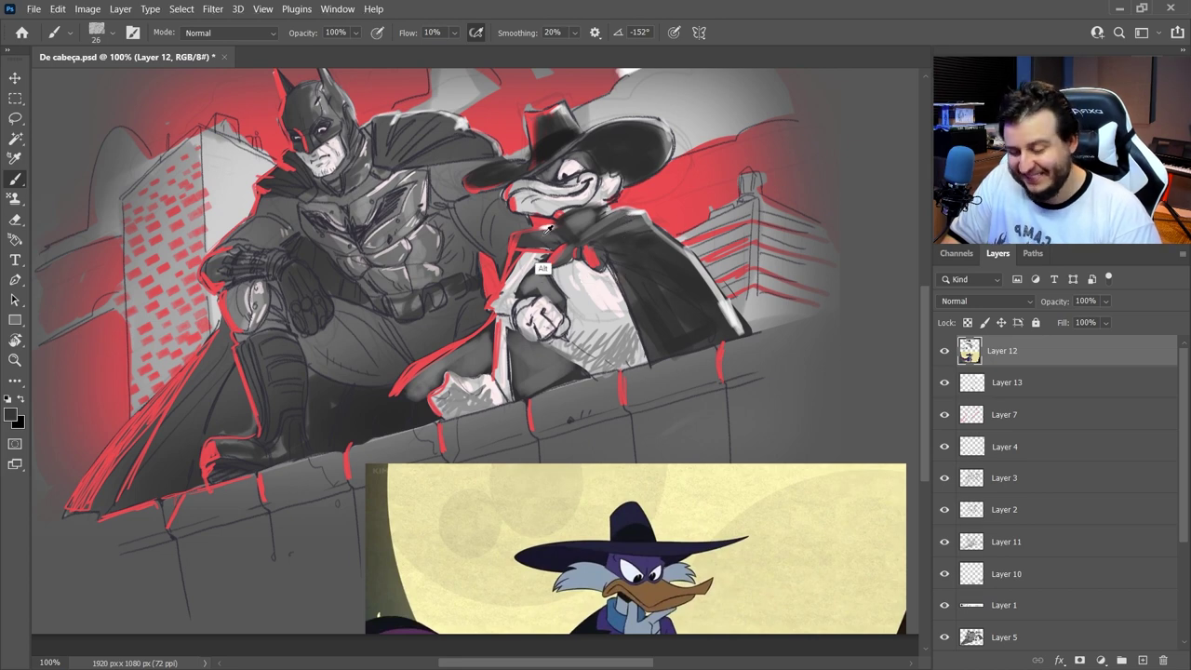
right_click(632, 260)
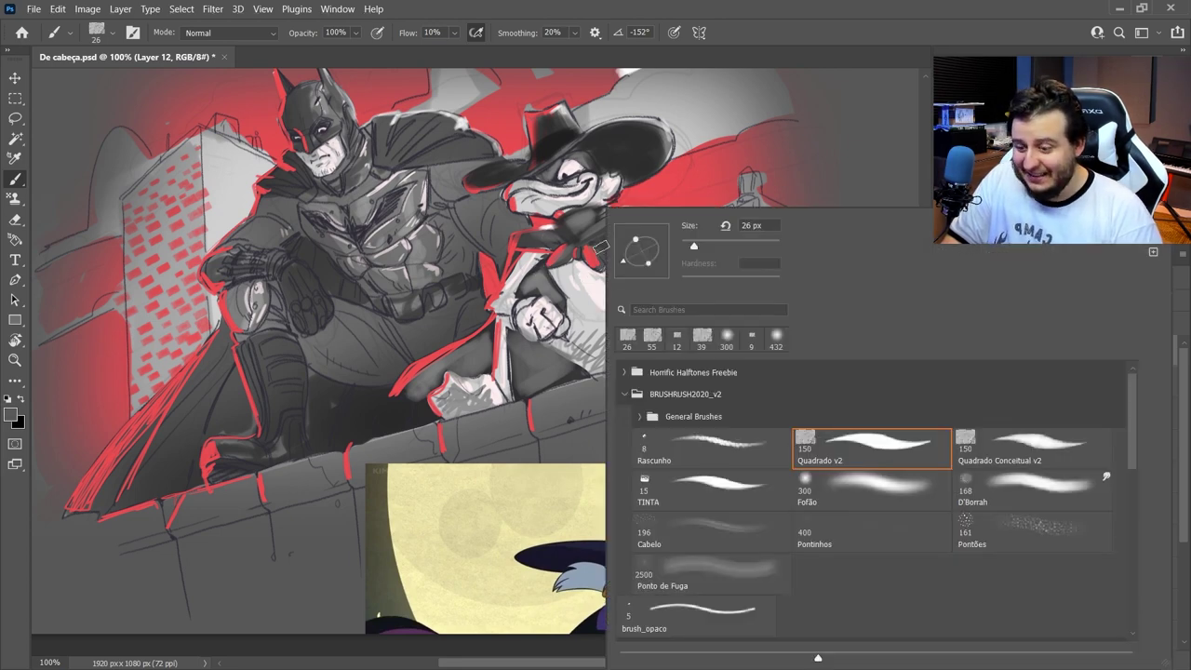
mouse_move(526, 268)
mouse_down()
mouse_move(508, 300)
mouse_move(518, 282)
mouse_up()
alt+click(549, 283)
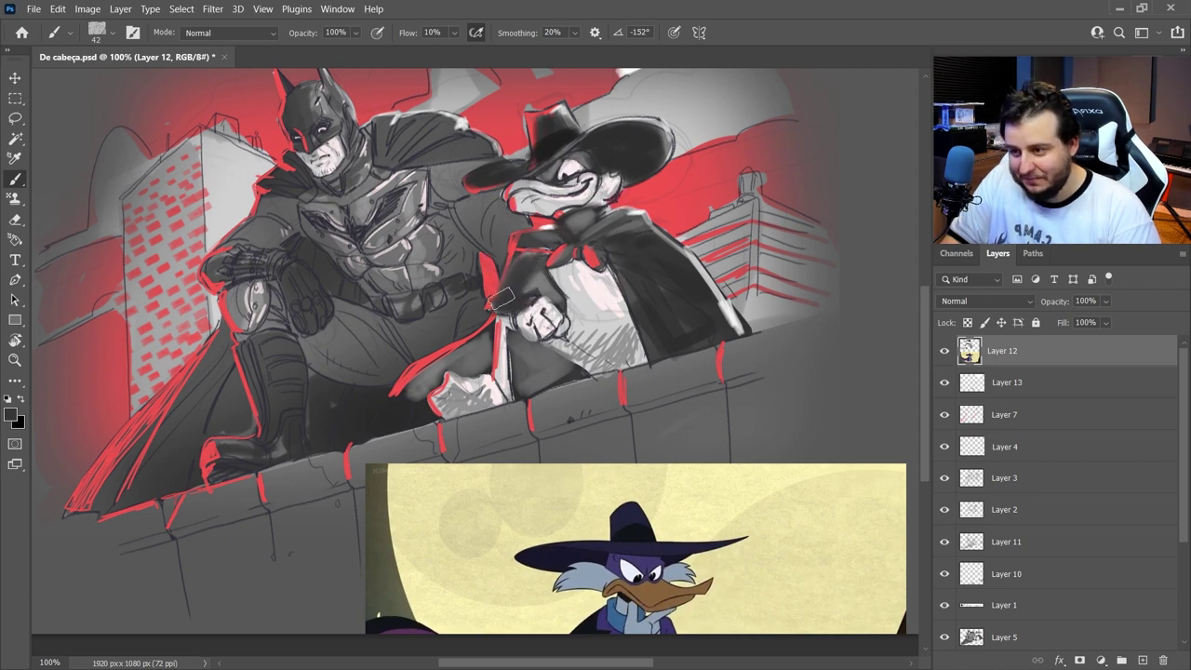
right_click(585, 281)
drag(687, 247, 679, 247)
click(519, 304)
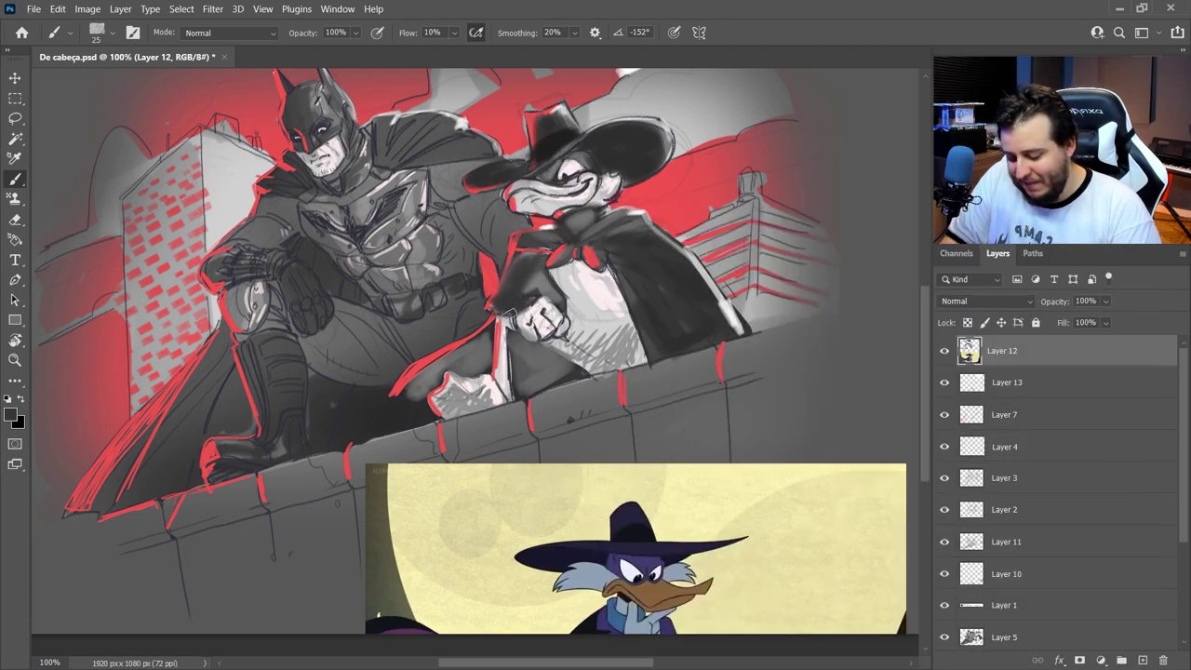
Step: Cover Darkwing Duck's white torso with mid grey, raising the brush flow to 37% and the size to 37 px
alt+click(547, 272)
mouse_move(527, 268)
mouse_down()
mouse_move(518, 299)
mouse_move(567, 280)
mouse_move(556, 272)
mouse_move(571, 263)
mouse_move(618, 295)
mouse_up()
click(454, 34)
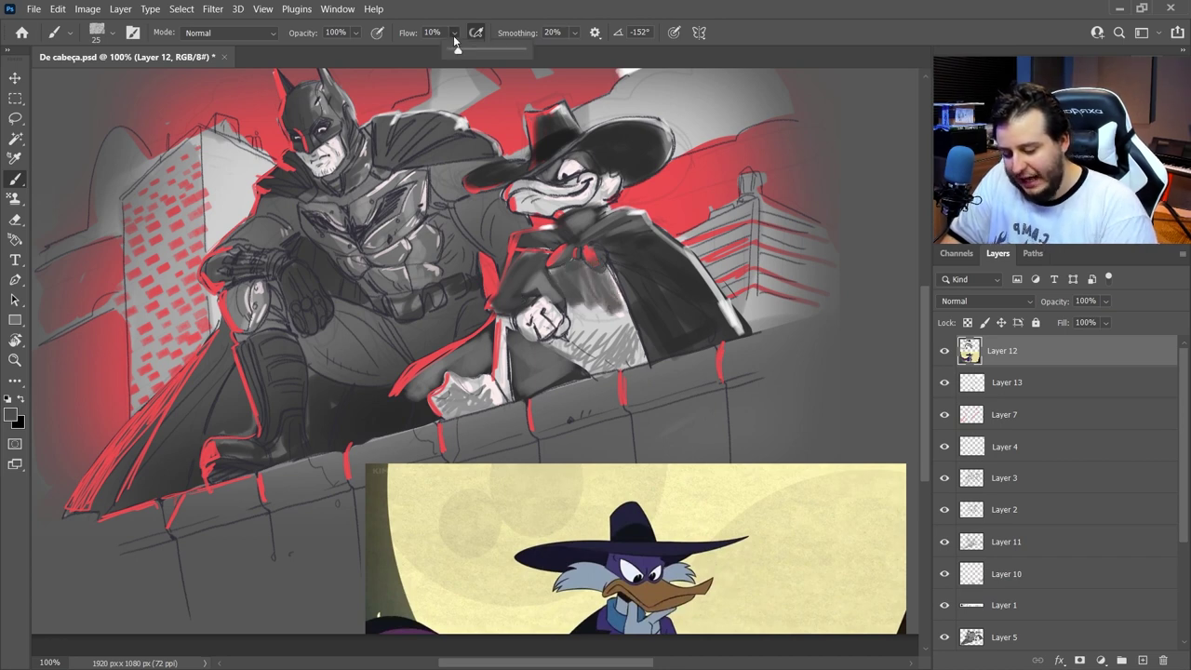
right_click(629, 245)
drag(707, 241, 715, 244)
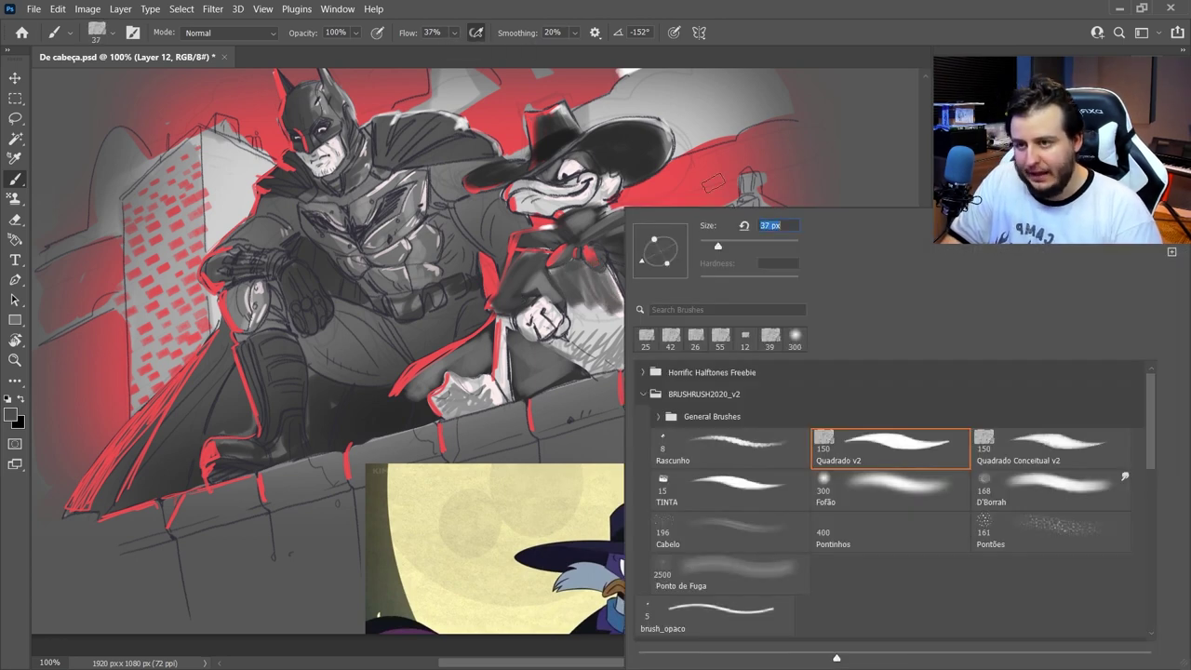
click(743, 66)
mouse_move(577, 303)
mouse_down()
mouse_move(601, 327)
mouse_move(627, 312)
mouse_up()
Step: Paint a dark belt across Darkwing Duck's waist and dark jacket contours, reducing the brush to 14 px
right_click(632, 270)
drag(718, 245, 707, 245)
click(589, 314)
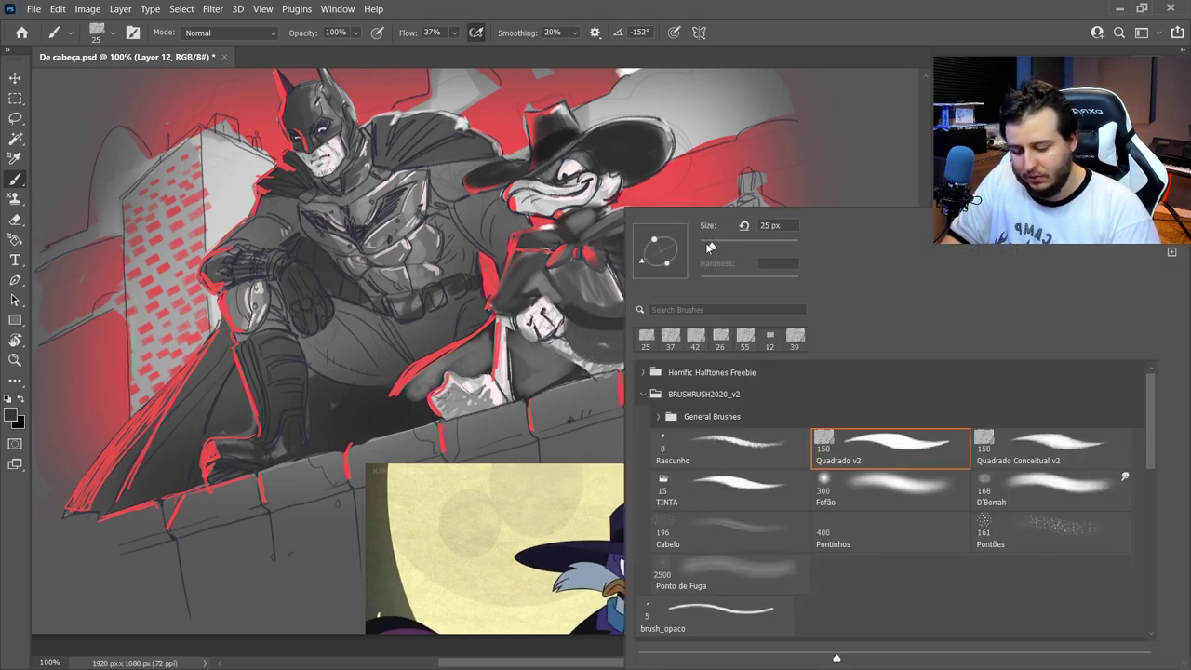
drag(708, 246, 704, 246)
drag(583, 317, 577, 354)
alt+click(581, 323)
mouse_move(572, 307)
mouse_down()
mouse_move(583, 273)
mouse_move(612, 290)
mouse_up()
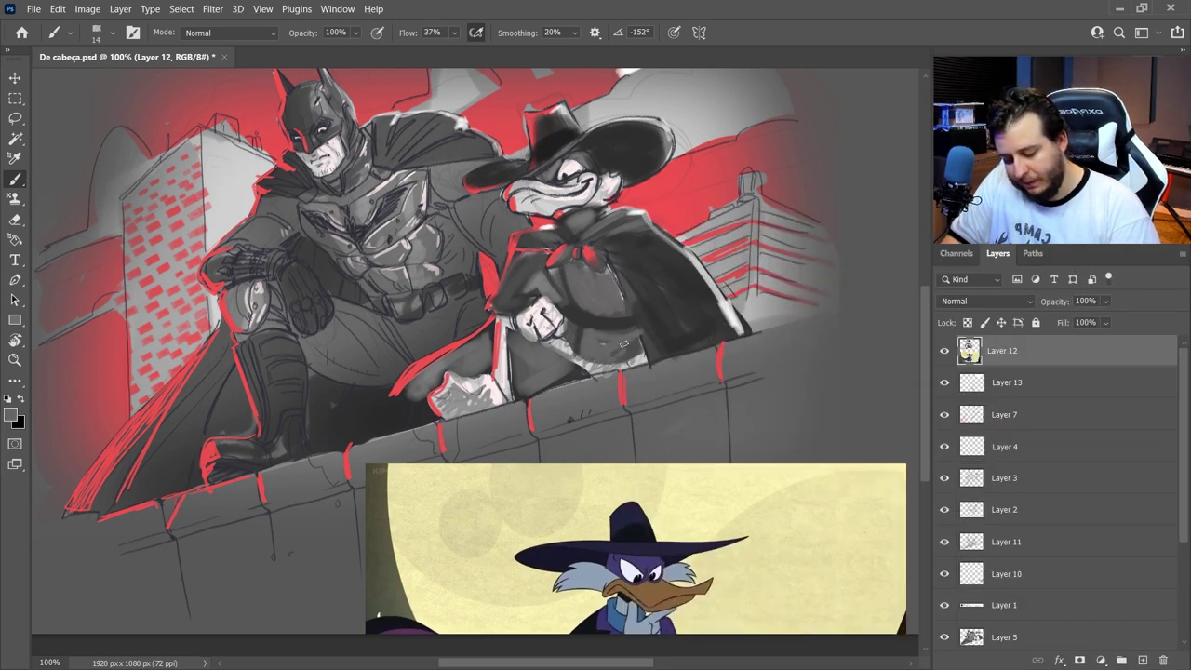
Step: Paint light grey double-breasted buttons on Darkwing Duck's jacket and define their edges with sampled dark grey
alt+click(646, 212)
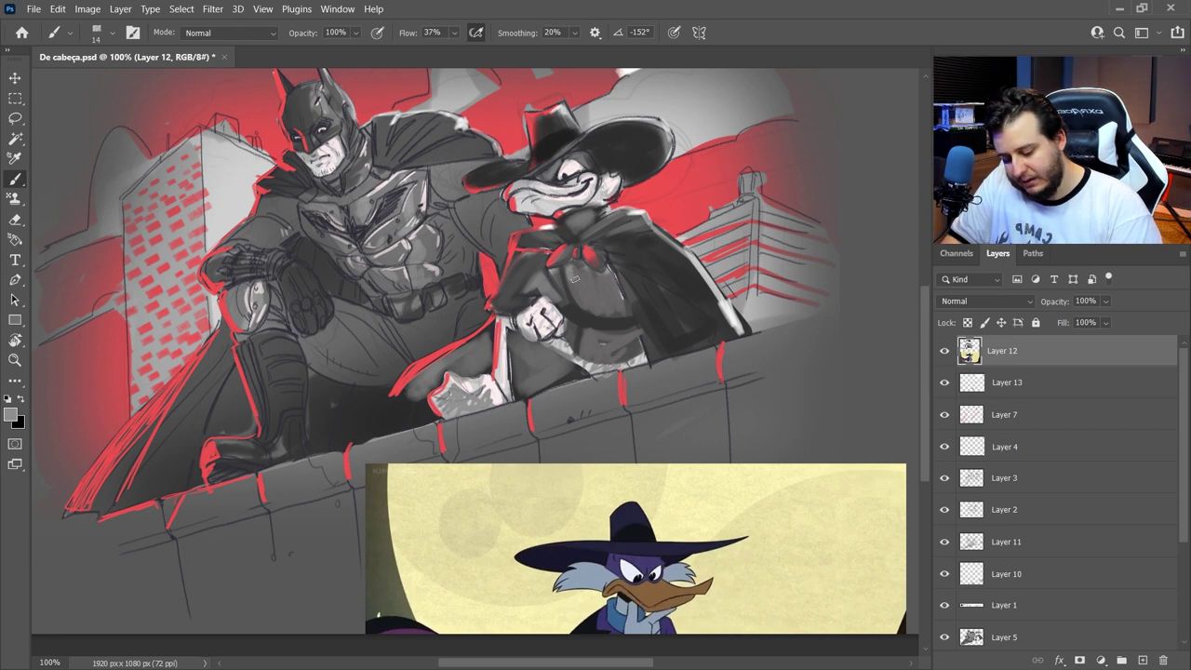
drag(584, 309, 622, 303)
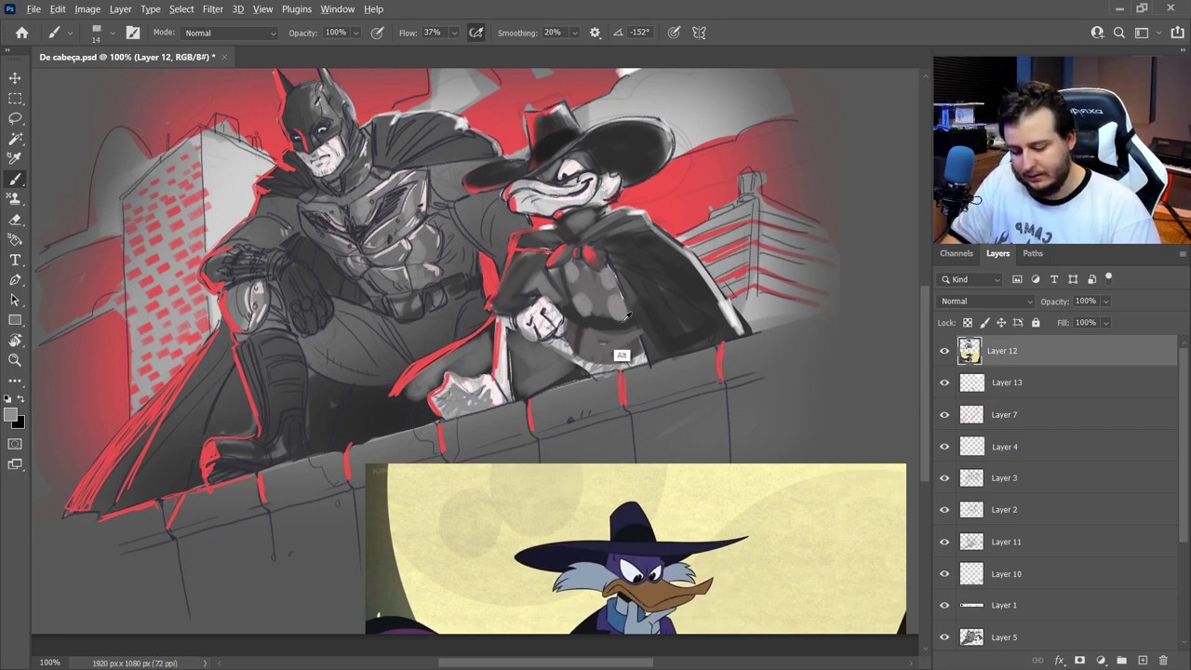
alt+click(623, 319)
drag(612, 305, 586, 301)
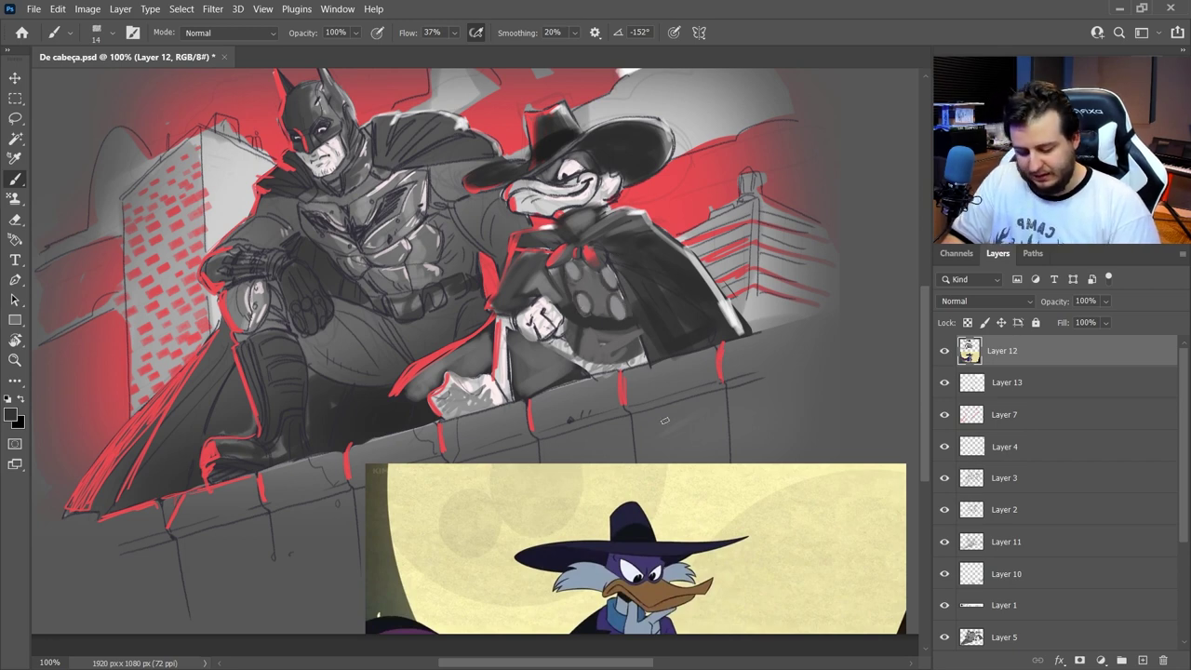
Step: Define the folds, outline and cuff of Darkwing Duck's bent sleeve with sampled dark and mid greys
alt+click(553, 325)
alt+click(558, 314)
alt+click(565, 305)
mouse_move(554, 274)
mouse_down()
mouse_move(563, 306)
mouse_move(542, 264)
mouse_up()
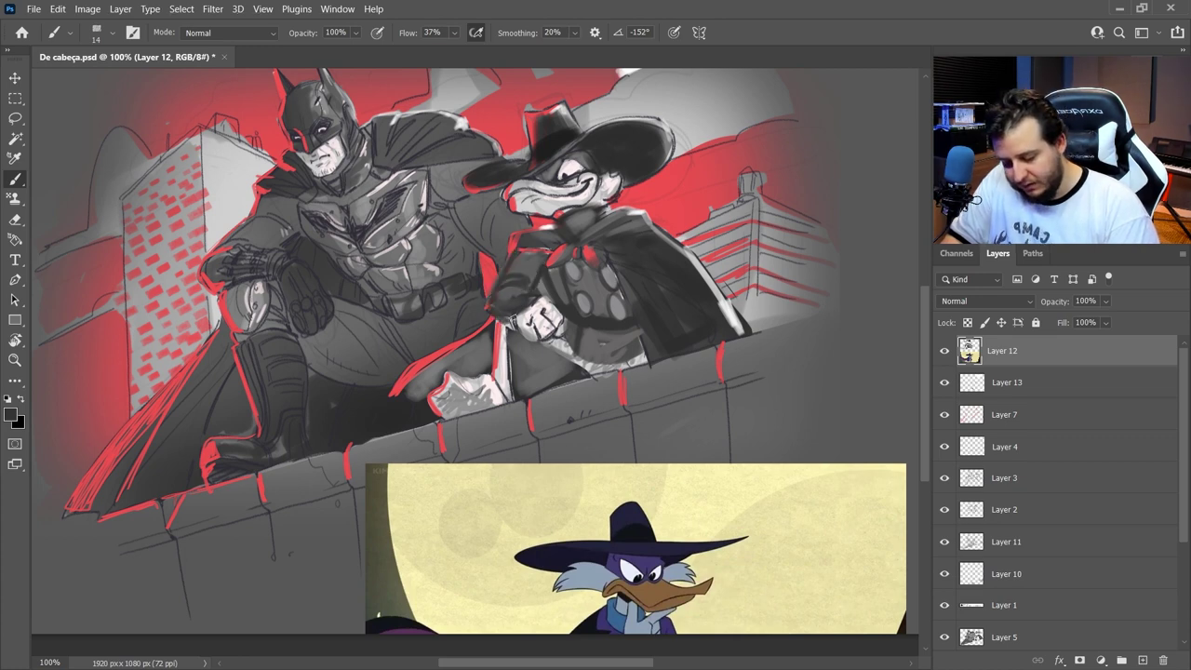
alt+click(534, 299)
alt+click(532, 304)
alt+click(512, 312)
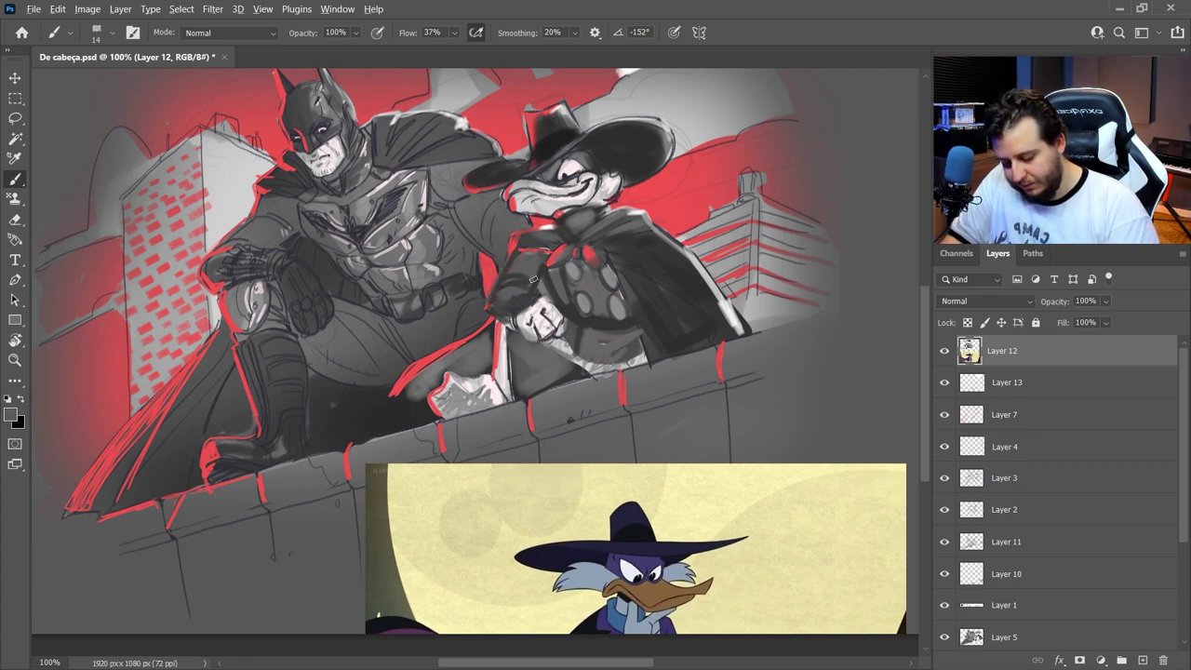
drag(509, 312, 528, 300)
alt+click(542, 299)
Step: Paint the tufted cheek feathers beside Darkwing Duck's face in sampled light grey with a 31 px brush
alt+click(581, 322)
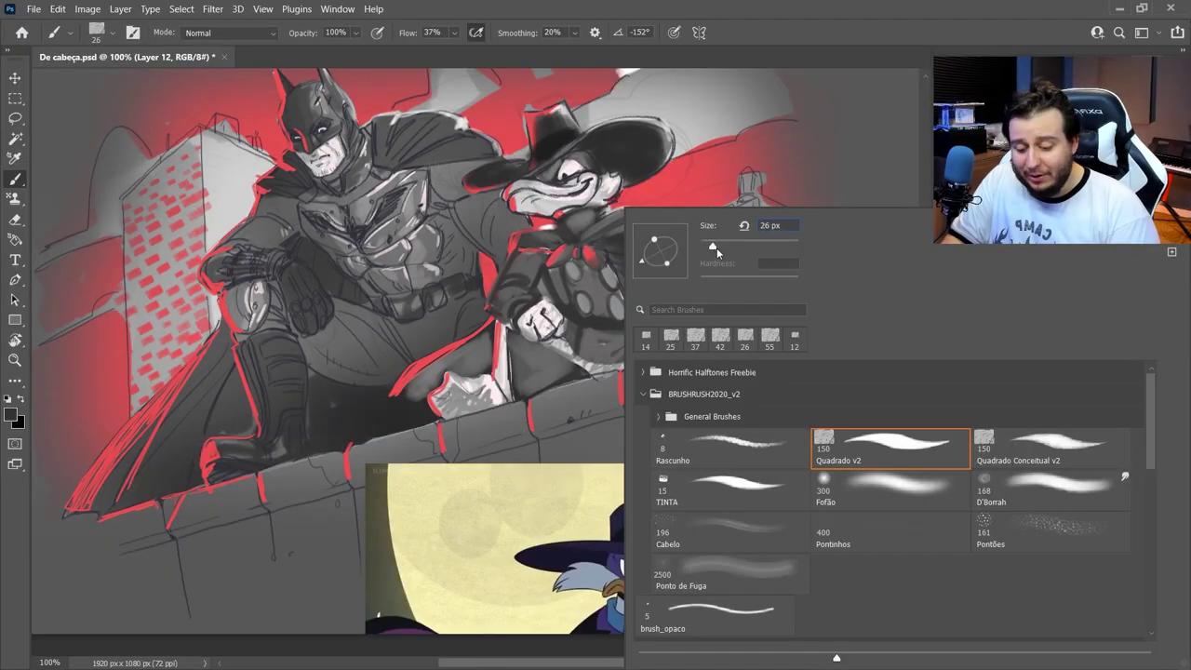
click(761, 39)
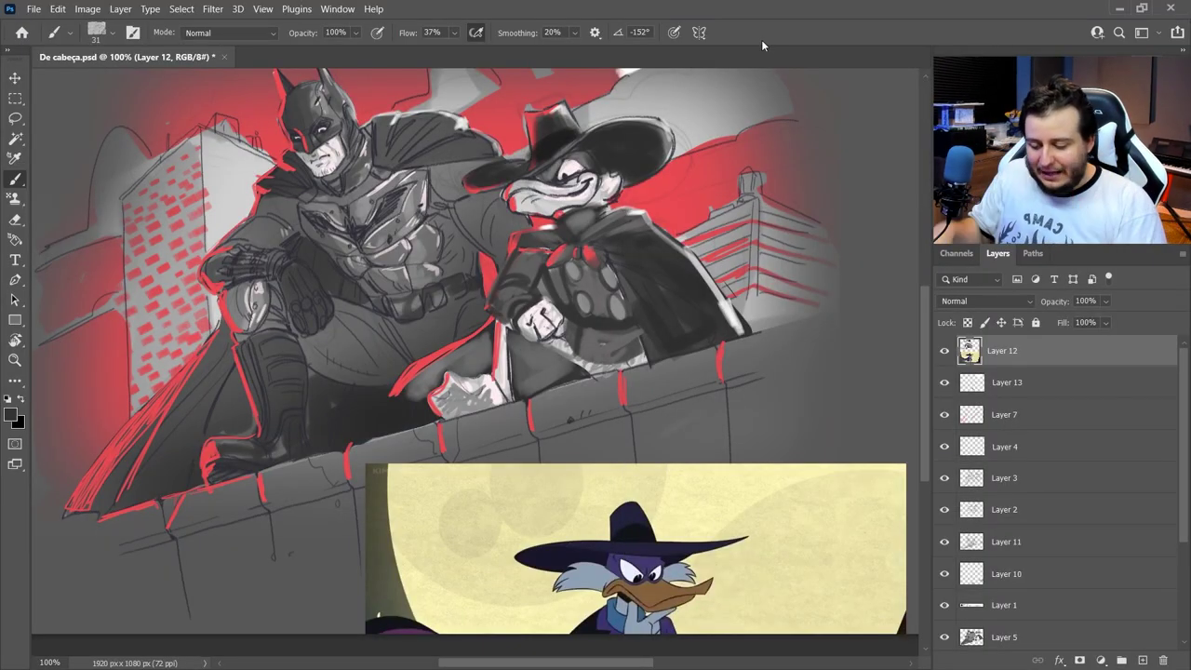
alt+click(610, 185)
alt+click(608, 189)
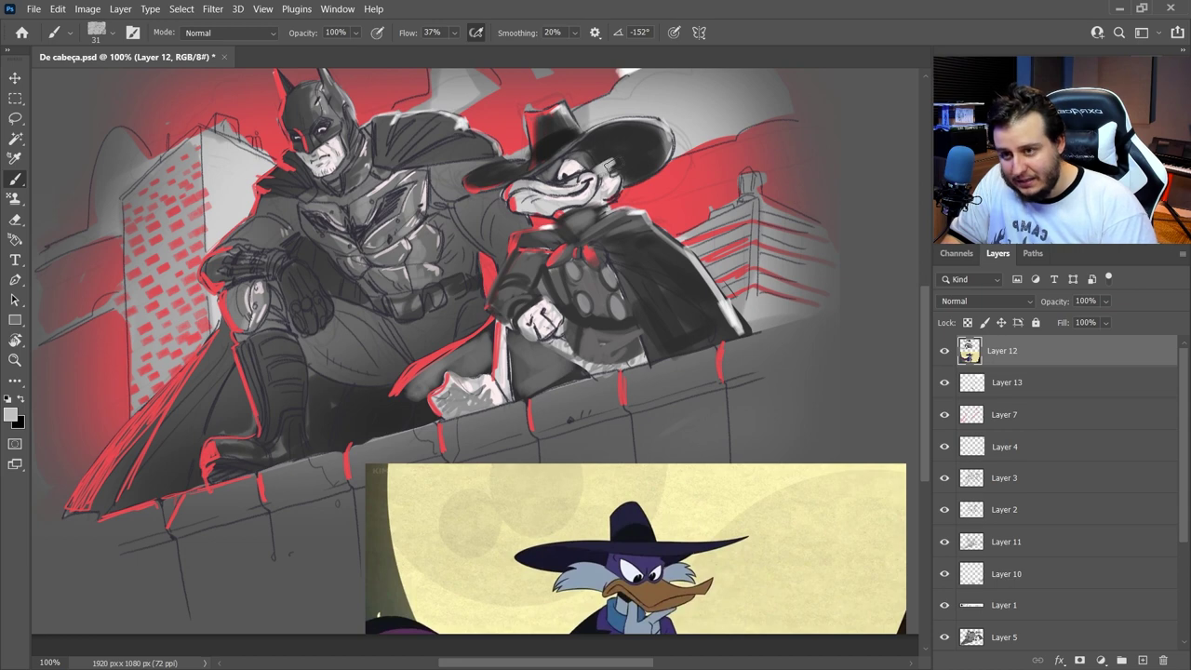
mouse_move(614, 166)
mouse_down()
mouse_move(629, 157)
mouse_move(632, 184)
mouse_up()
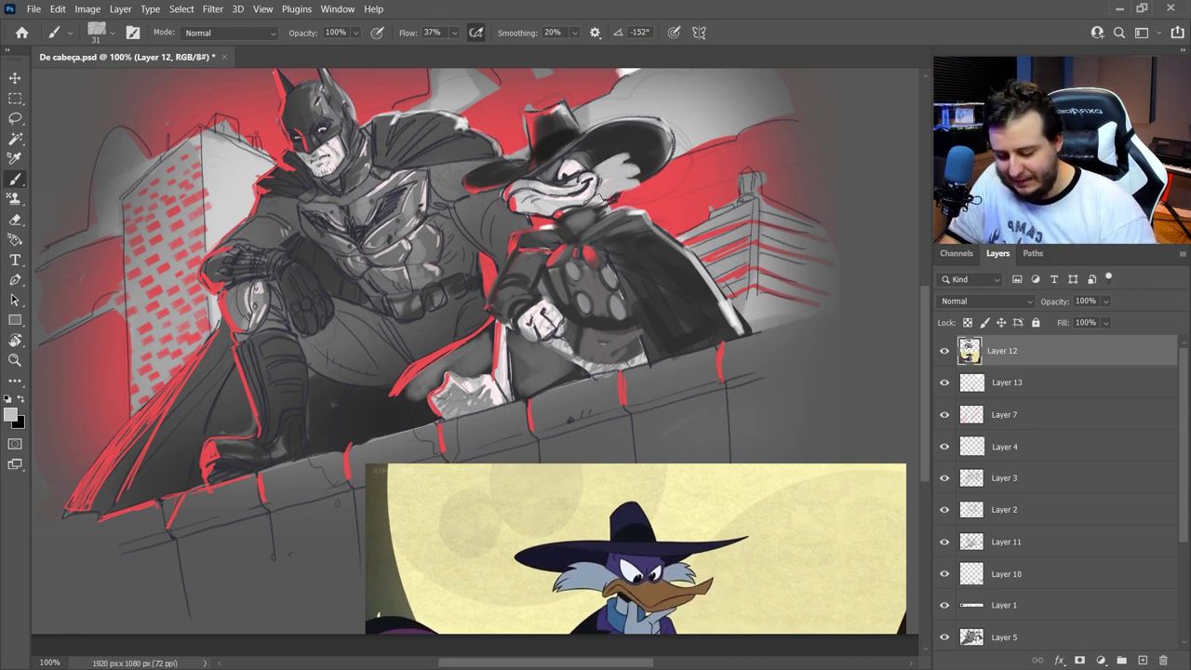
Step: Shade Darkwing Duck's beak in sampled mid grey with a 31 px brush and redefine its contour in dark grey
right_click(595, 160)
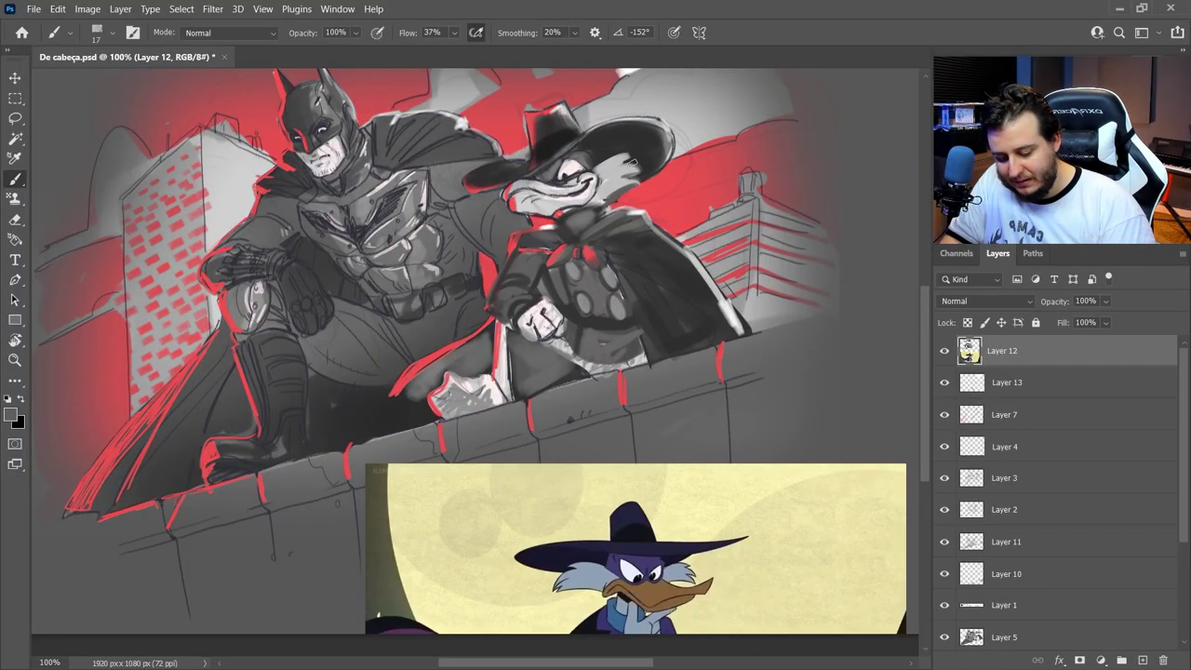
right_click(549, 191)
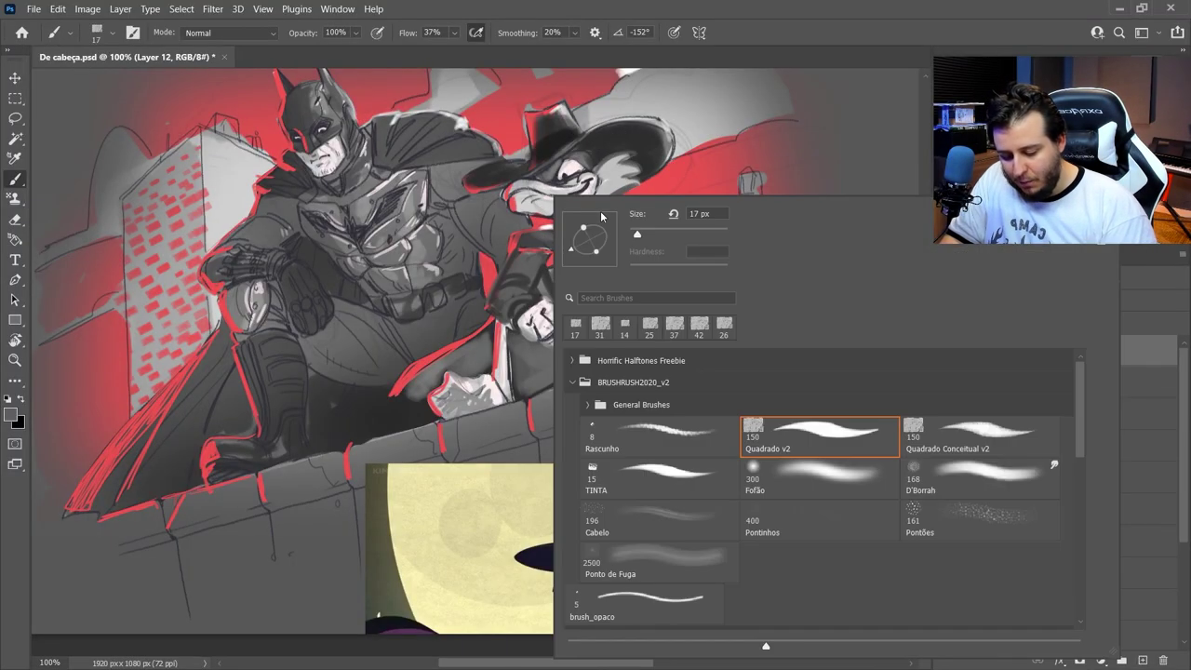
double_click(1048, 452)
alt+click(526, 207)
drag(517, 198, 581, 186)
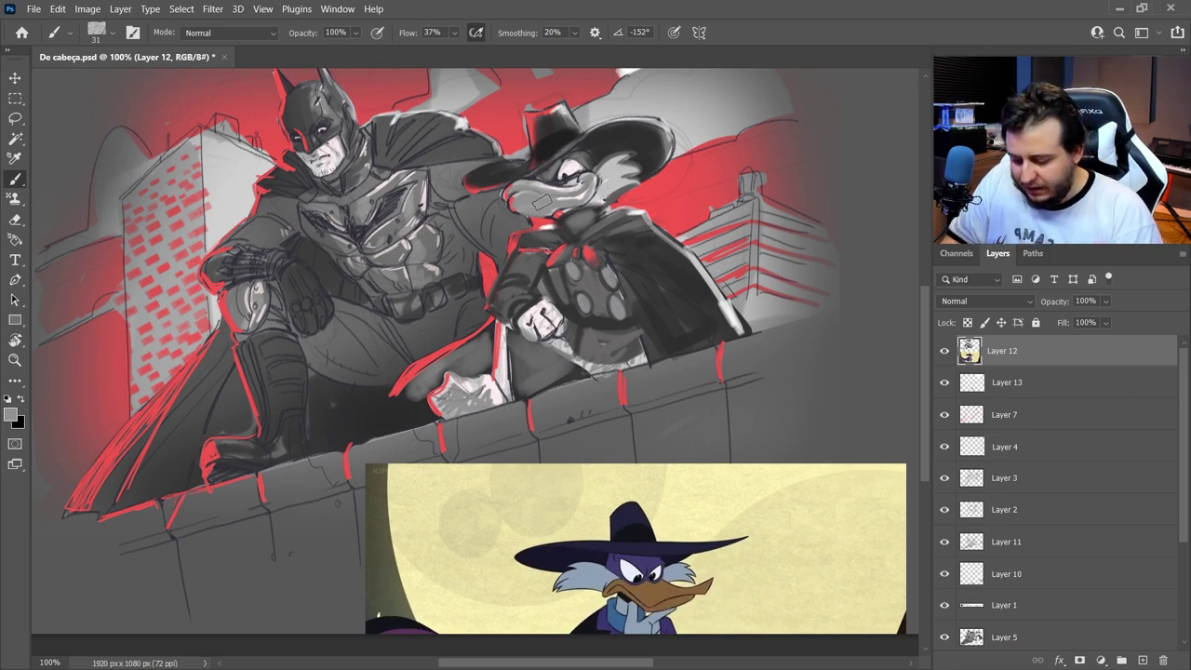
alt+click(595, 179)
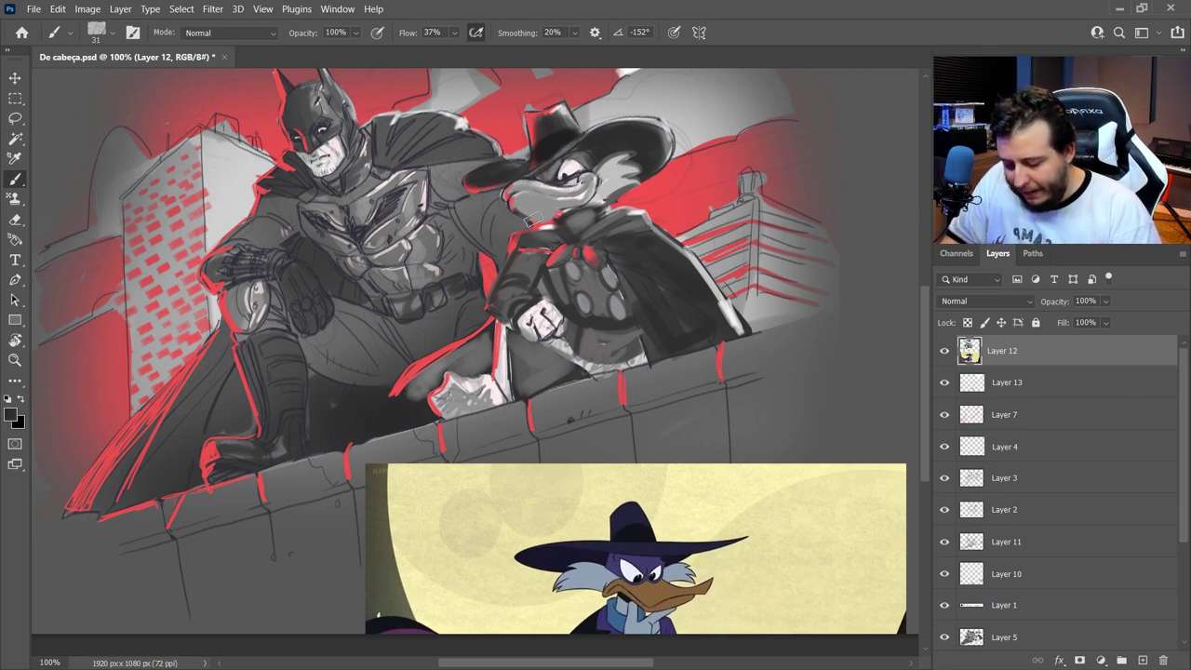
mouse_move(535, 223)
mouse_down()
mouse_move(563, 215)
mouse_move(518, 216)
mouse_move(505, 200)
mouse_move(583, 187)
mouse_up()
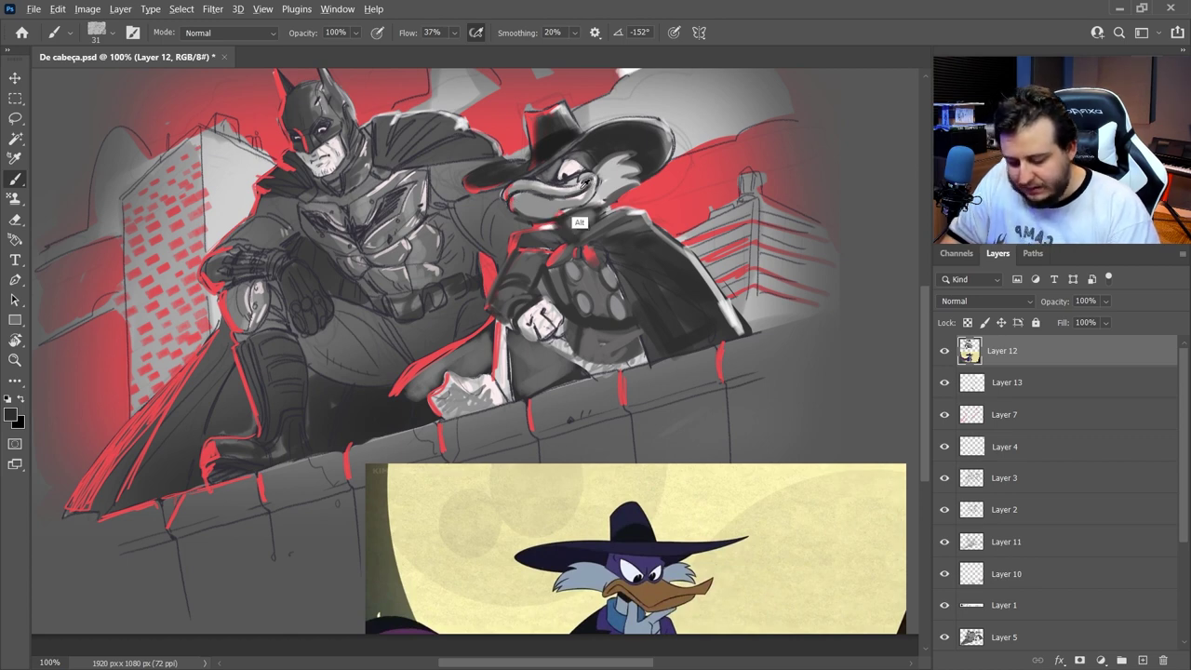
Step: Repaint Darkwing Duck's eye in sampled near-white with a dark pupil, reducing the brush to 15 px
alt+click(589, 199)
alt+click(563, 222)
right_click(581, 207)
click(666, 244)
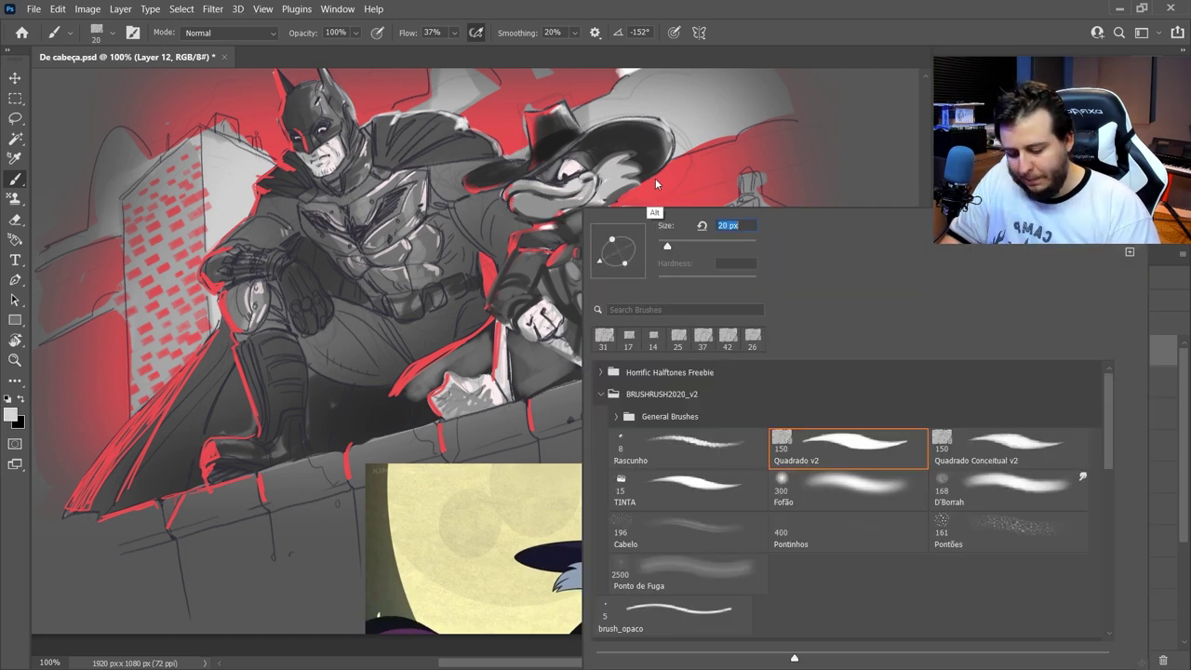
alt+click(639, 143)
drag(592, 171, 563, 181)
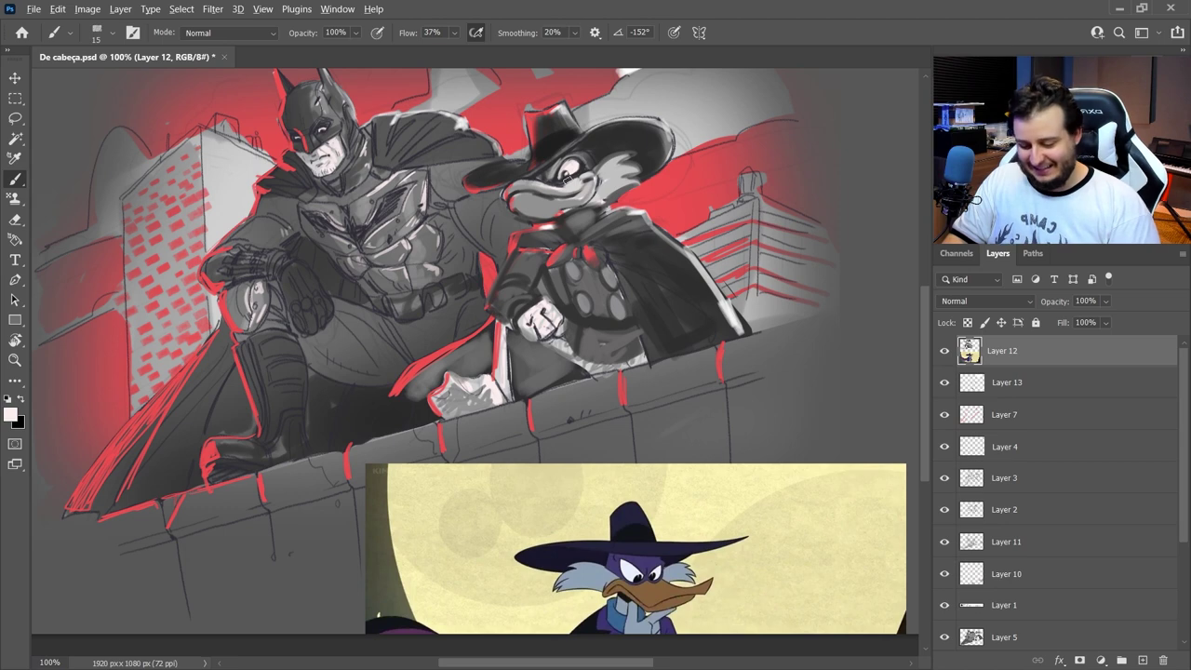
key(x)
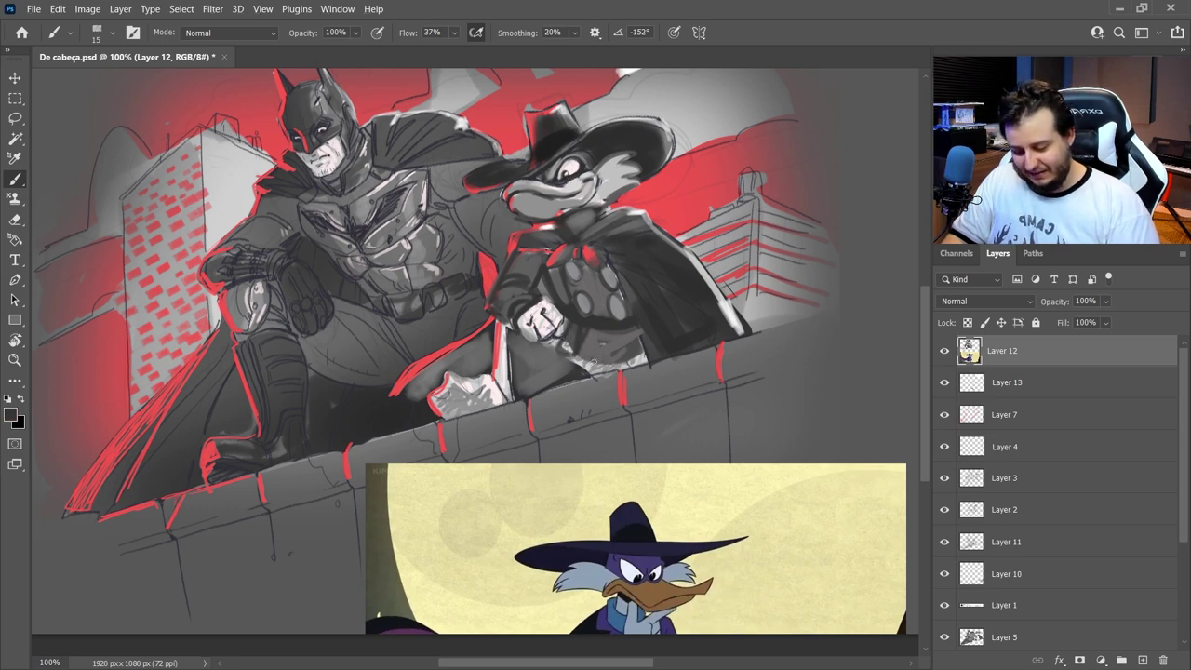
Step: Darken the lower edge of Darkwing Duck's jacket and tone the white strip along his leg with sampled grey
mouse_move(569, 365)
mouse_down()
mouse_move(634, 356)
mouse_move(534, 374)
mouse_move(559, 357)
mouse_up()
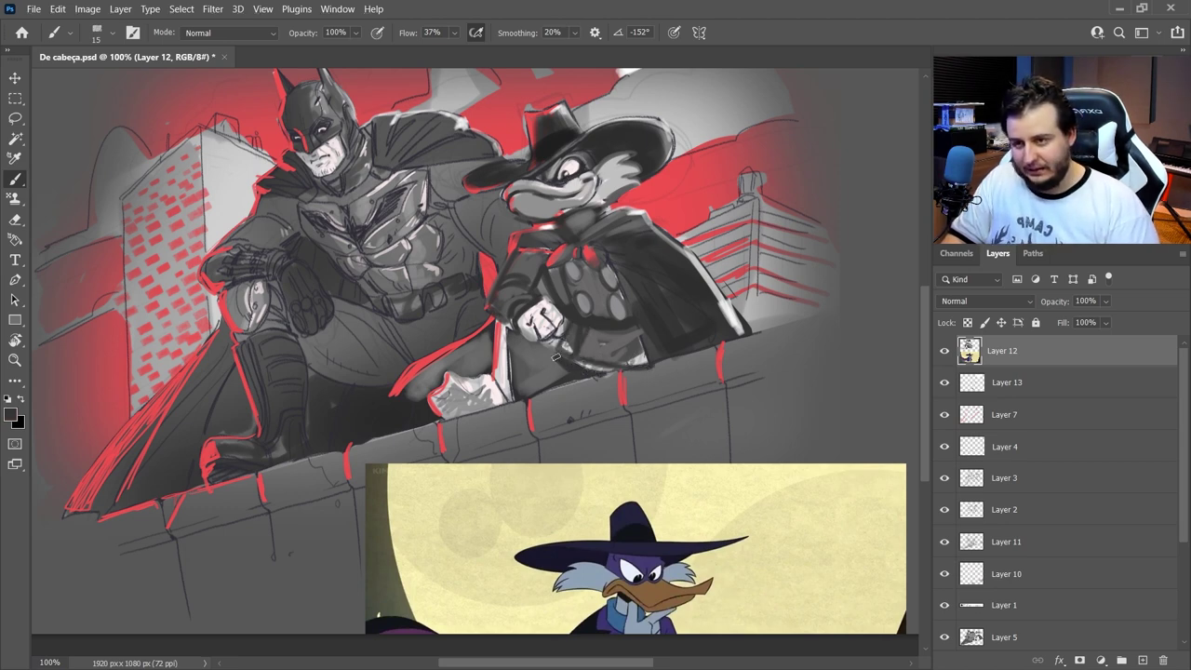
alt+click(502, 354)
drag(494, 375, 507, 357)
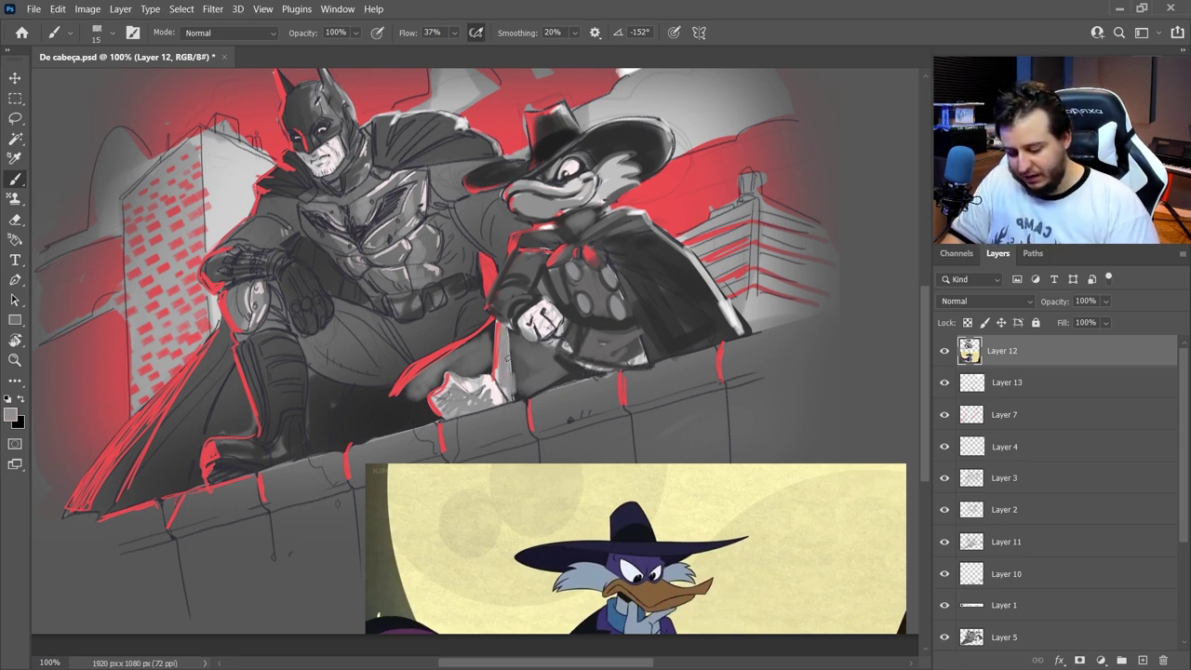
Step: Paint Darkwing Duck's webbed foot with sampled light and mid greys, covering its rough sketch lines
alt+click(457, 375)
drag(457, 391, 486, 376)
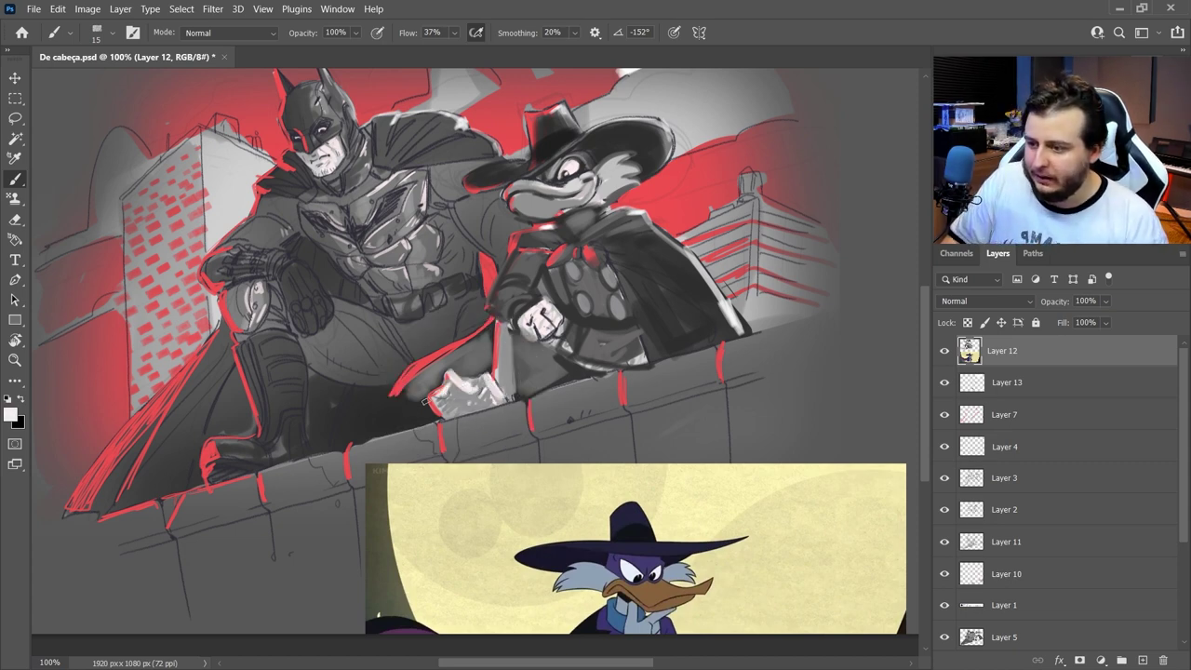
alt+click(452, 428)
mouse_move(445, 389)
mouse_down()
mouse_move(466, 390)
mouse_move(456, 372)
mouse_up()
alt+click(489, 377)
alt+click(485, 370)
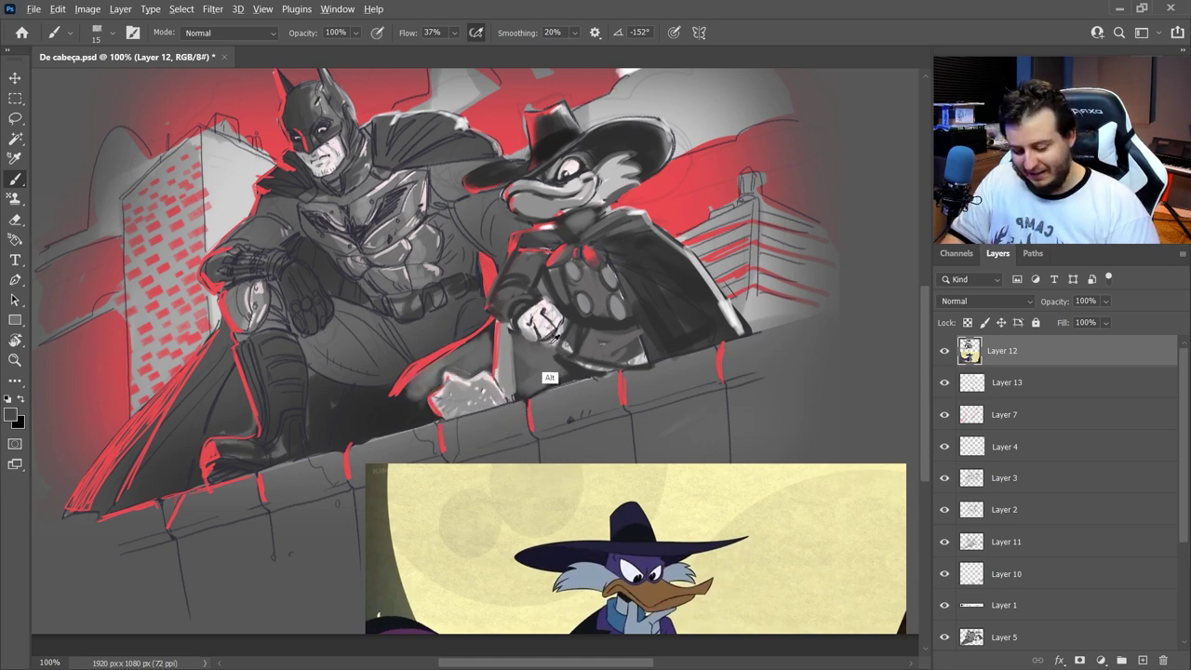
Step: Fill Darkwing Duck's jacket hem in mid grey and darken the cape's inner edge and the contour of his leg
alt+click(549, 377)
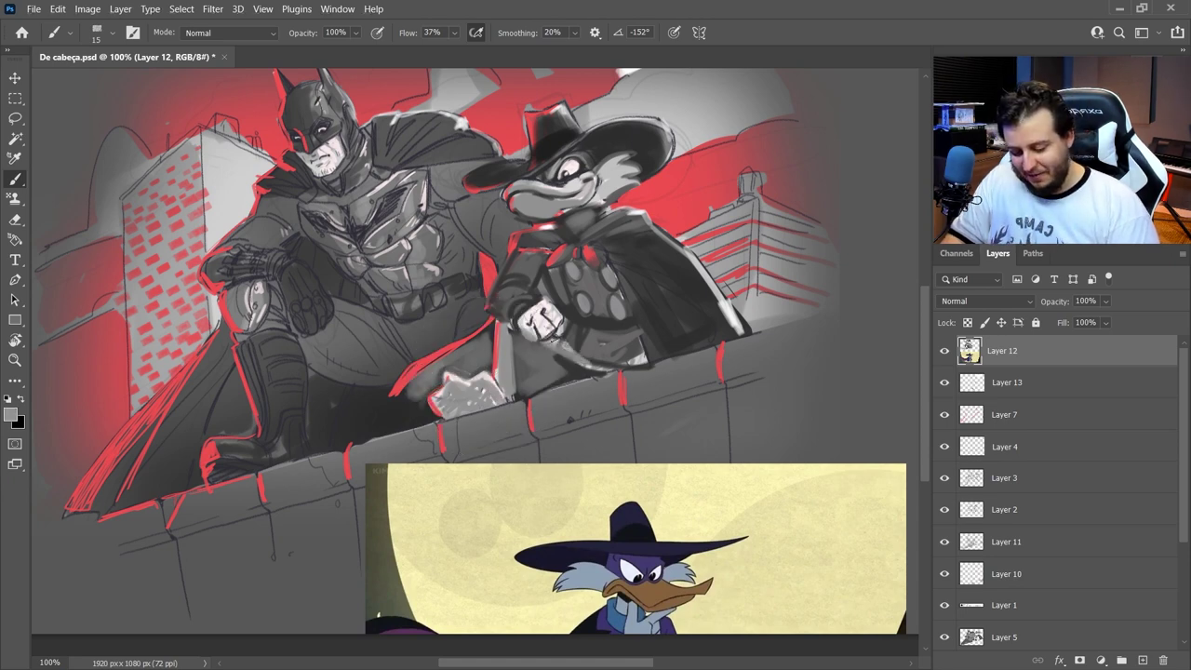
alt+click(635, 349)
drag(622, 270, 651, 356)
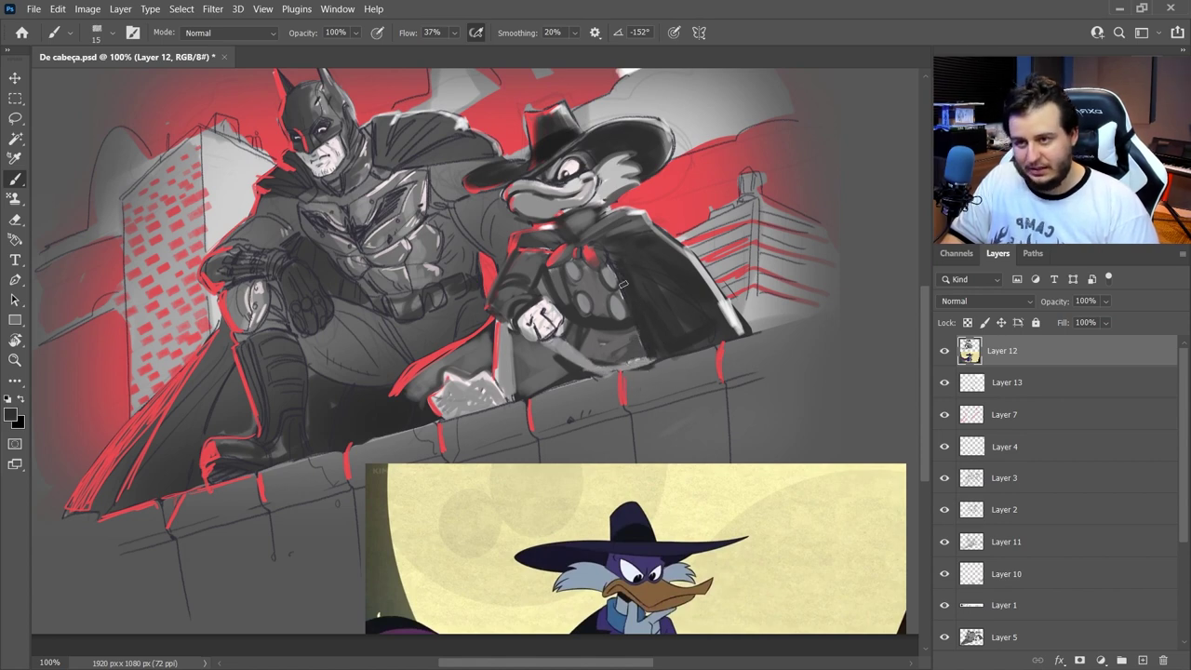
mouse_move(467, 393)
mouse_down()
mouse_move(395, 392)
mouse_move(496, 320)
mouse_up()
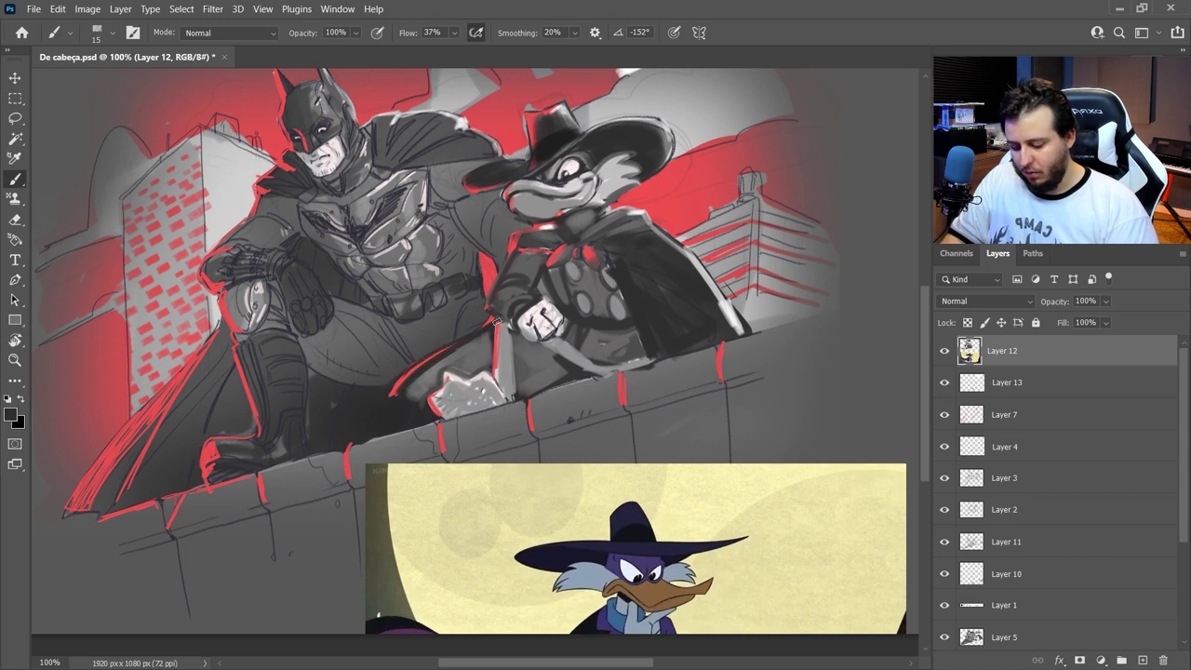
alt+click(497, 191)
alt+click(472, 194)
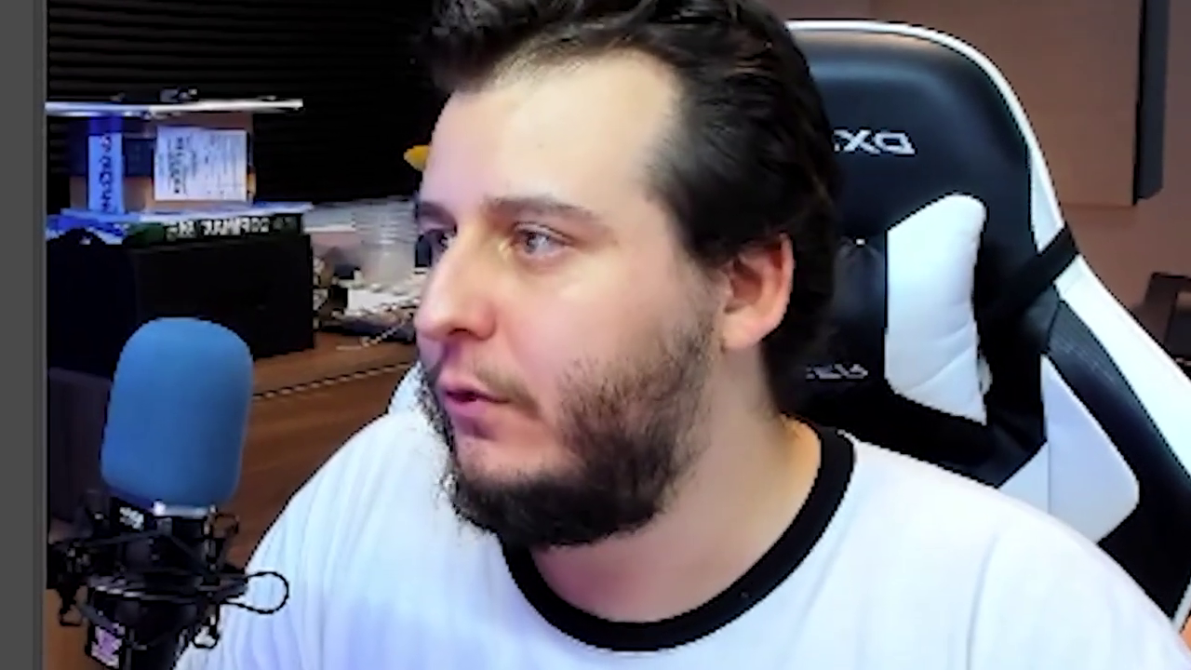
Step: Refine the edge of Batman's mask around the eye and cheek with sampled dark greys at 200% zoom
key(z)
click(221, 177)
alt+click(496, 414)
drag(496, 413, 503, 412)
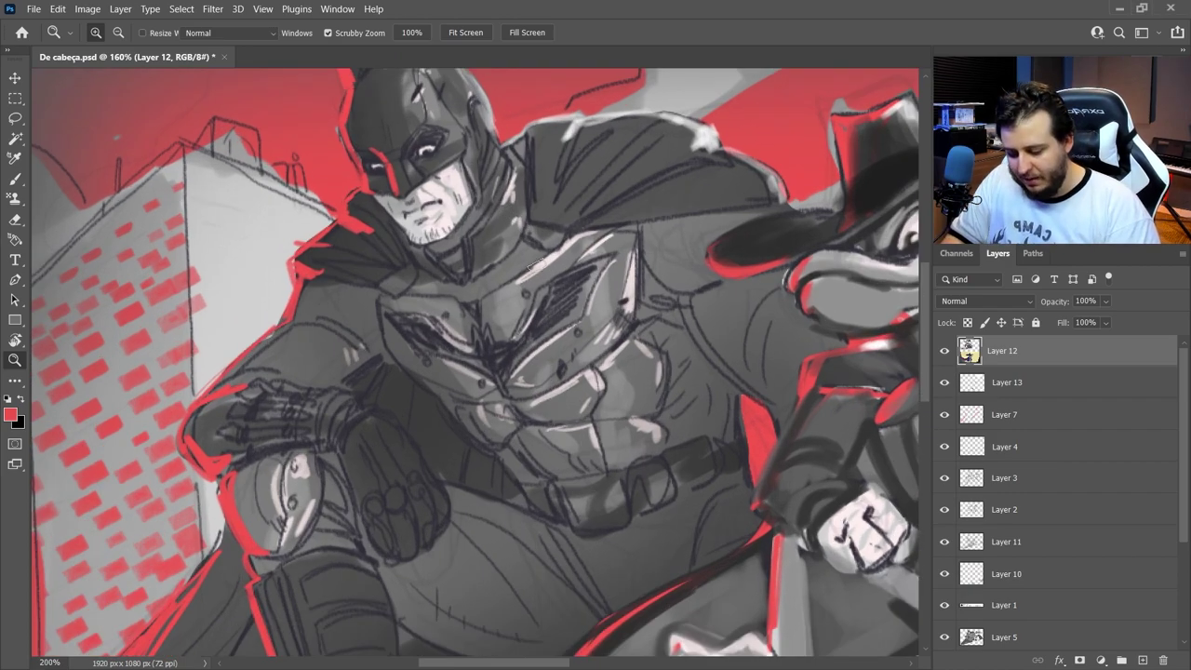
alt+click(545, 353)
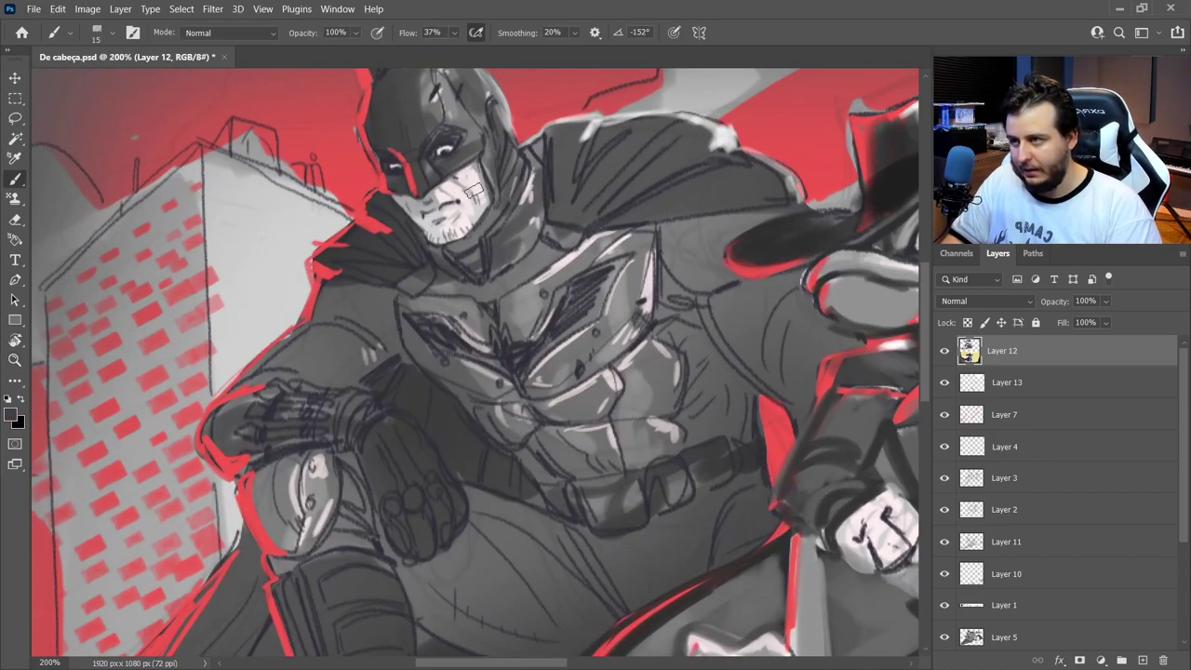
alt+click(445, 138)
mouse_move(453, 164)
mouse_down()
mouse_move(464, 172)
mouse_move(432, 155)
mouse_up()
alt+click(441, 140)
alt+click(448, 140)
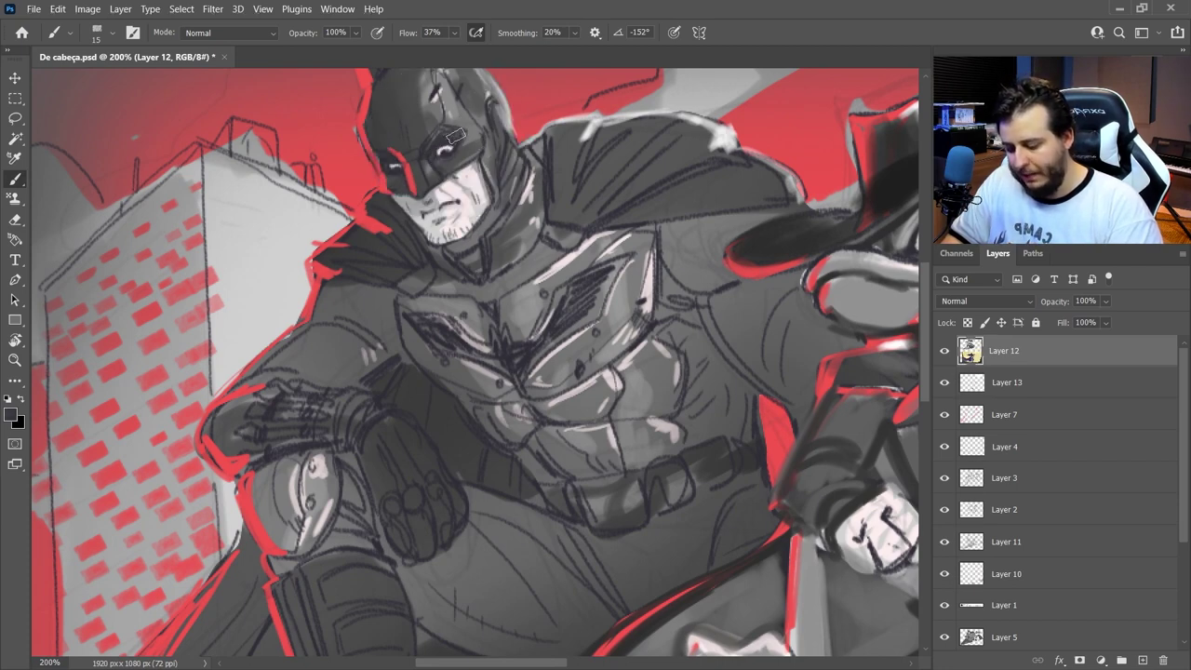
Step: Paint the shadow under Batman's chin and smooth the neck of his cowl with sampled greys
mouse_move(488, 235)
mouse_down()
mouse_move(524, 130)
mouse_move(497, 238)
mouse_move(530, 149)
mouse_move(478, 298)
mouse_move(465, 244)
mouse_move(441, 263)
mouse_move(467, 273)
mouse_up()
alt+click(520, 269)
alt+click(421, 257)
Step: Fill the lower part of Batman's chest bat emblem in near-black and clean up its centre with sampled grey
alt+click(519, 346)
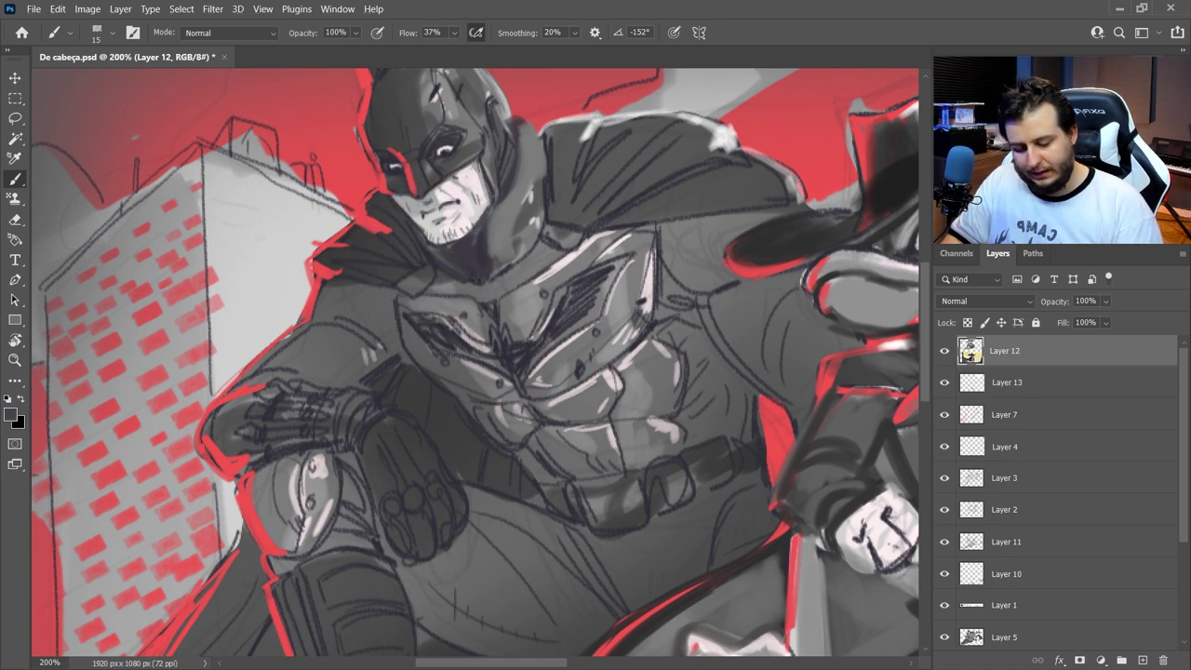
mouse_move(448, 343)
mouse_down()
mouse_move(514, 351)
mouse_move(500, 349)
mouse_move(539, 339)
mouse_move(521, 363)
mouse_up()
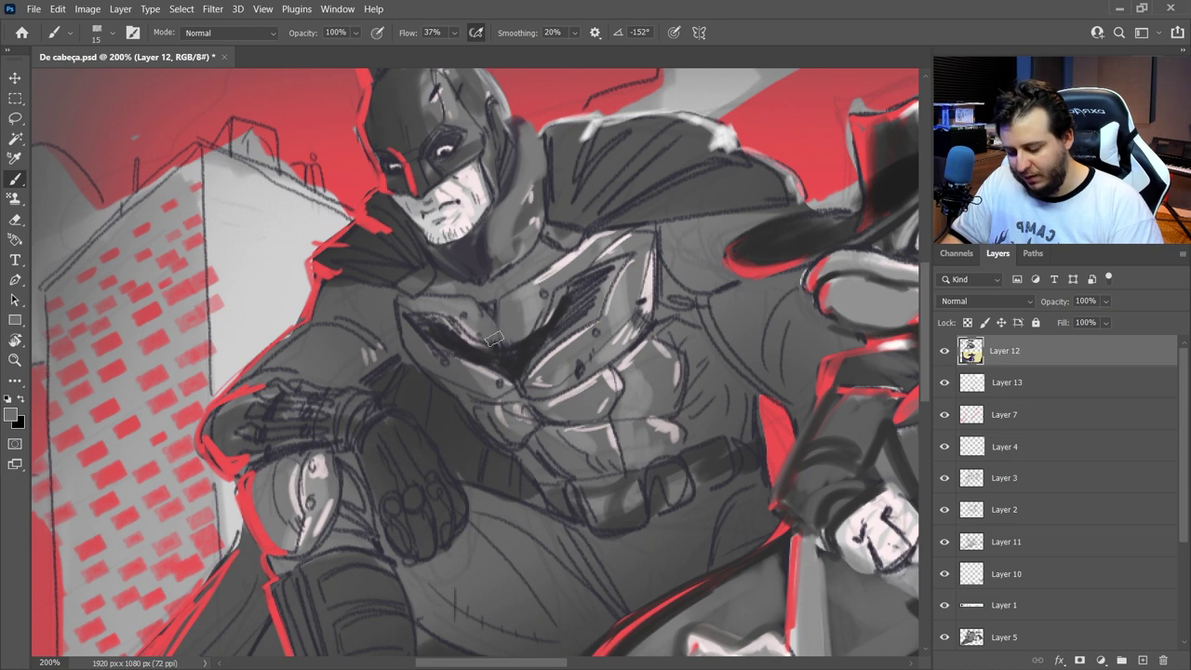
alt+click(491, 343)
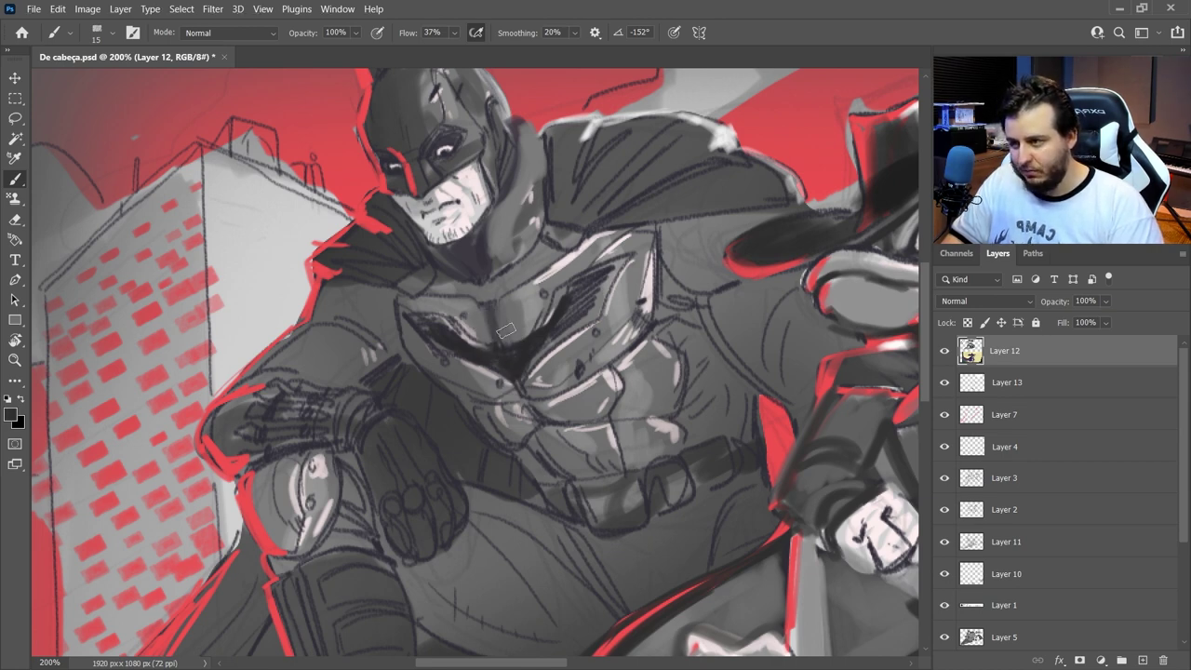
Step: Paint dark folds on Batman's neck and collar, adding lighter grey strokes between them
mouse_move(526, 281)
mouse_down()
mouse_move(497, 291)
mouse_move(504, 189)
mouse_move(455, 266)
mouse_move(458, 288)
mouse_move(438, 284)
mouse_move(485, 292)
mouse_move(550, 245)
mouse_move(520, 273)
mouse_up()
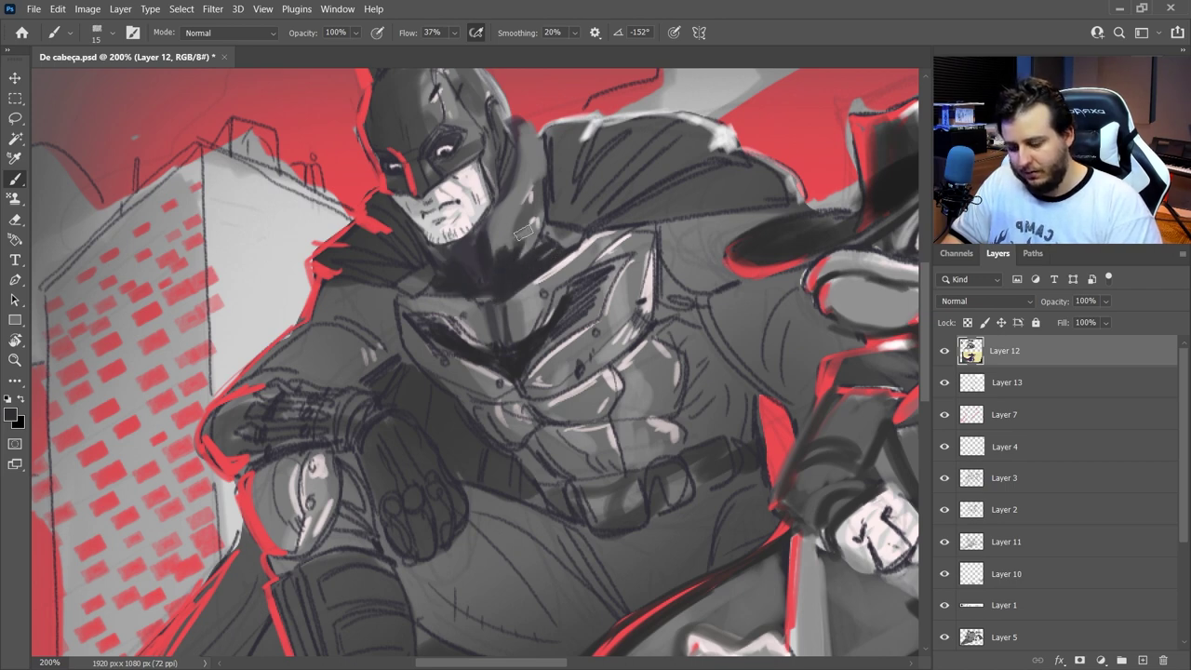
mouse_move(524, 232)
mouse_down()
mouse_move(526, 141)
mouse_move(495, 268)
mouse_move(513, 122)
mouse_move(500, 171)
mouse_up()
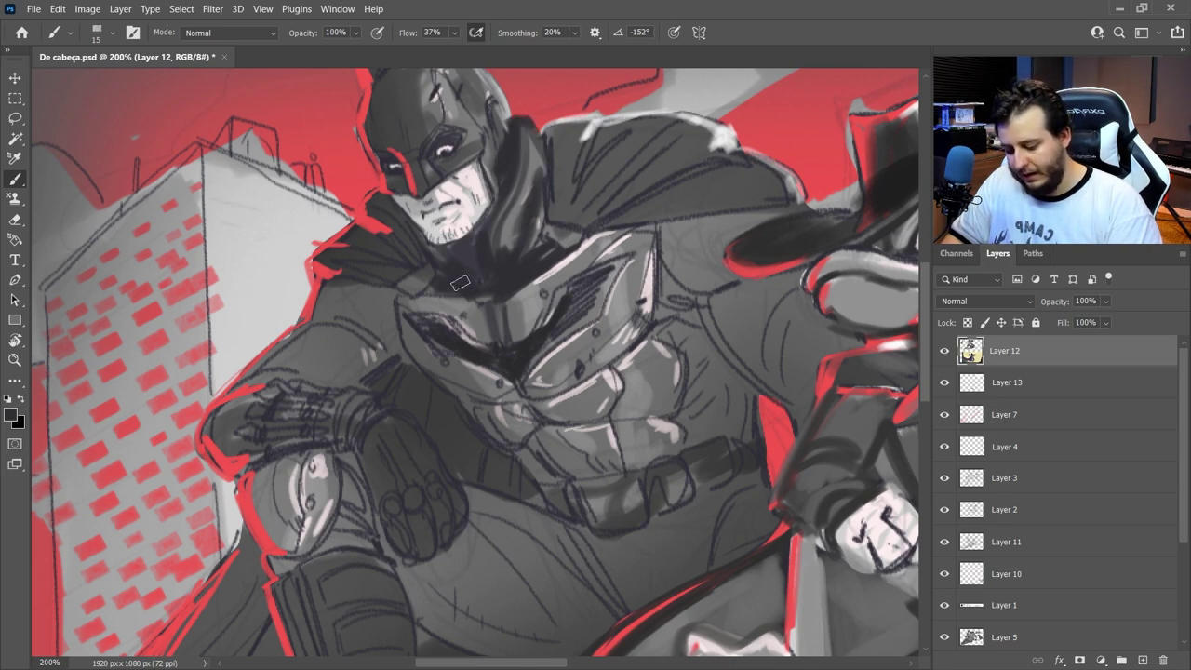
mouse_move(501, 272)
alt+mouse_down()
mouse_move(505, 282)
mouse_move(538, 156)
mouse_move(526, 237)
mouse_move(541, 251)
alt+mouse_up()
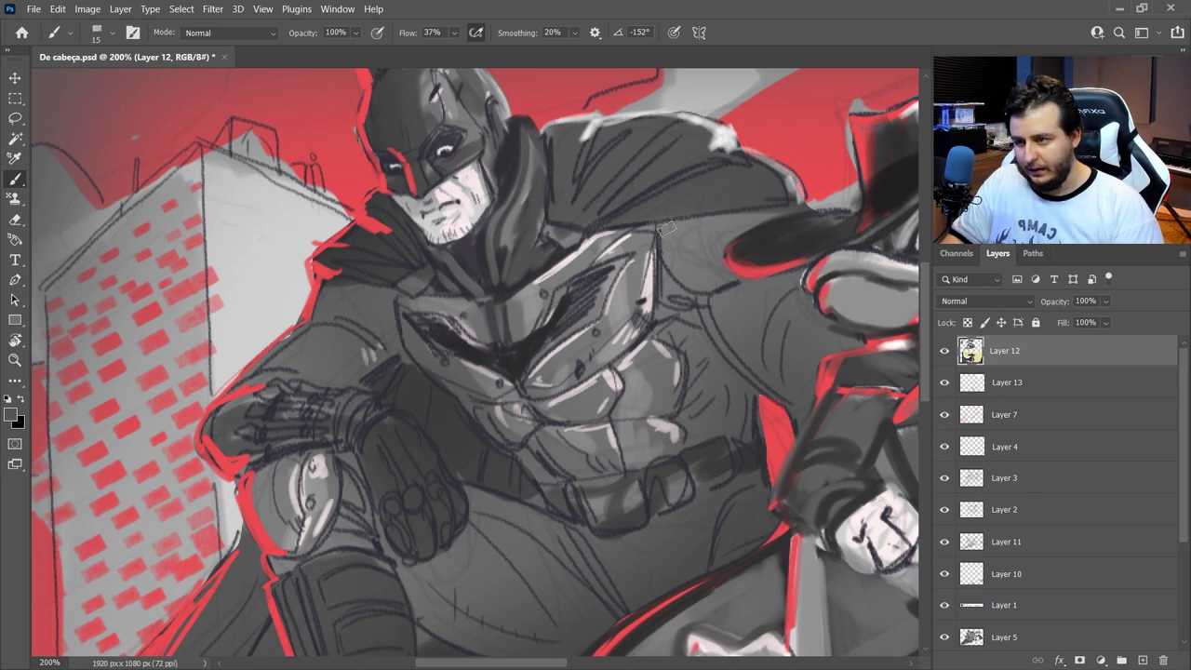
Step: Repaint the left wing of Batman's chest emblem and the armour plate around it with sampled dark and mid greys
drag(658, 332, 673, 308)
alt+click(506, 302)
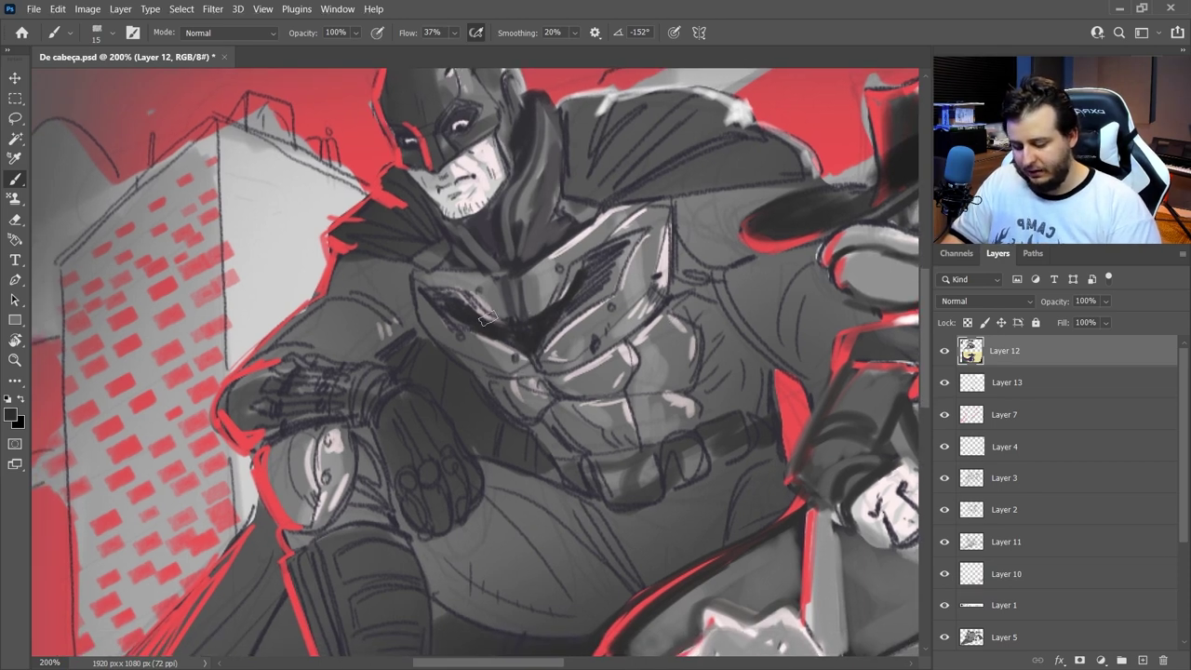
alt+click(490, 296)
alt+click(485, 327)
mouse_move(453, 295)
mouse_down()
mouse_move(485, 328)
mouse_move(465, 283)
mouse_move(423, 313)
mouse_move(436, 287)
mouse_move(456, 282)
mouse_move(424, 319)
mouse_move(455, 280)
mouse_move(441, 316)
mouse_up()
alt+click(425, 313)
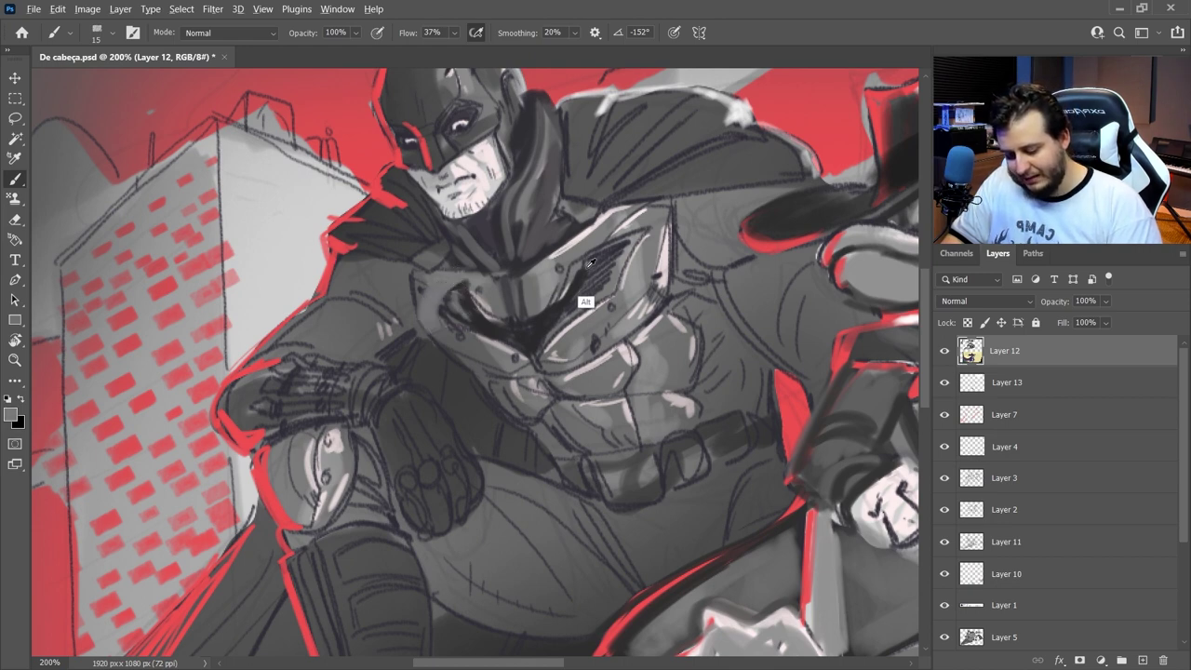
Step: Reshape the right wing of Batman's chest emblem in dark grey and smooth the surrounding chest plate with sampled greys
alt+click(584, 310)
mouse_move(590, 282)
mouse_down()
mouse_move(597, 251)
mouse_move(652, 250)
mouse_move(616, 254)
mouse_move(637, 236)
mouse_move(593, 239)
mouse_move(652, 247)
mouse_move(639, 248)
mouse_move(655, 218)
mouse_move(613, 269)
mouse_move(587, 267)
mouse_move(623, 254)
mouse_move(649, 260)
mouse_move(618, 271)
mouse_move(599, 321)
mouse_move(558, 341)
mouse_move(549, 330)
mouse_move(538, 364)
mouse_move(600, 318)
mouse_move(485, 343)
mouse_up()
alt+click(636, 270)
alt+click(649, 224)
alt+click(608, 309)
alt+click(628, 320)
mouse_move(446, 300)
mouse_down()
mouse_move(482, 329)
mouse_move(464, 337)
mouse_move(503, 354)
mouse_up()
alt+click(461, 341)
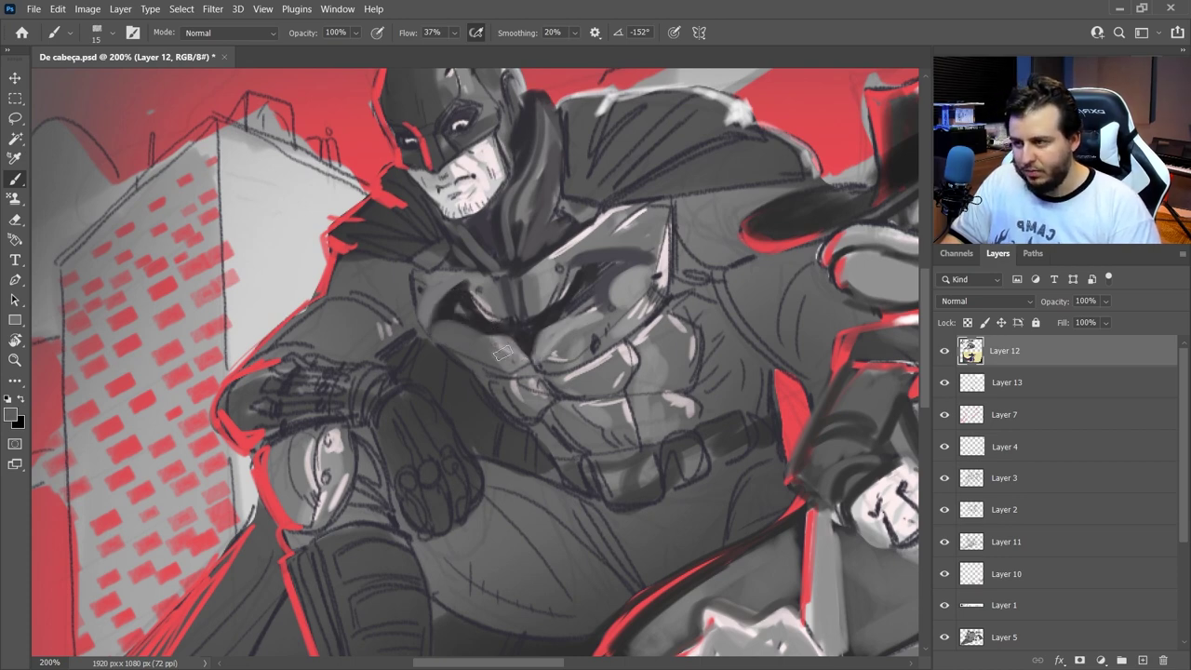
Step: Paint dark shading along the outer and lower edges of Batman's chest plate with sampled dark grey
alt+click(609, 304)
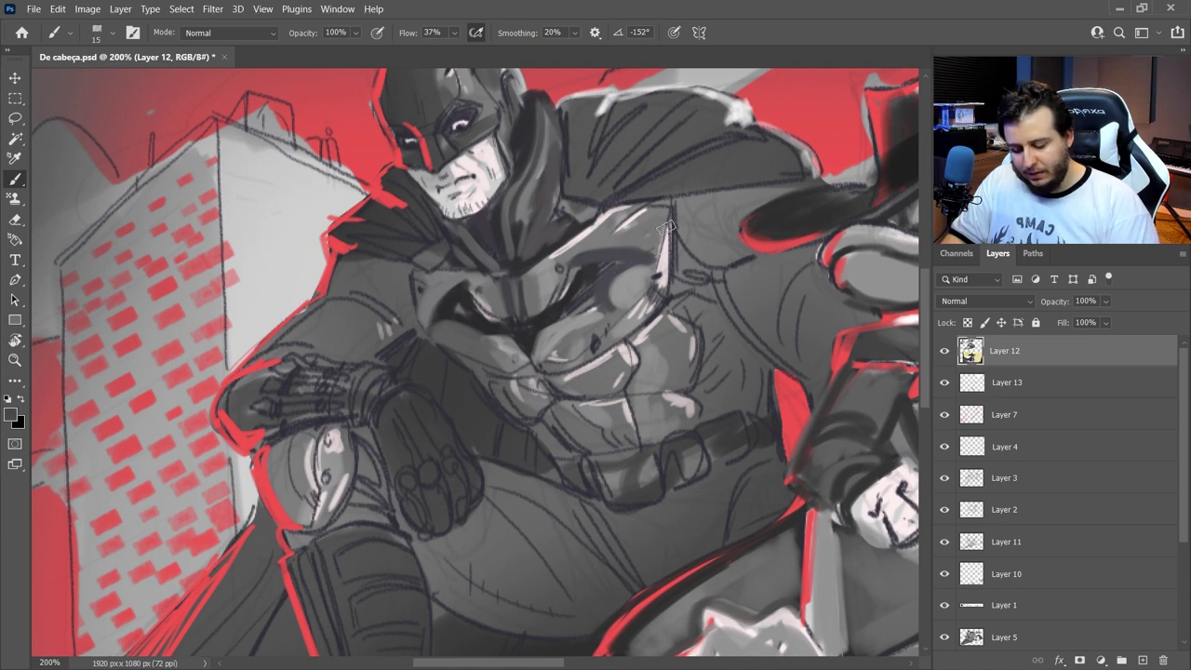
mouse_move(665, 231)
mouse_down()
mouse_move(629, 321)
mouse_move(569, 365)
mouse_up()
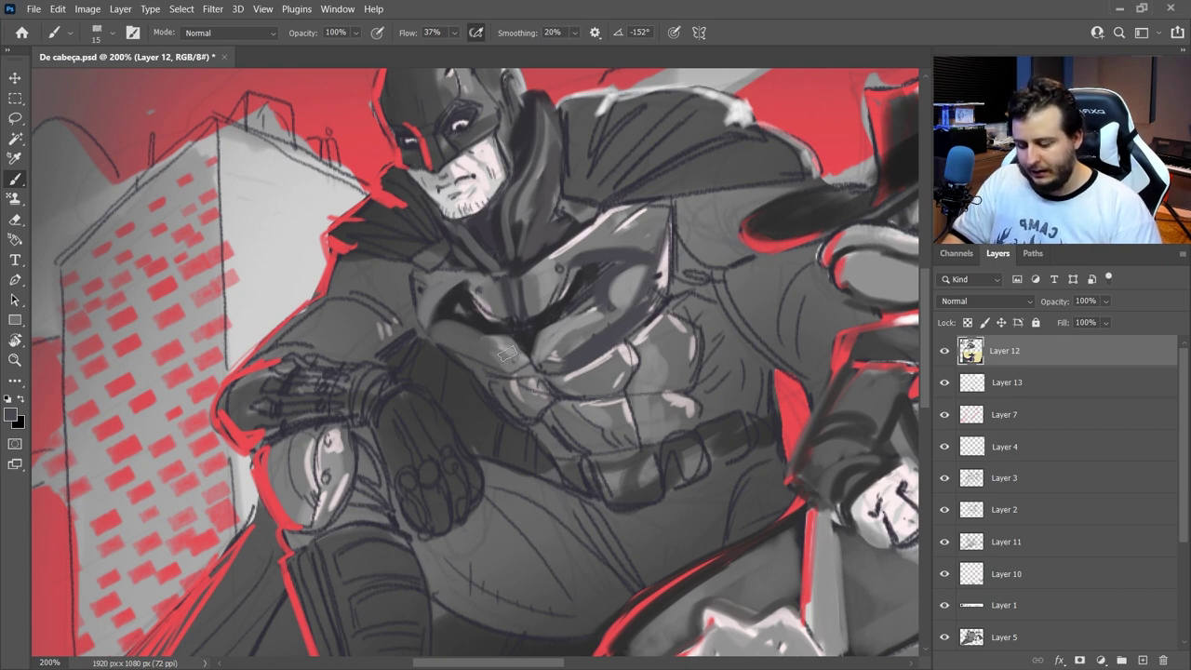
mouse_move(507, 353)
mouse_down()
mouse_move(477, 373)
mouse_move(480, 363)
mouse_move(441, 348)
mouse_up()
mouse_move(546, 364)
mouse_down()
mouse_move(633, 327)
mouse_move(566, 356)
mouse_move(566, 337)
mouse_move(491, 380)
mouse_move(535, 355)
mouse_move(610, 362)
mouse_move(659, 299)
mouse_move(615, 357)
mouse_move(523, 354)
mouse_move(487, 384)
mouse_move(439, 340)
mouse_up()
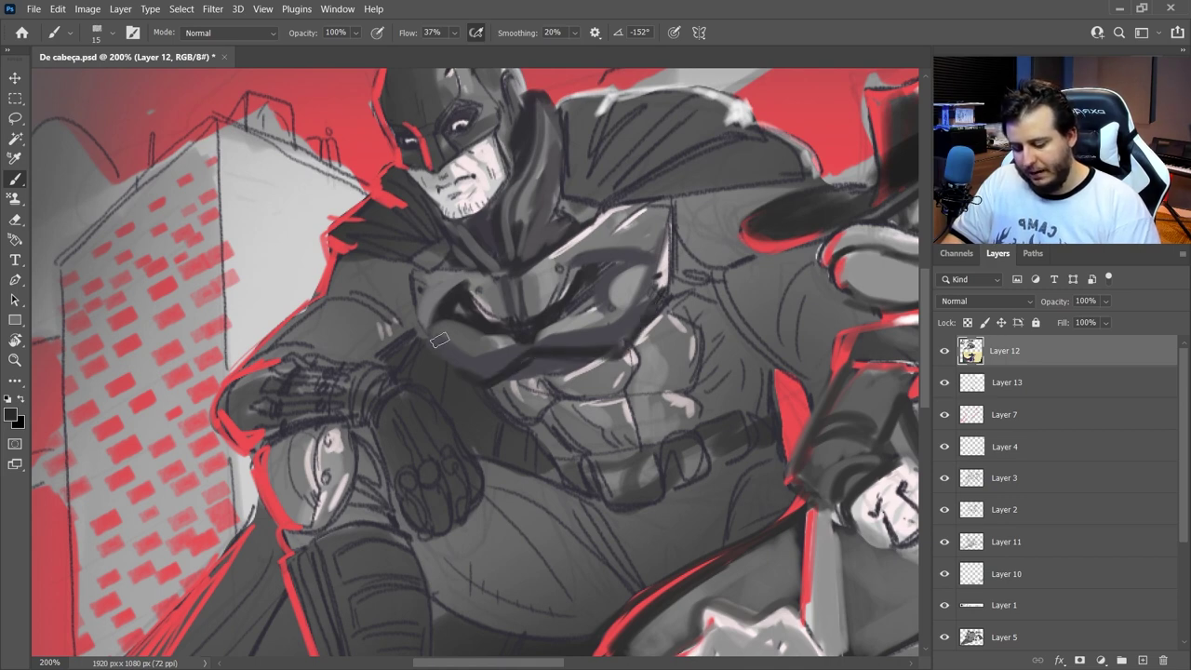
Step: Add soft light-grey highlights to the upper part of Batman's chest plate with a 32 px brush at 13% flow
alt+click(627, 287)
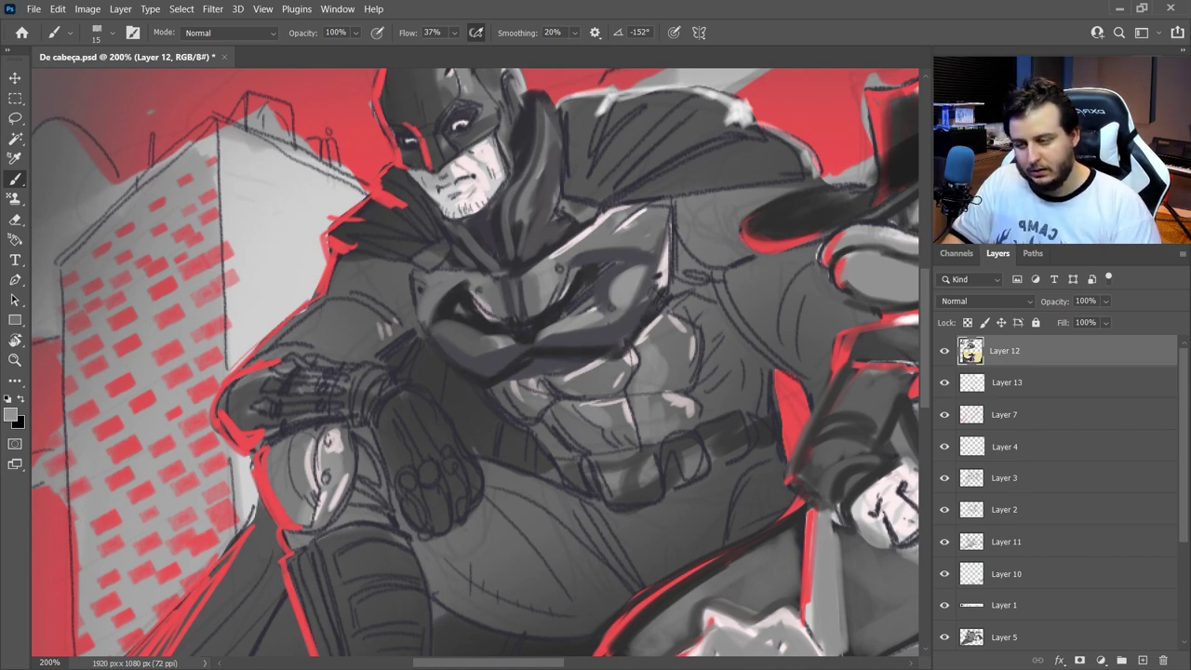
drag(460, 34, 439, 51)
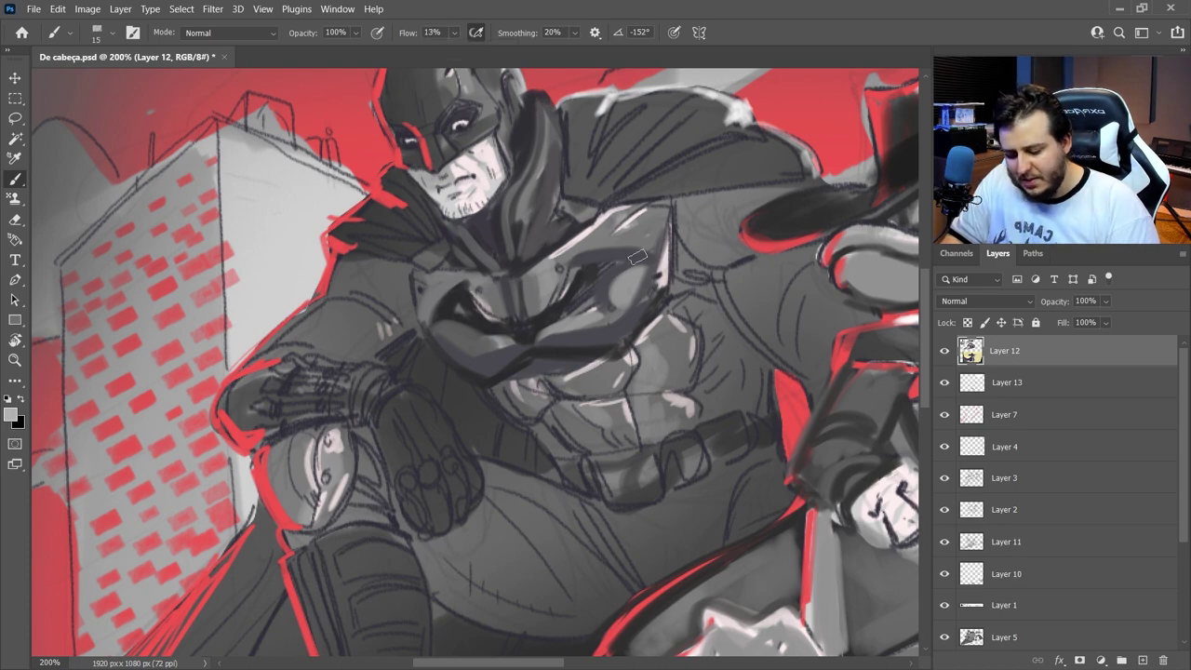
right_click(639, 221)
click(716, 244)
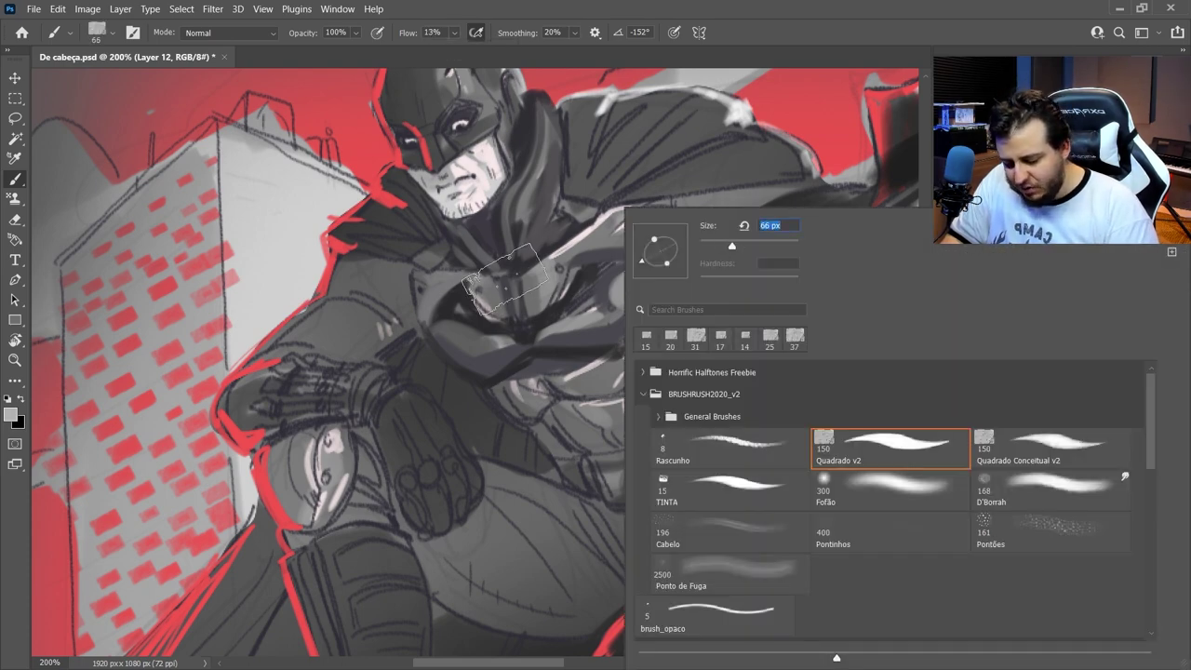
drag(718, 247, 715, 248)
drag(506, 277, 495, 298)
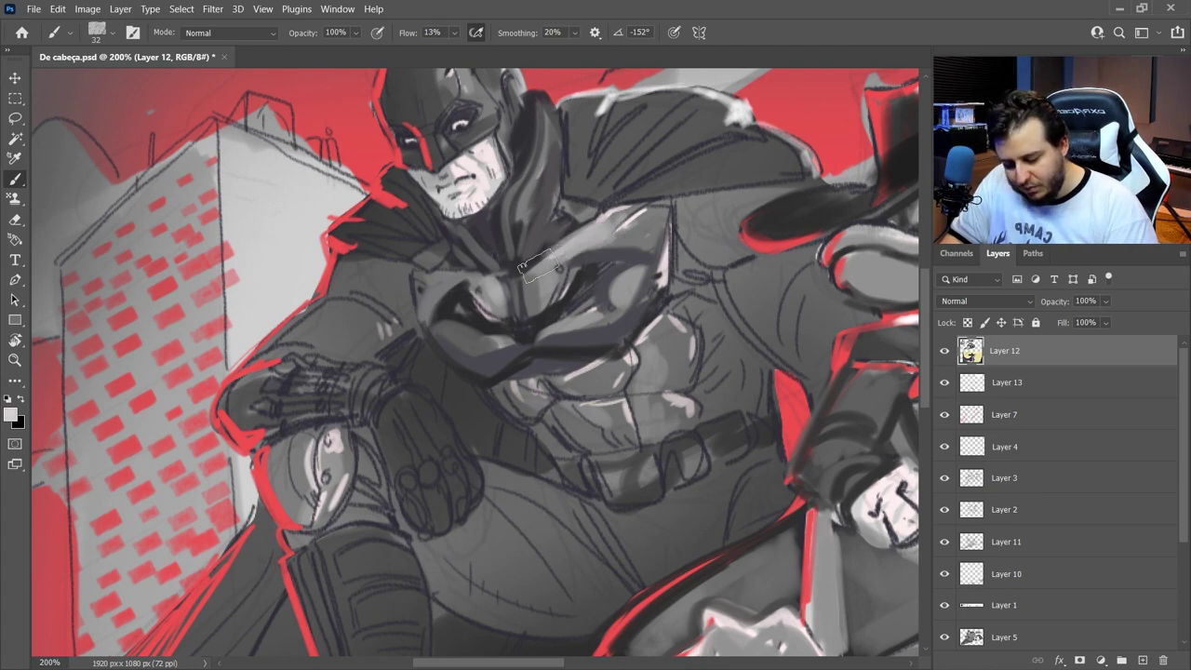
Step: Brighten the raised forms of Batman's chest plate with soft light grey and blend its centre with a sampled mid grey
mouse_move(538, 265)
mouse_down()
mouse_move(581, 233)
mouse_move(489, 262)
mouse_move(519, 323)
mouse_move(517, 264)
mouse_move(547, 369)
mouse_move(596, 327)
mouse_move(600, 314)
mouse_up()
drag(625, 279, 607, 321)
drag(455, 352, 495, 342)
alt+click(552, 265)
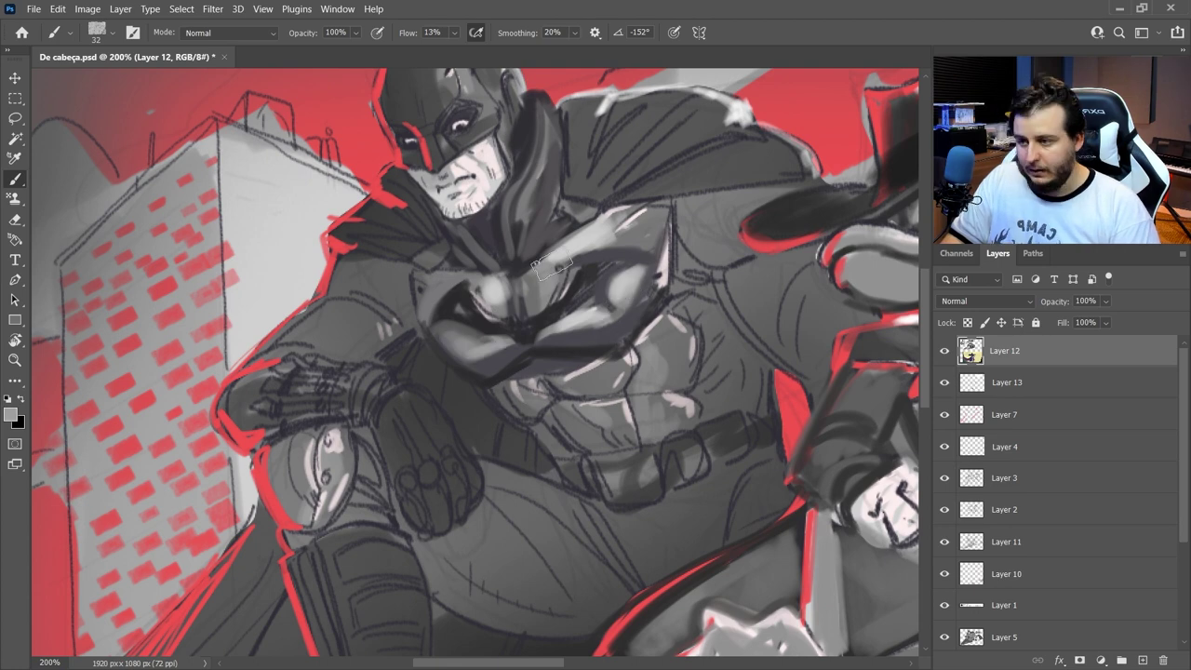
mouse_move(550, 266)
mouse_down()
mouse_move(556, 376)
mouse_move(525, 381)
mouse_move(605, 372)
mouse_move(596, 378)
mouse_move(613, 357)
mouse_move(570, 359)
mouse_up()
Step: Define the edges of Batman's abdominal plates in sampled dark grey with a 17 px brush at 38% flow
alt+click(598, 342)
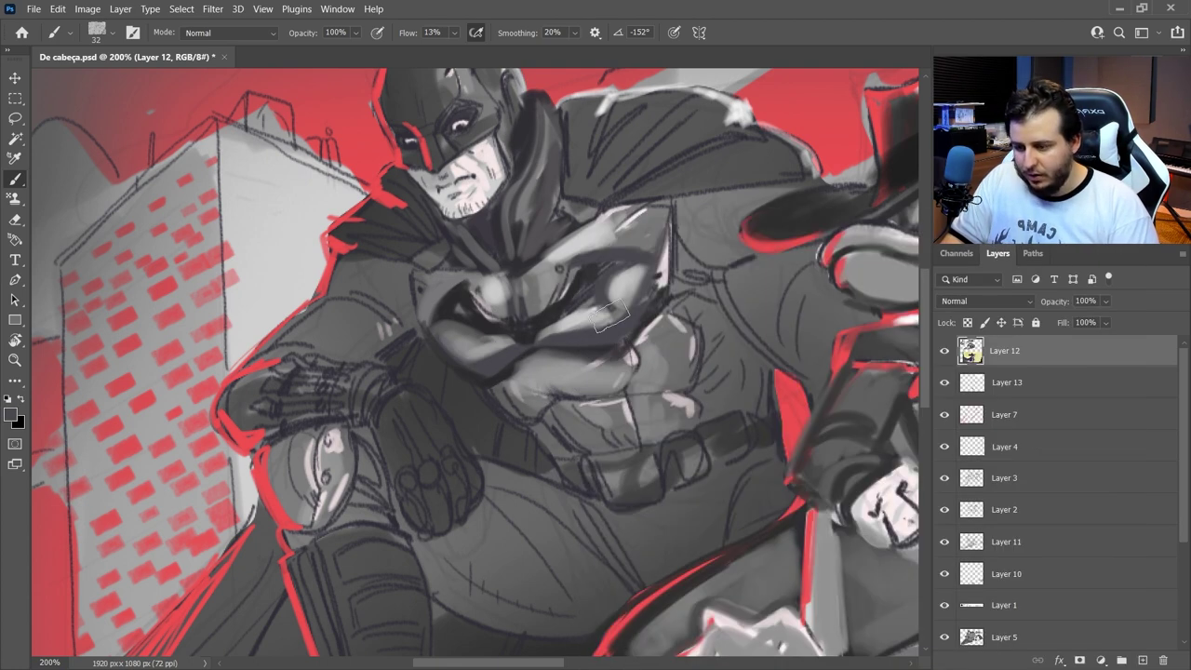
right_click(612, 317)
drag(454, 34, 477, 61)
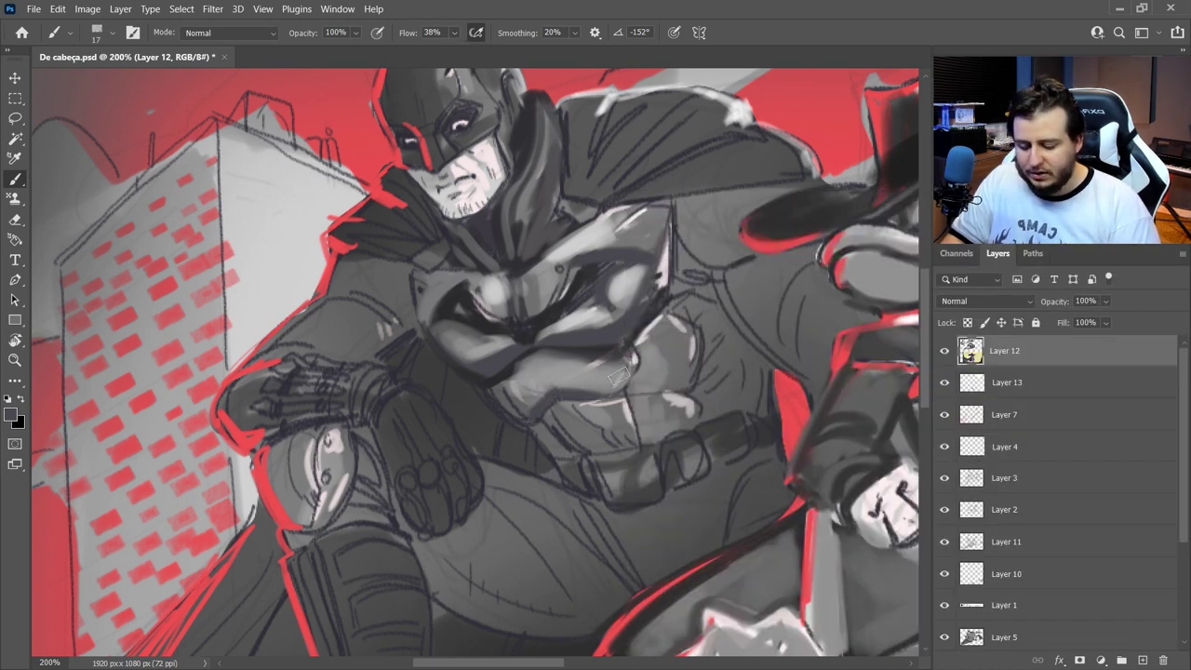
mouse_move(619, 382)
mouse_down()
mouse_move(637, 339)
mouse_move(670, 388)
mouse_move(695, 362)
mouse_move(694, 341)
mouse_up()
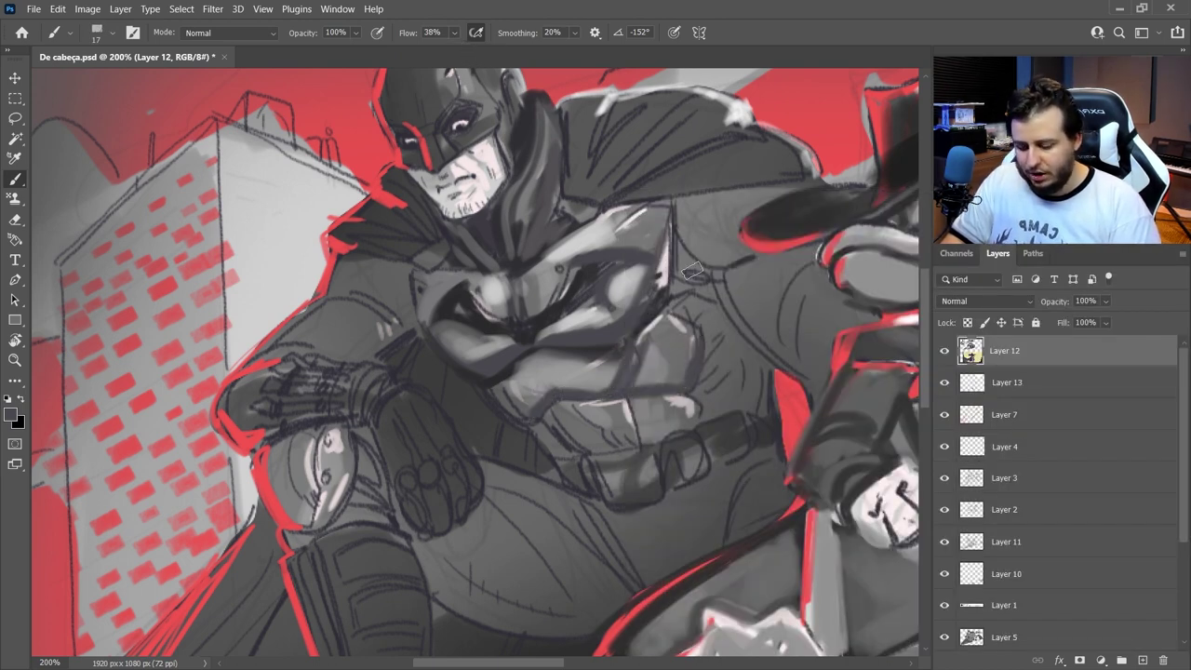
mouse_move(491, 386)
mouse_down()
mouse_move(533, 420)
mouse_move(503, 388)
mouse_move(496, 394)
mouse_move(520, 369)
mouse_move(598, 359)
mouse_up()
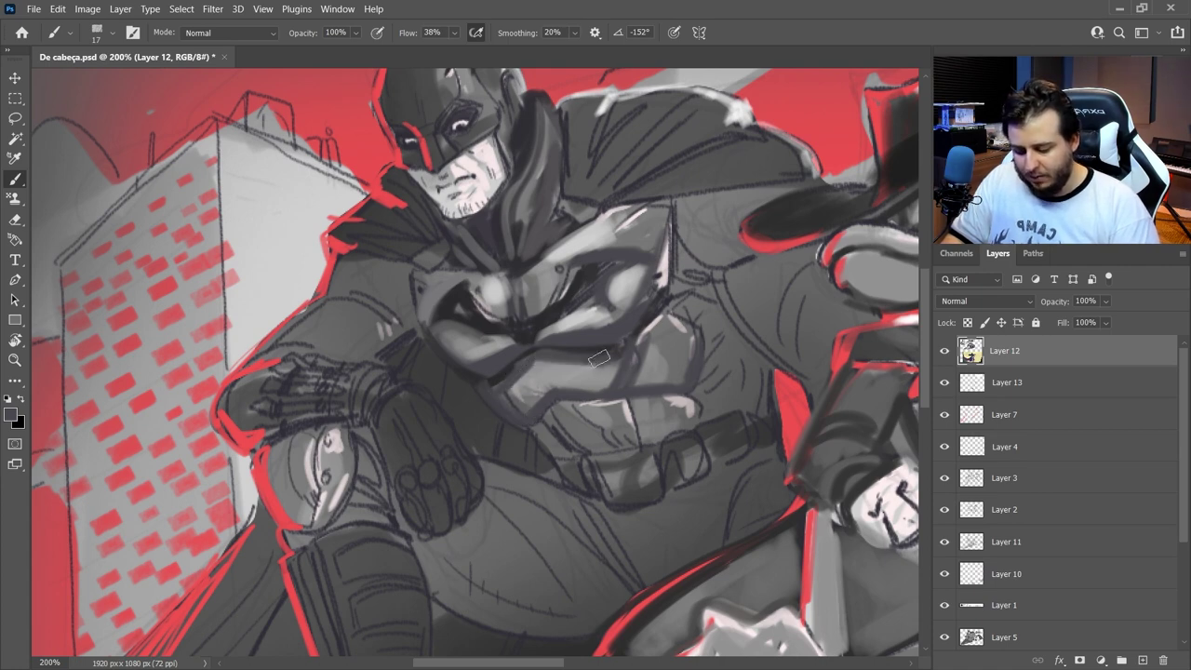
mouse_move(527, 389)
mouse_down()
mouse_move(651, 362)
mouse_move(610, 392)
mouse_up()
Step: Repaint Batman's abdominal plates with sampled mid and dark greys, covering the sketch lines and smoothing the highlights
alt+click(624, 396)
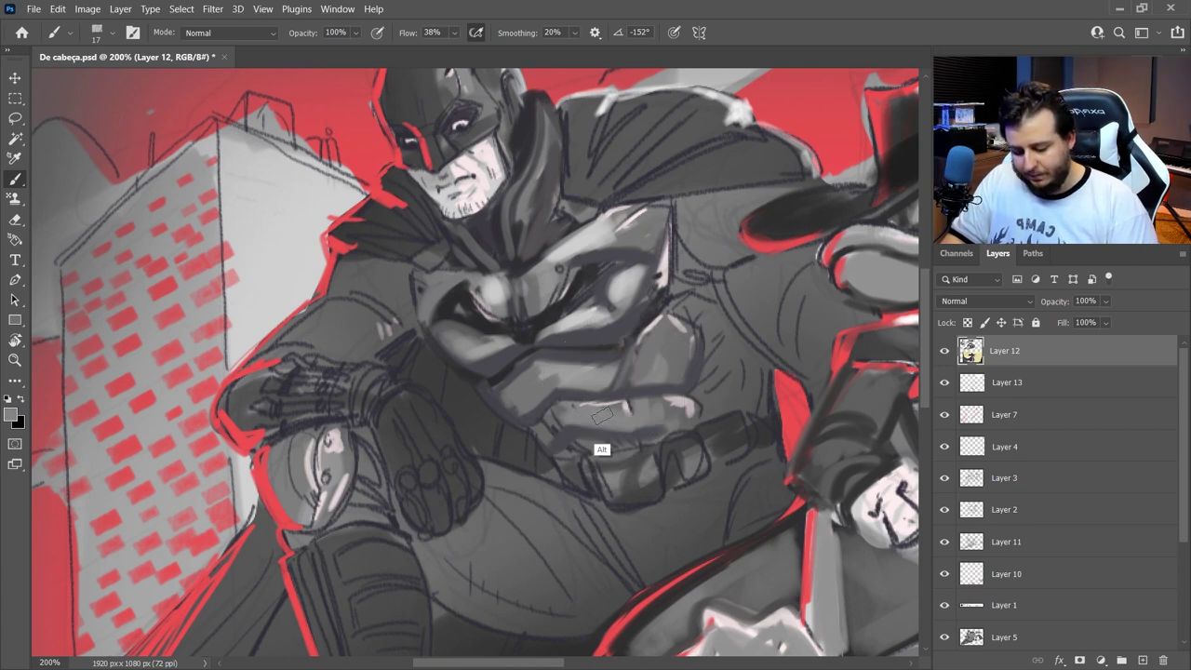
alt+click(537, 389)
mouse_move(552, 419)
mouse_down()
mouse_move(618, 428)
mouse_move(538, 426)
mouse_up()
alt+click(618, 406)
alt+click(644, 438)
mouse_move(632, 433)
mouse_down()
mouse_move(585, 437)
mouse_move(648, 437)
mouse_up()
alt+click(557, 313)
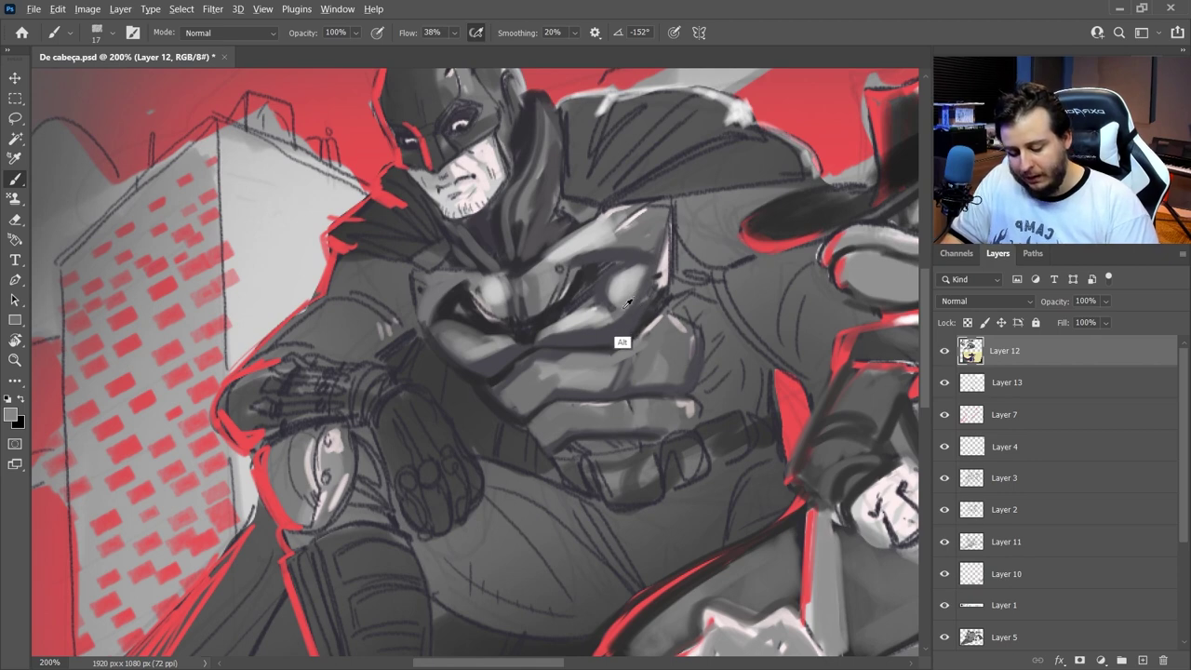
alt+click(643, 363)
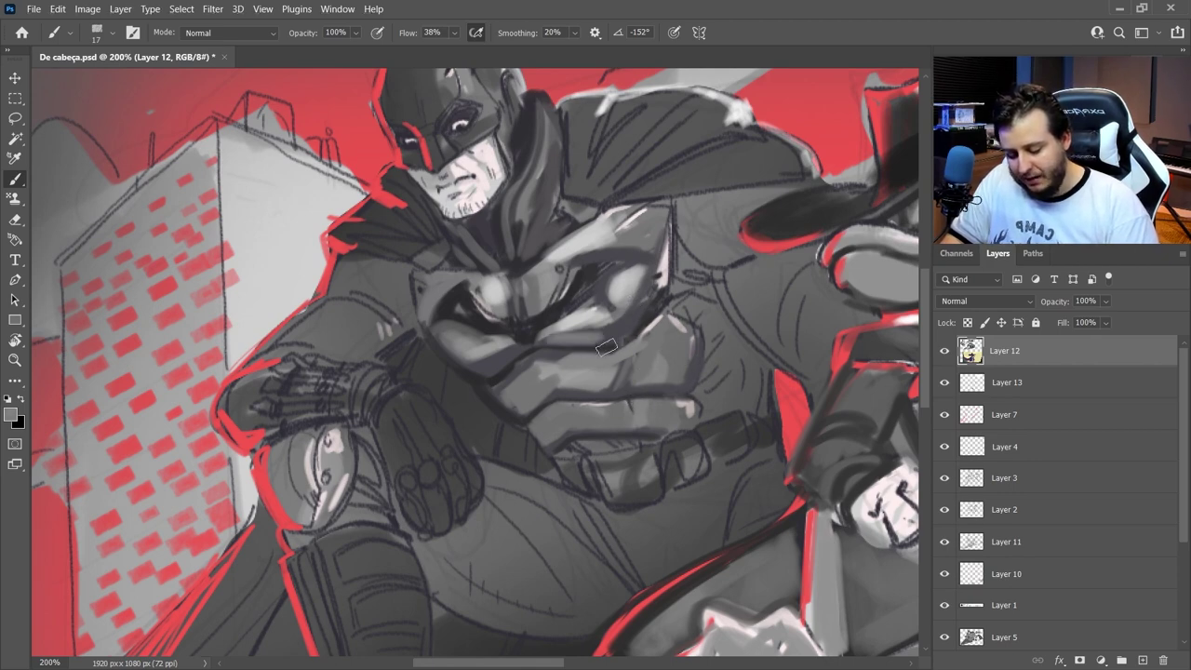
Step: Paint near-black shading over both of Batman's shoulders and in the gap between chest plate and arm
alt+click(644, 292)
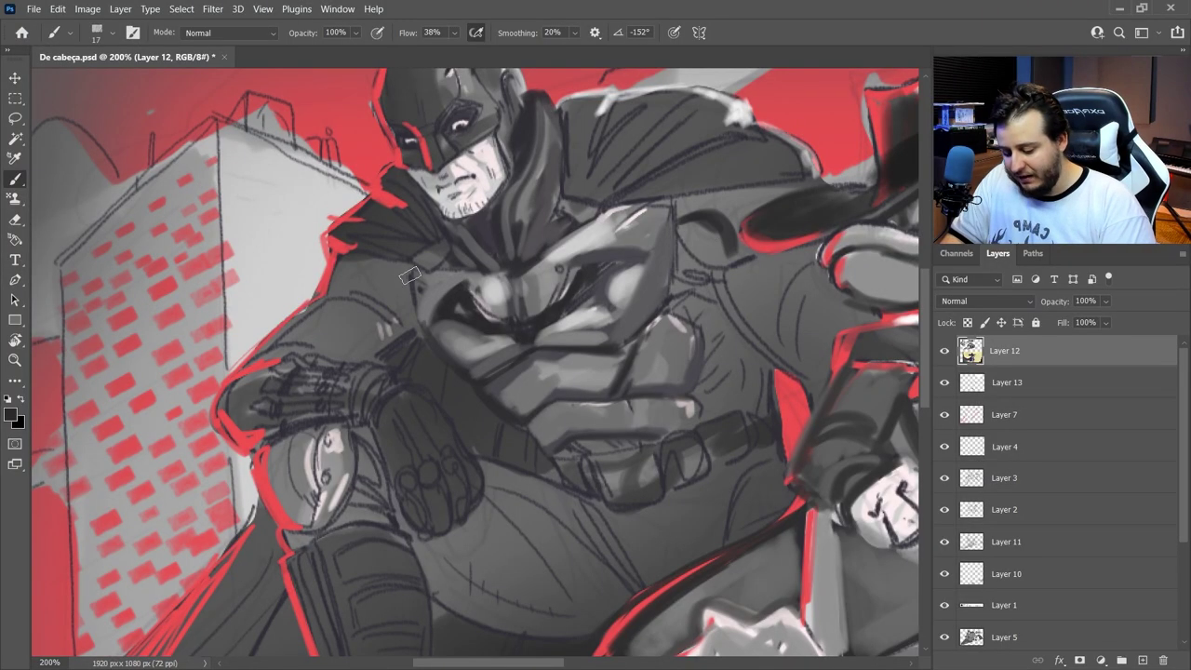
mouse_move(410, 277)
mouse_down()
mouse_move(366, 299)
mouse_move(368, 270)
mouse_move(344, 307)
mouse_move(314, 296)
mouse_up()
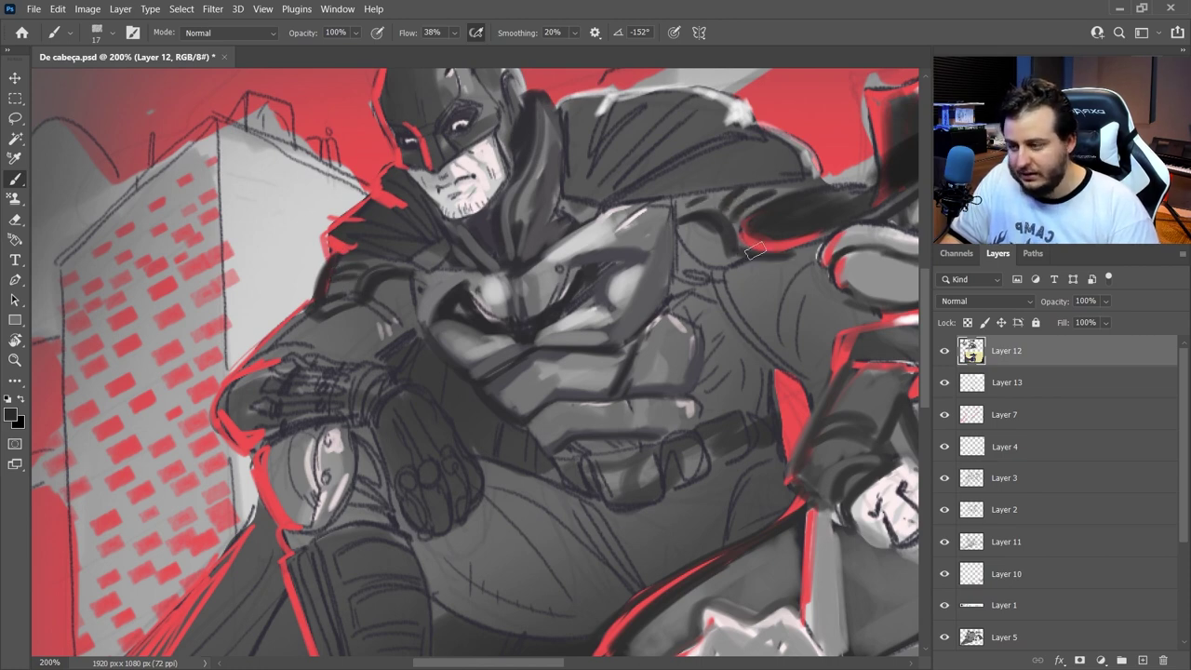
mouse_move(730, 286)
mouse_down()
mouse_move(746, 313)
mouse_move(728, 283)
mouse_move(674, 300)
mouse_up()
Step: Paint near-black folds across both sides of Batman's cape, running from the shoulders towards the neck
mouse_move(577, 210)
mouse_down()
mouse_move(587, 175)
mouse_move(560, 223)
mouse_move(580, 157)
mouse_move(565, 219)
mouse_move(612, 153)
mouse_move(672, 102)
mouse_move(575, 227)
mouse_move(731, 120)
mouse_move(732, 165)
mouse_move(759, 147)
mouse_up()
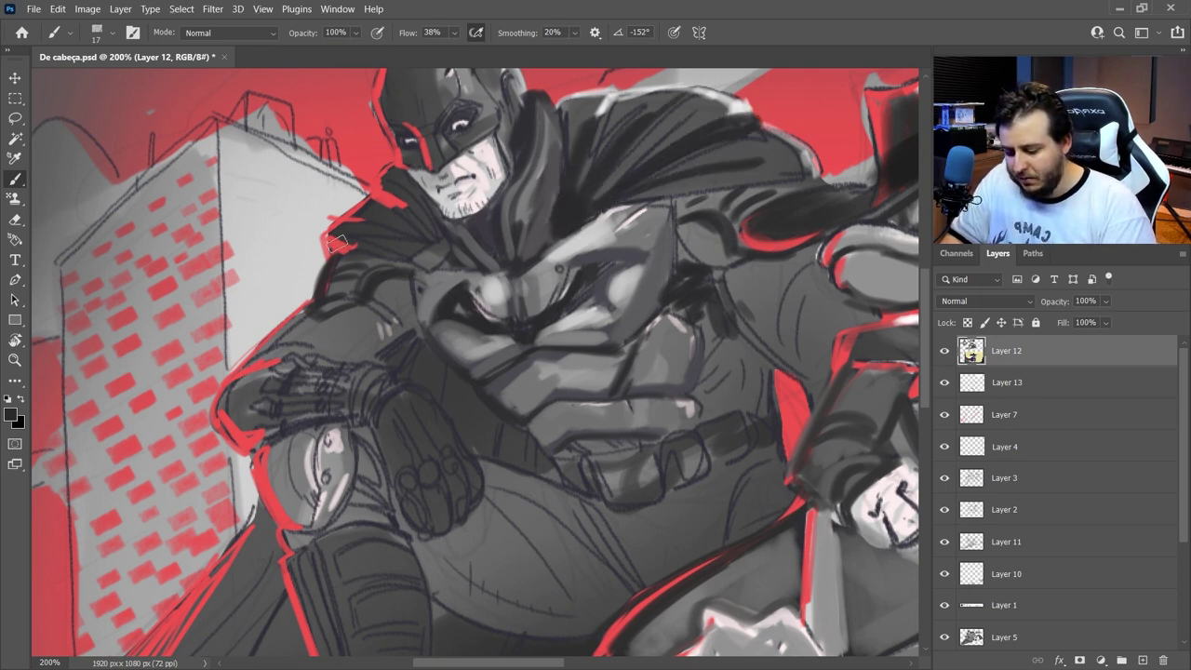
drag(337, 243, 448, 267)
drag(365, 224, 432, 256)
drag(401, 194, 462, 256)
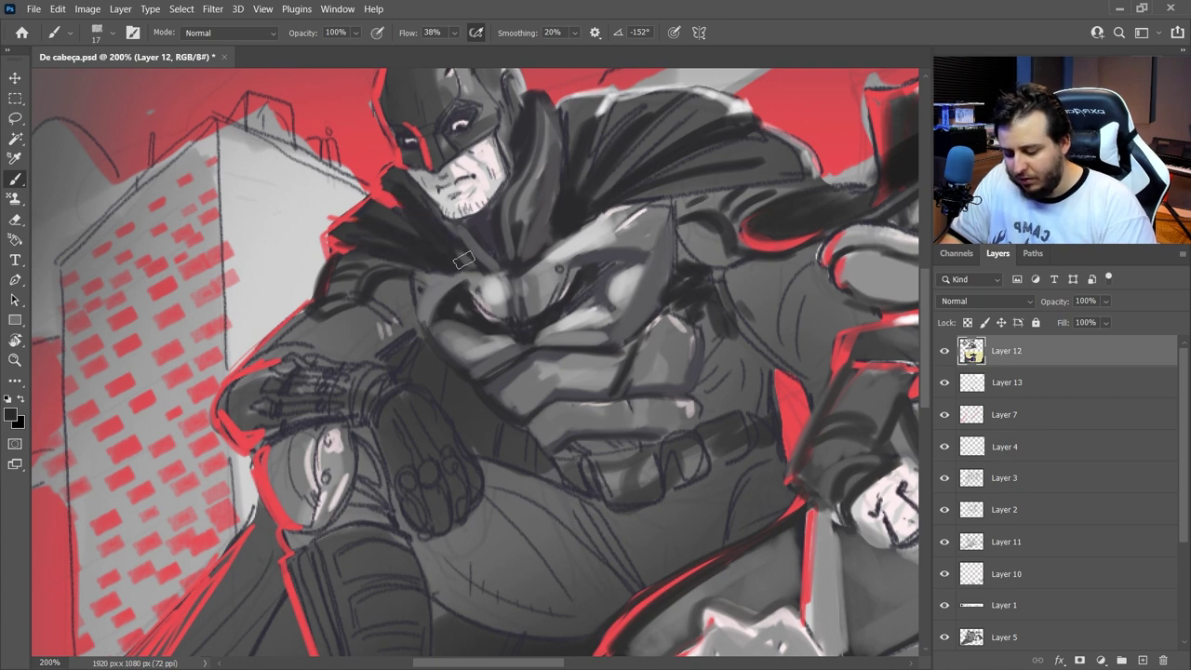
Step: Add lighter grey strokes between the dark folds on both sides of Batman's cape with a sampled grey
alt+click(604, 164)
drag(605, 129, 567, 214)
drag(572, 173, 565, 212)
drag(638, 123, 566, 228)
drag(628, 171, 660, 143)
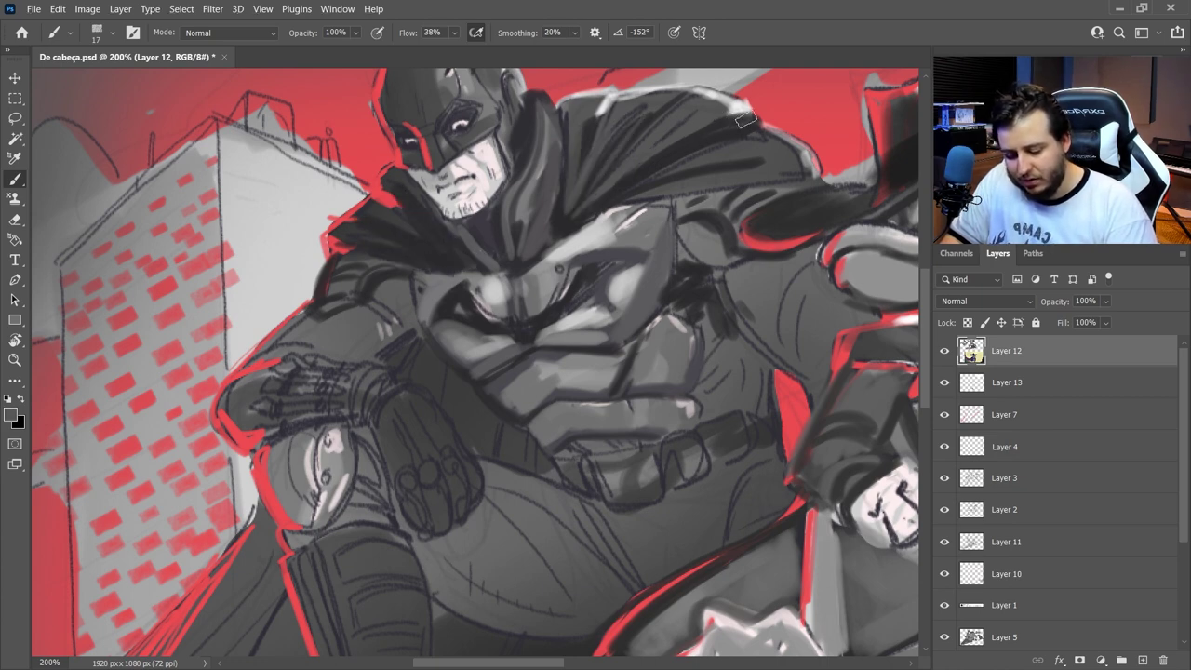
drag(746, 120, 593, 202)
drag(642, 184, 765, 162)
drag(357, 248, 442, 270)
drag(383, 228, 437, 249)
drag(405, 204, 437, 240)
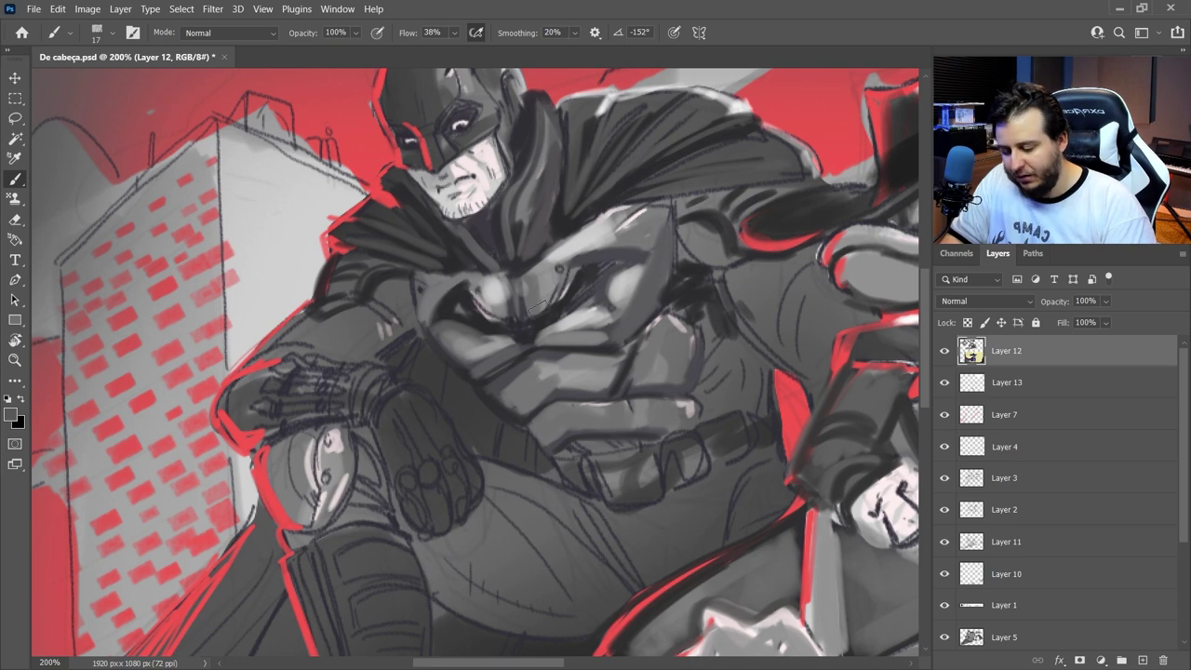
Step: Repaint the brow and eye area of Batman's cowl with sampled dark and mid greys, trimming the red beside the eye
drag(543, 270, 582, 400)
alt+click(563, 258)
mouse_move(497, 242)
mouse_down()
mouse_move(515, 236)
mouse_move(486, 251)
mouse_move(521, 241)
mouse_up()
alt+click(479, 239)
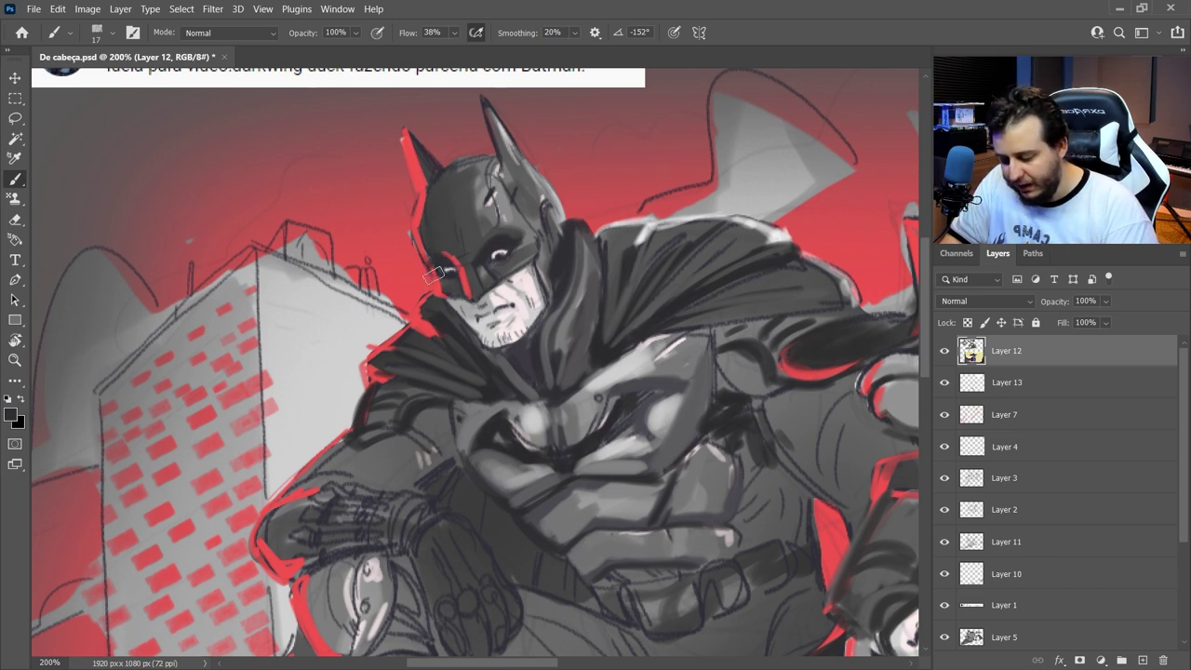
alt+click(438, 260)
alt+click(512, 223)
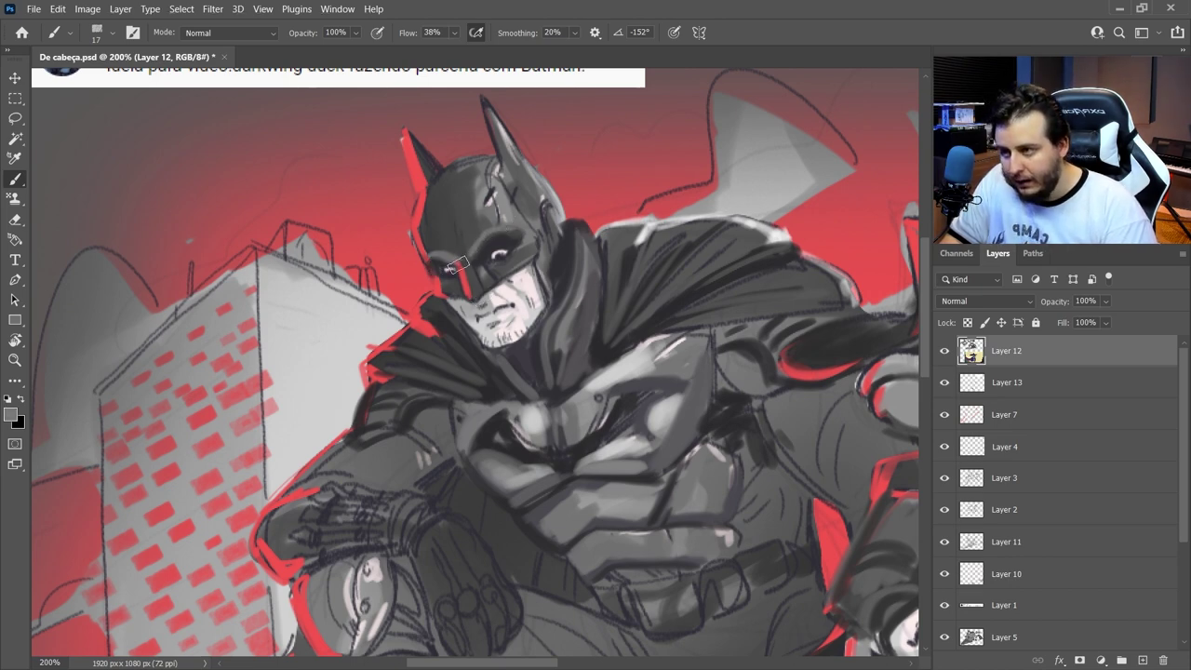
alt+click(449, 247)
alt+click(454, 251)
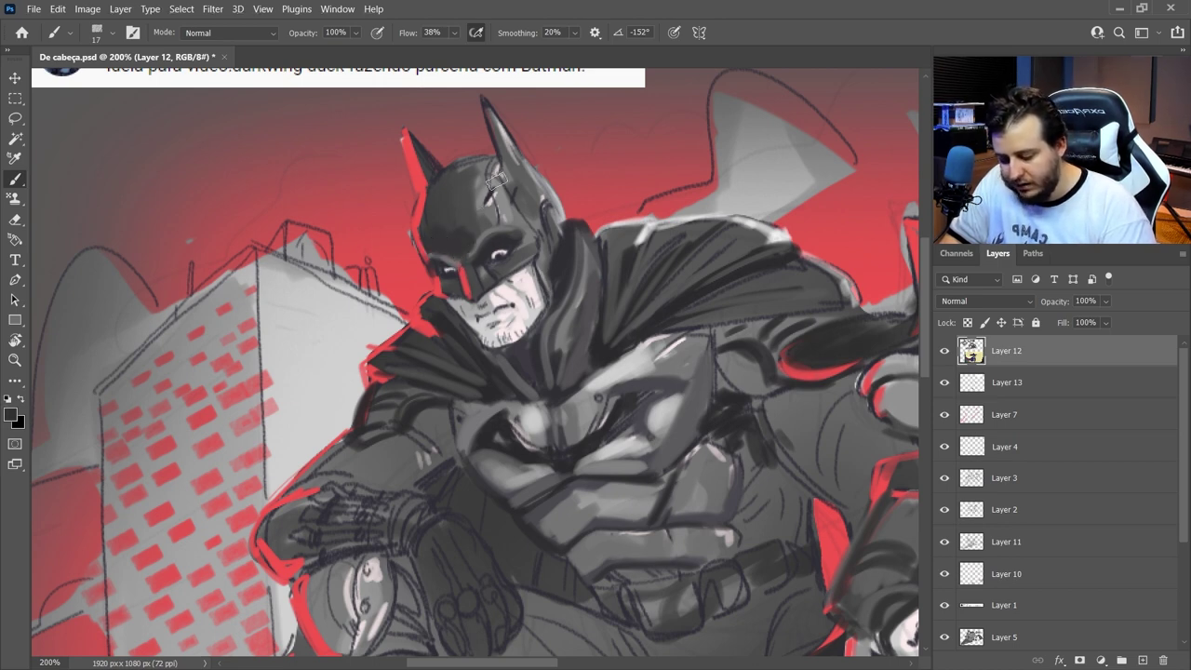
Step: Model the forehead of Batman's cowl with a light highlight and sampled mid and dark greys
mouse_move(497, 180)
mouse_down()
mouse_move(539, 224)
mouse_move(466, 191)
mouse_move(497, 193)
mouse_move(469, 188)
mouse_move(457, 214)
mouse_move(450, 200)
mouse_move(480, 196)
mouse_move(438, 196)
mouse_move(519, 255)
mouse_move(467, 178)
mouse_up()
alt+click(493, 187)
alt+click(456, 259)
alt+click(465, 235)
alt+click(518, 286)
alt+click(466, 187)
alt+click(433, 201)
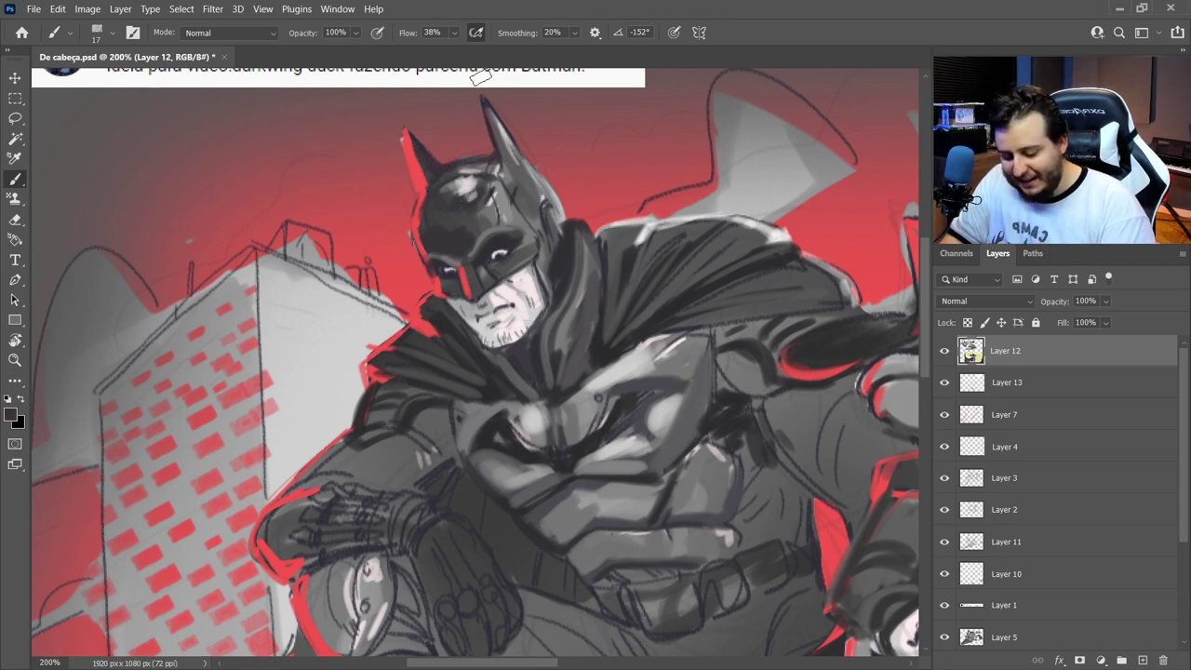
Step: Outline the ears and side edges of Batman's cowl in dark grey with a 6 px brush
right_click(535, 180)
drag(623, 217, 615, 215)
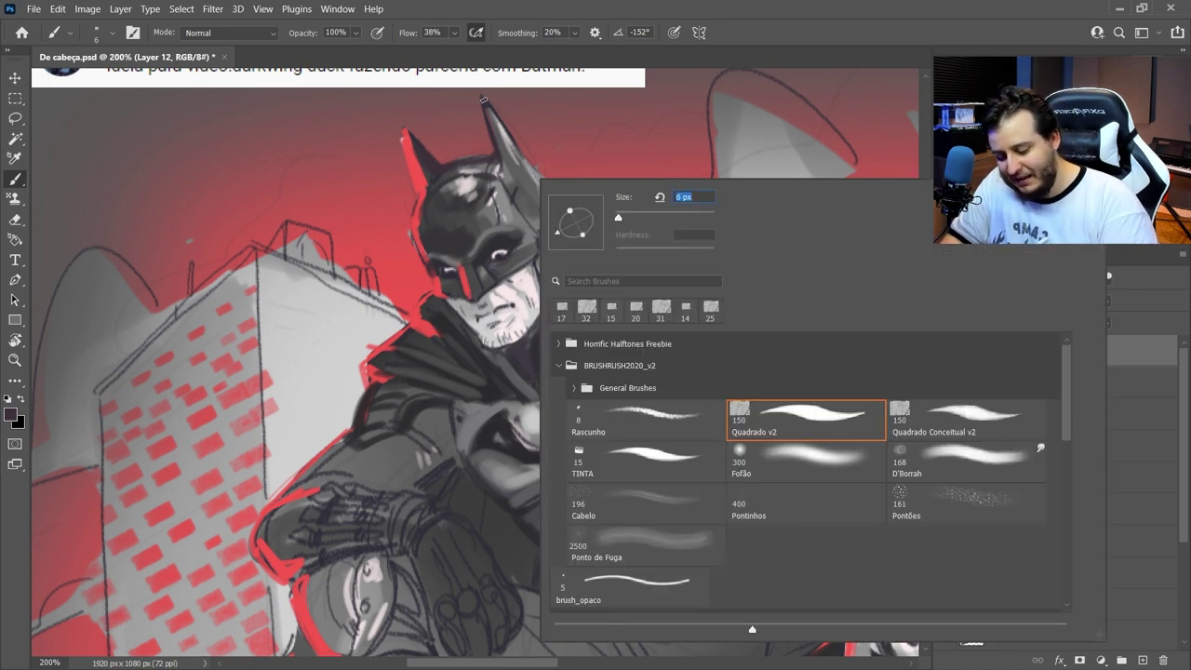
mouse_move(483, 99)
mouse_down()
mouse_move(559, 198)
mouse_move(562, 238)
mouse_up()
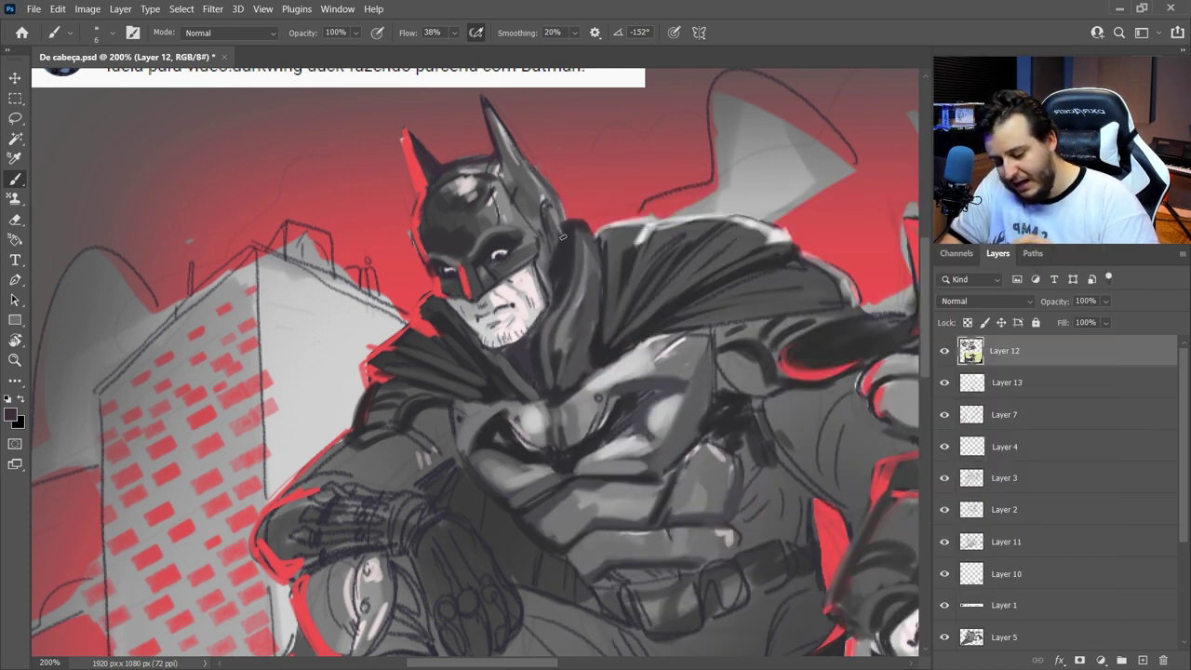
mouse_move(421, 190)
mouse_down()
mouse_move(403, 130)
mouse_move(413, 238)
mouse_up()
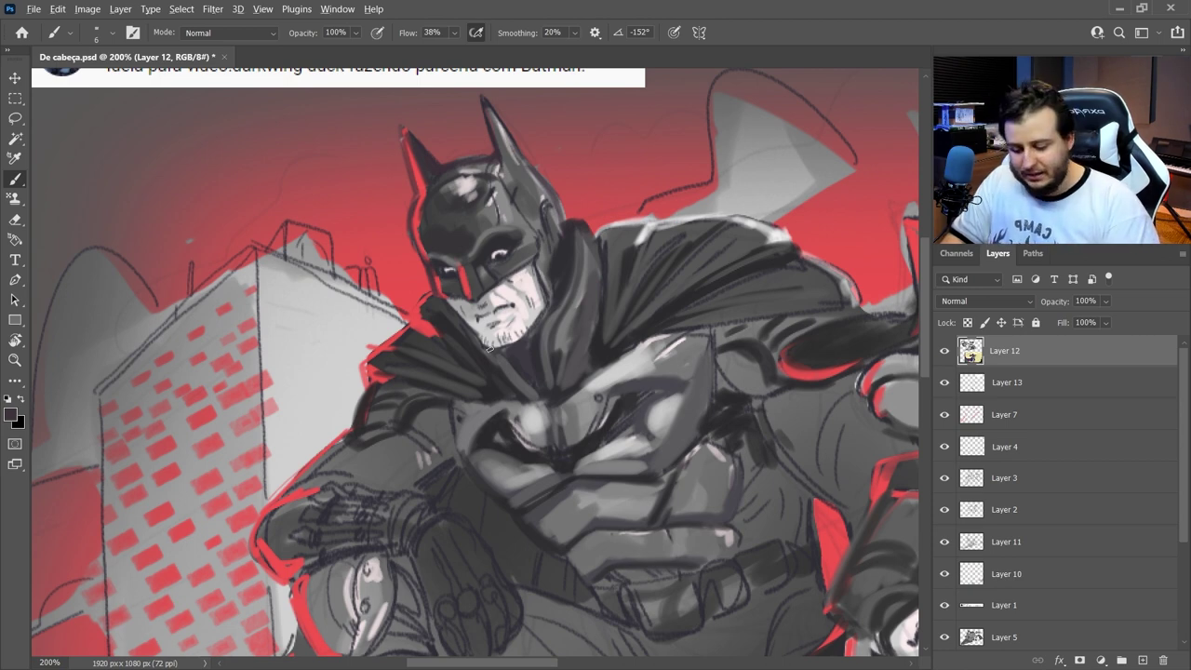
drag(532, 168, 571, 245)
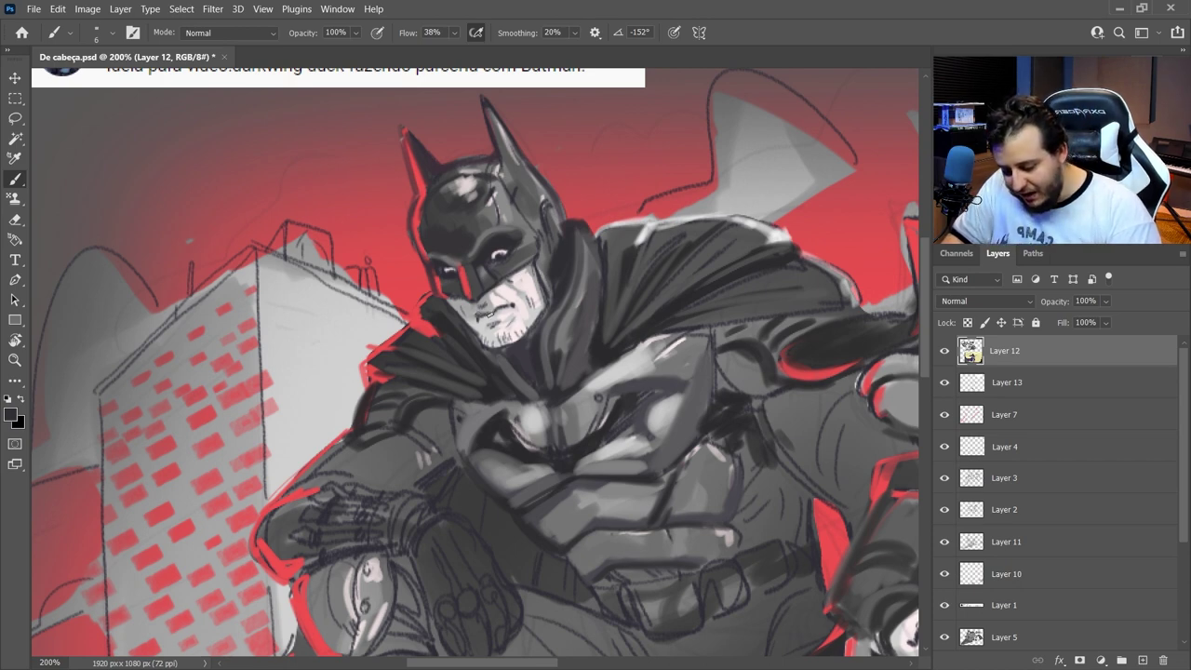
Step: Repaint Batman's exposed lower face with sampled grey shadow and near-white skin tone, covering the sketched stubble and wrinkles
alt+click(483, 312)
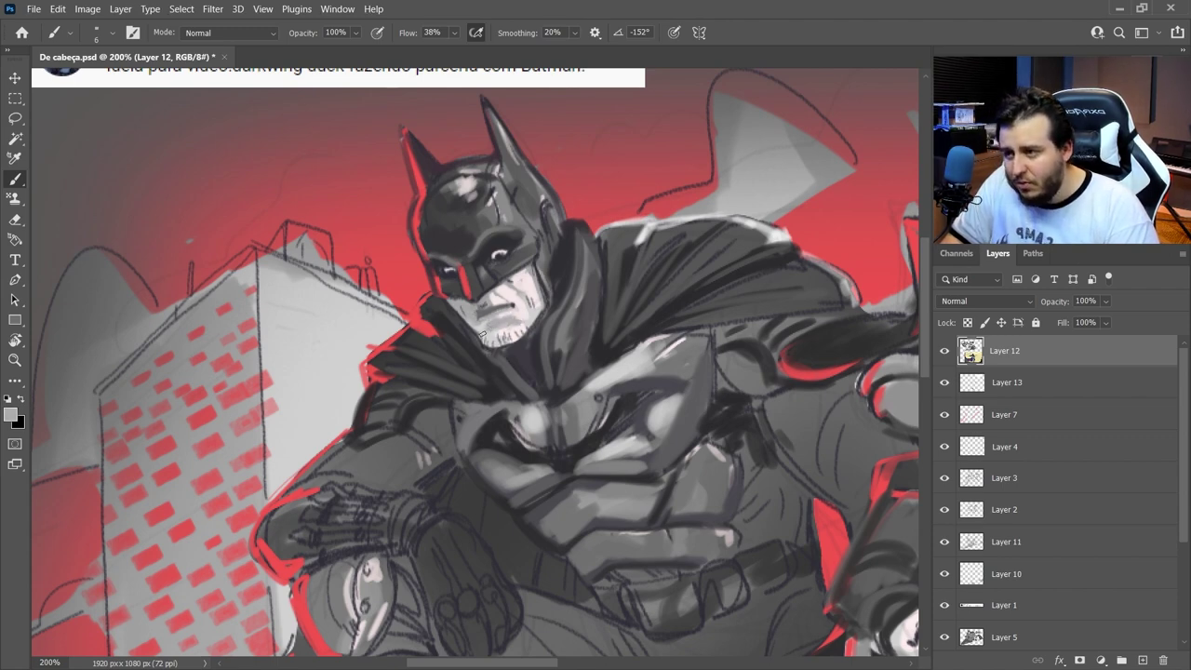
alt+click(493, 335)
drag(505, 285, 488, 296)
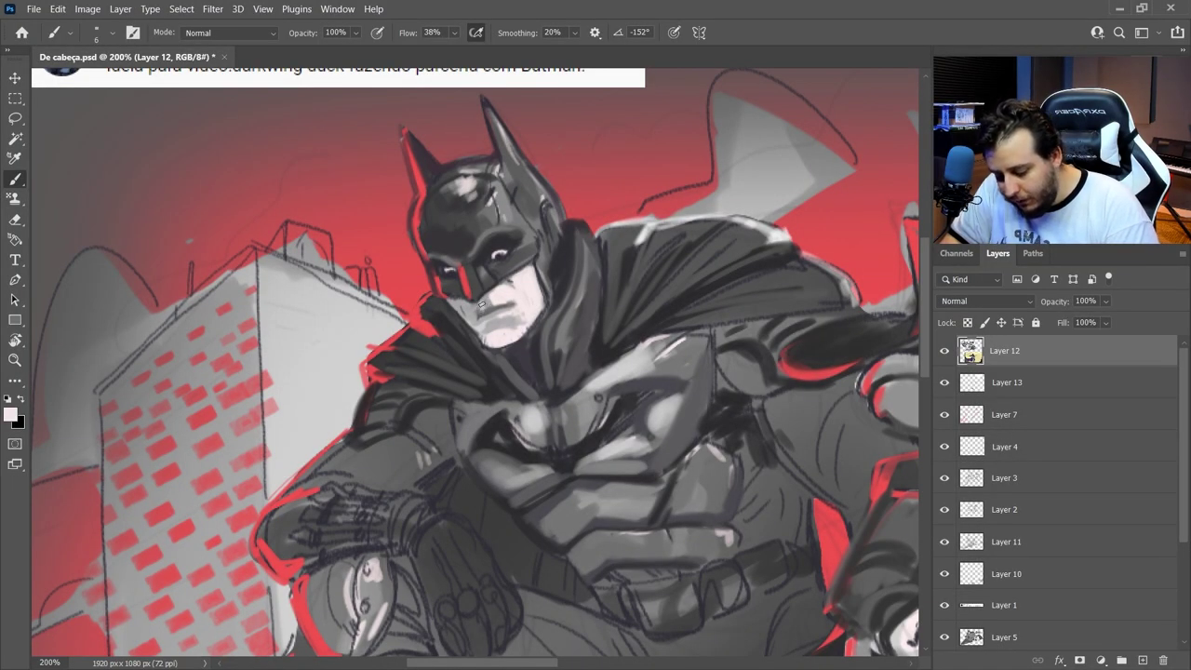
drag(490, 309, 477, 314)
Step: Shape Batman's mouth and the shadow around the lips with sampled light, mid and dark greys
alt+click(479, 318)
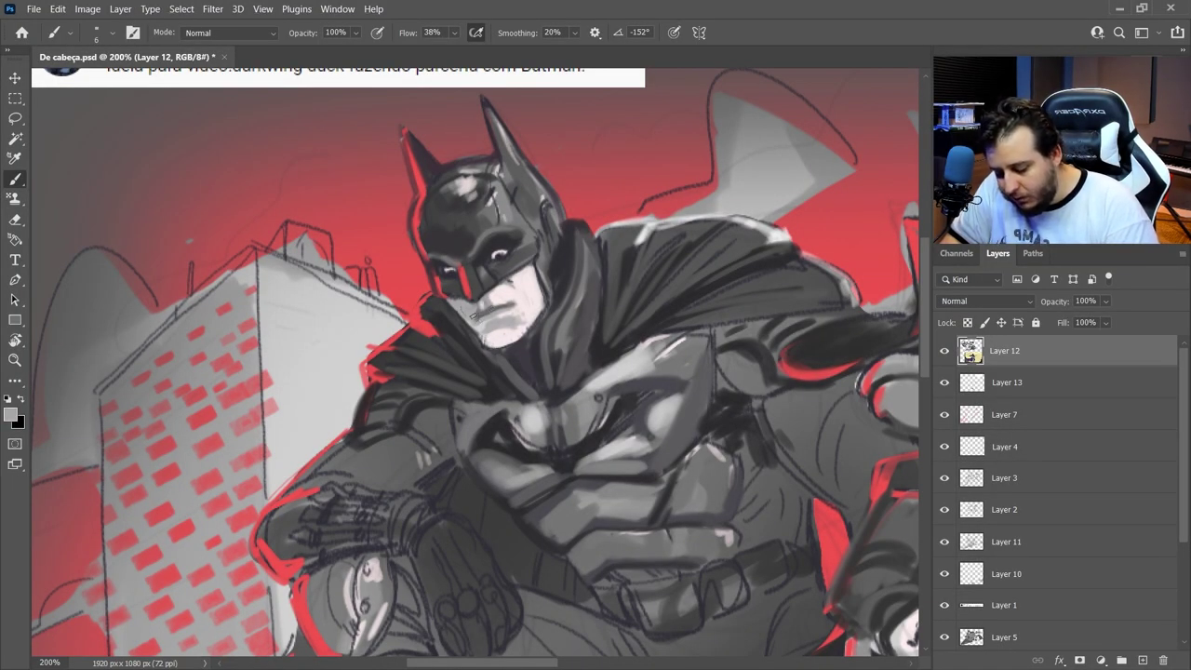
alt+click(492, 308)
alt+click(476, 318)
alt+click(490, 315)
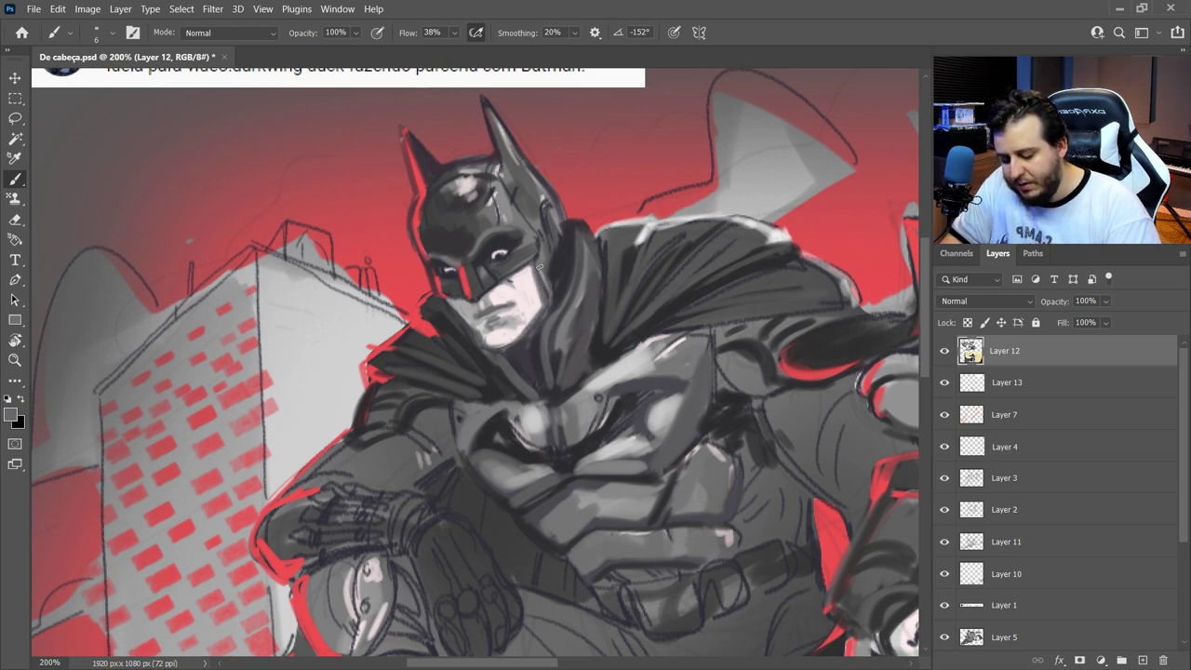
Step: Refine Batman's chin and jawline with sampled near-white, light grey and dark grey
alt+click(534, 322)
drag(509, 342, 485, 338)
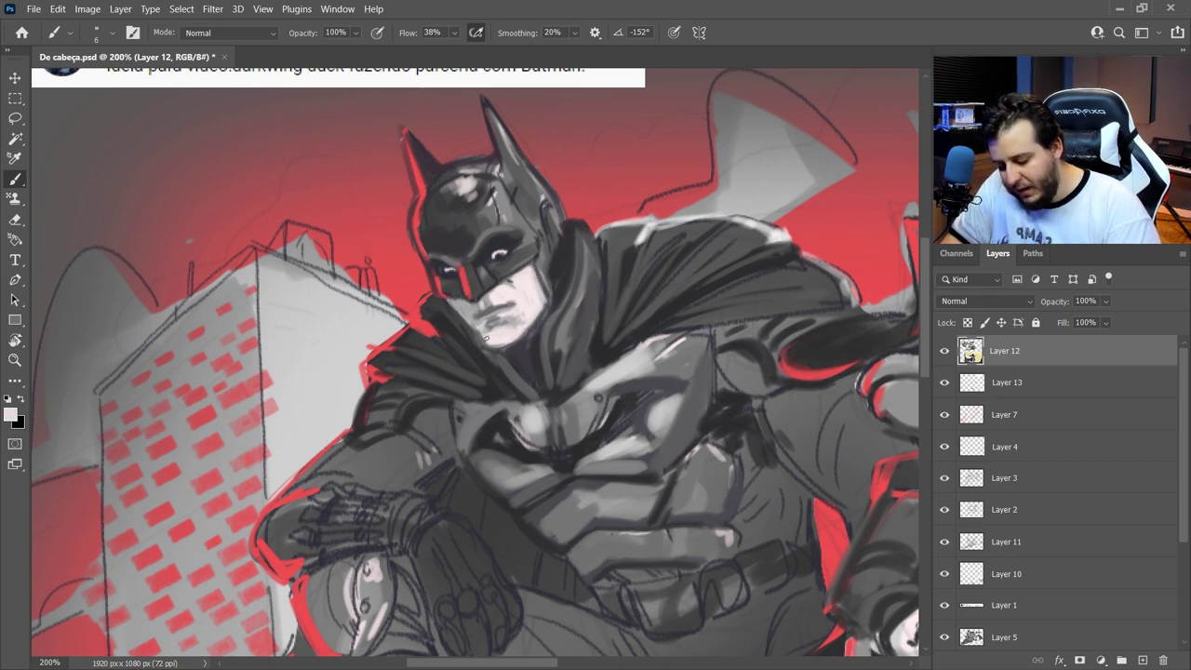
alt+click(473, 326)
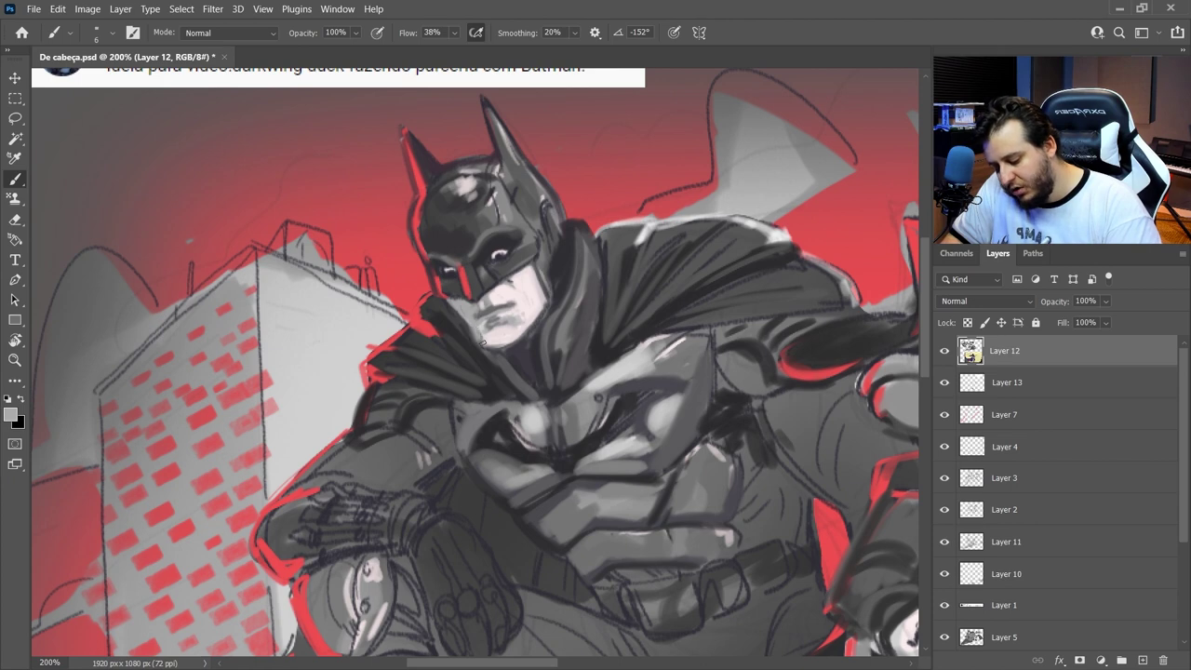
alt+click(460, 322)
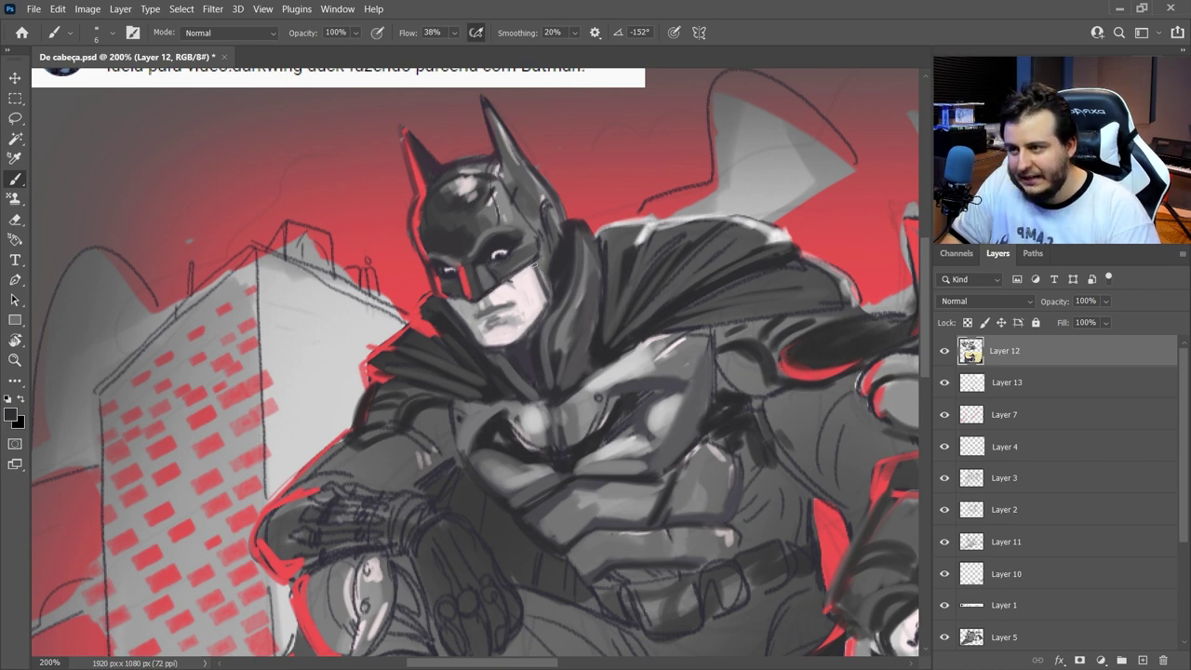
Step: Sharpen the lower edge of Batman's mask and darken the line of the mouth with sampled dark greys
alt+click(492, 289)
mouse_move(490, 293)
mouse_down()
mouse_move(513, 275)
mouse_move(541, 294)
mouse_up()
alt+click(508, 277)
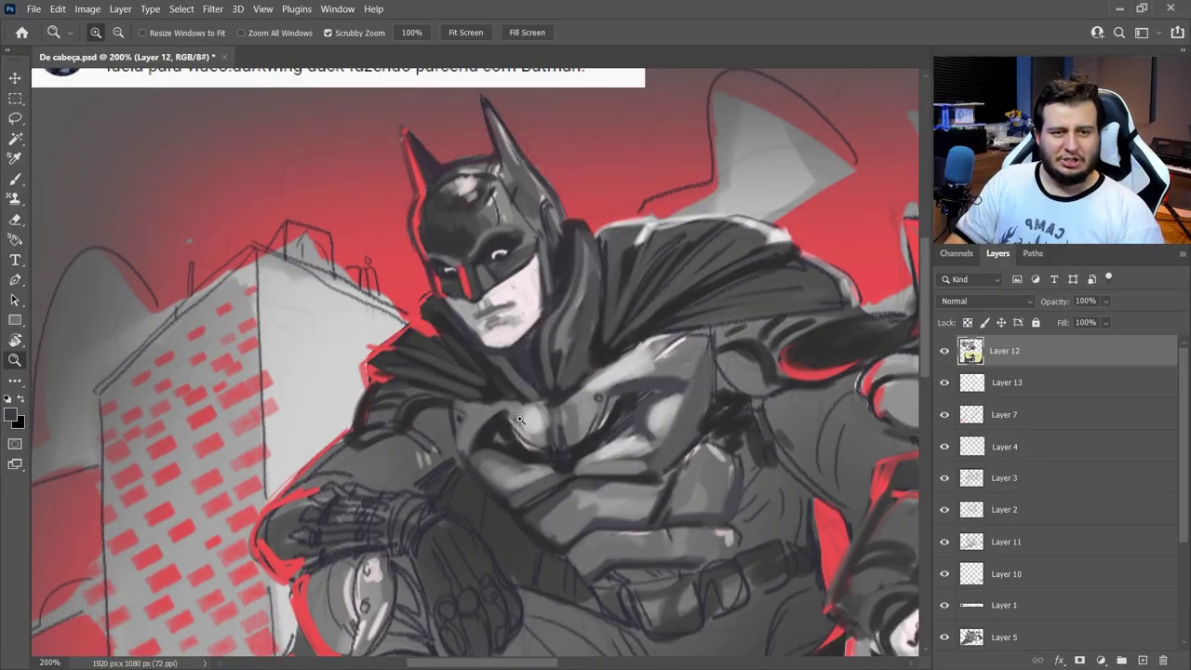
key(b)
alt+click(520, 351)
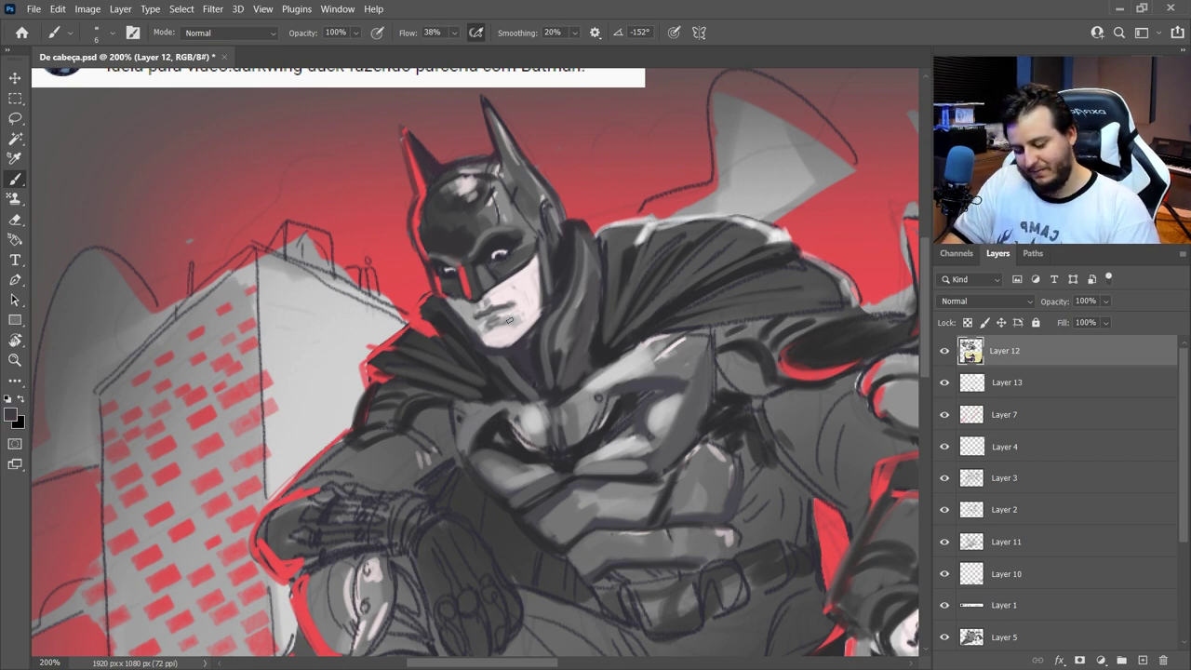
Step: Refine both of Batman's eyes and the mask around them with sampled light and dark greys
key(z)
alt+click(572, 411)
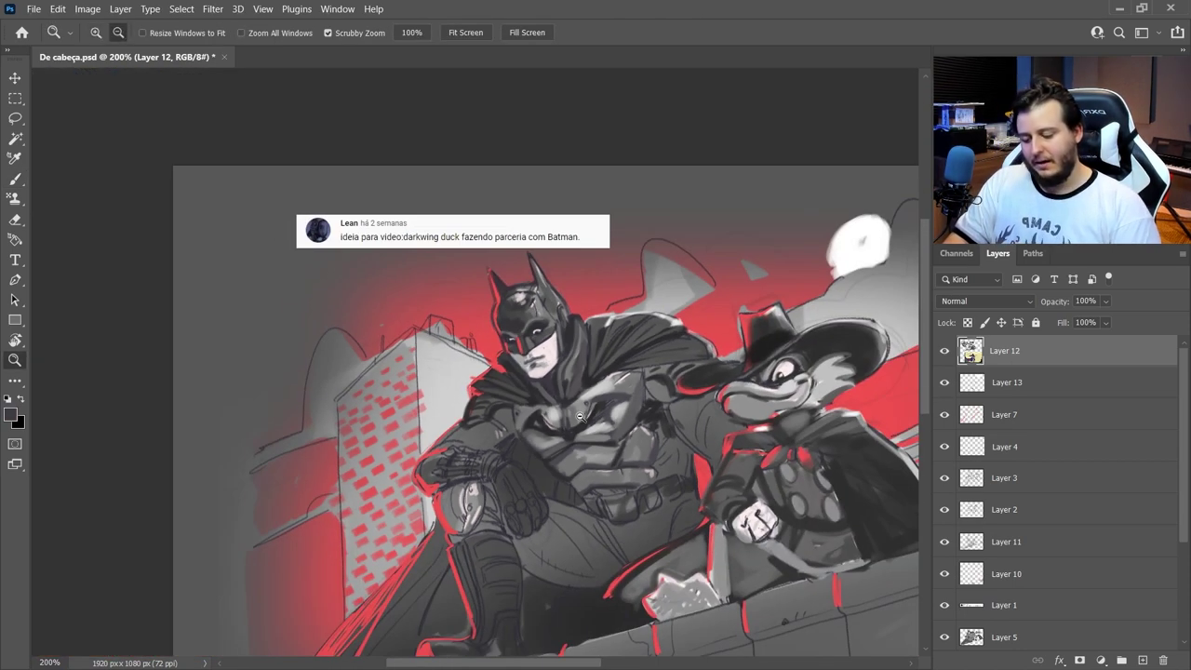
click(525, 351)
key(b)
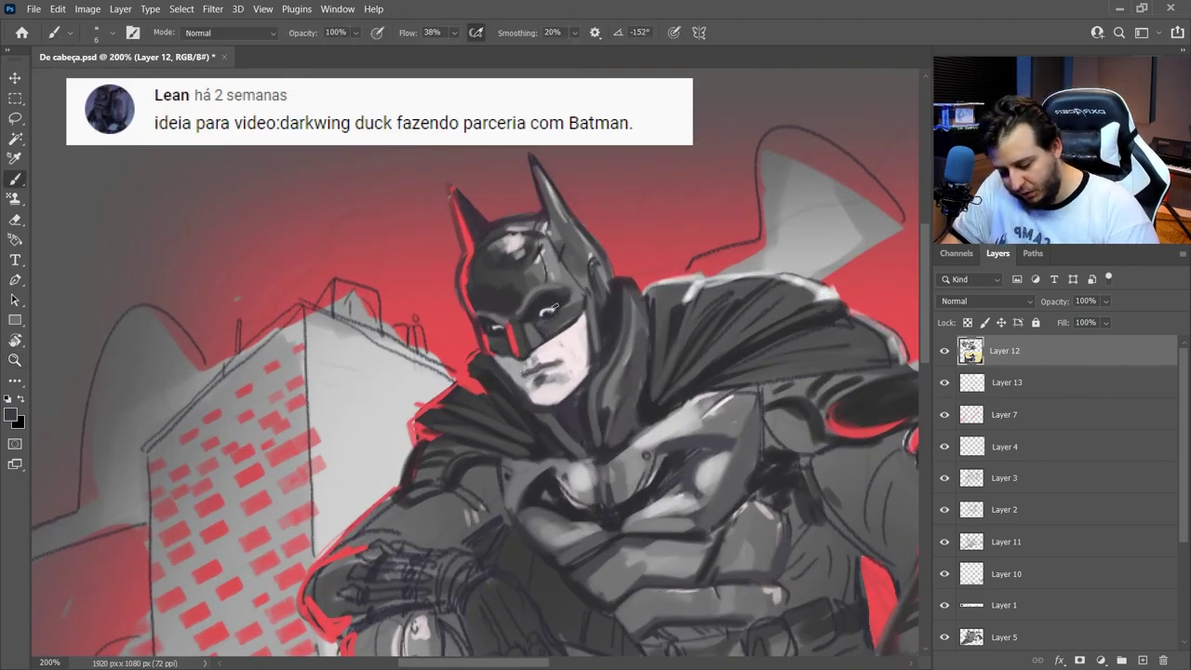
alt+click(549, 405)
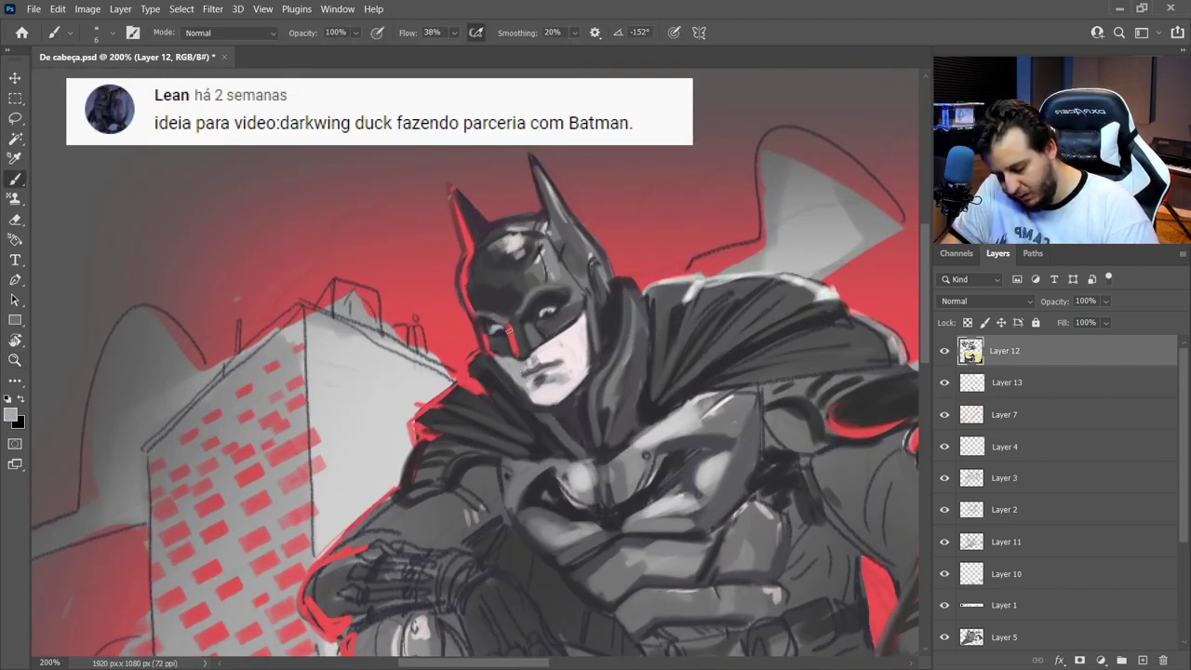
alt+click(549, 351)
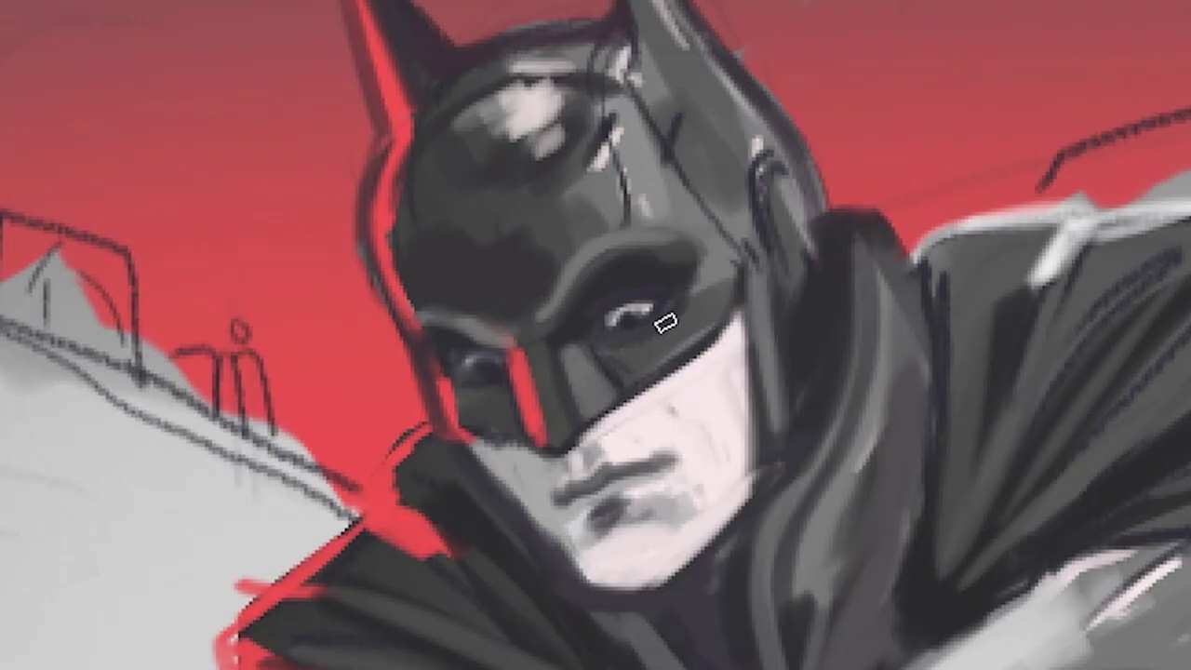
Step: Touch up Batman's face and the surrounding mask with sampled light and dark greys
alt+click(619, 363)
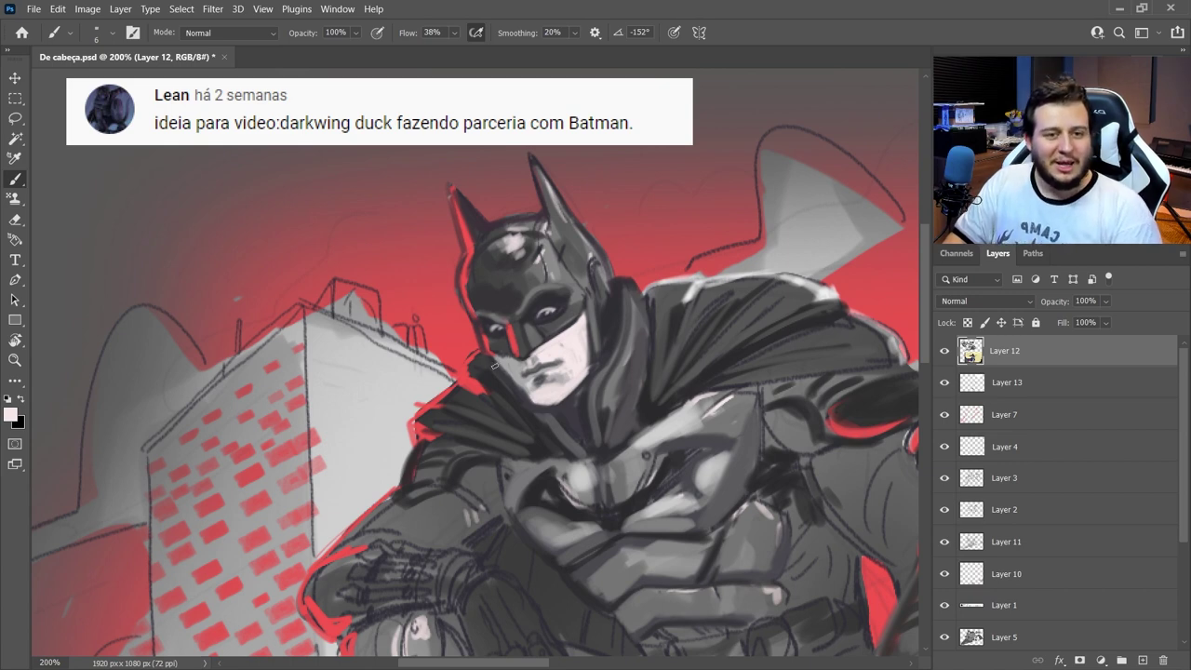
alt+click(607, 346)
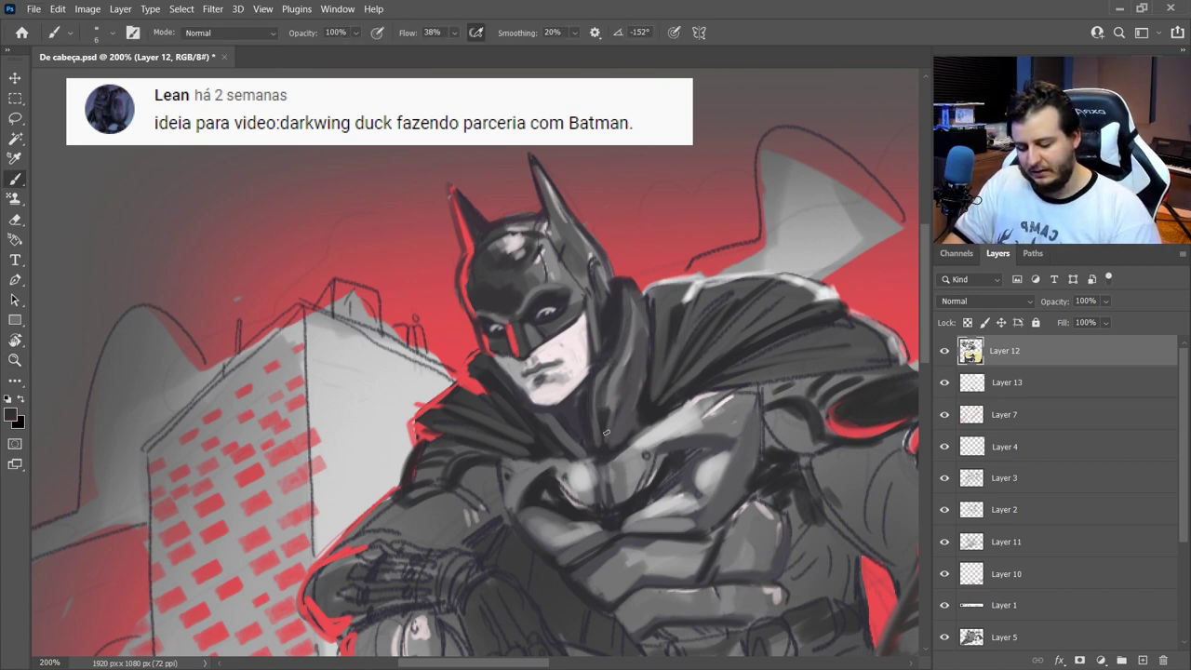
key(z)
alt+click(648, 397)
mouse_move(680, 472)
mouse_down()
mouse_move(609, 341)
mouse_move(615, 325)
mouse_up()
key(b)
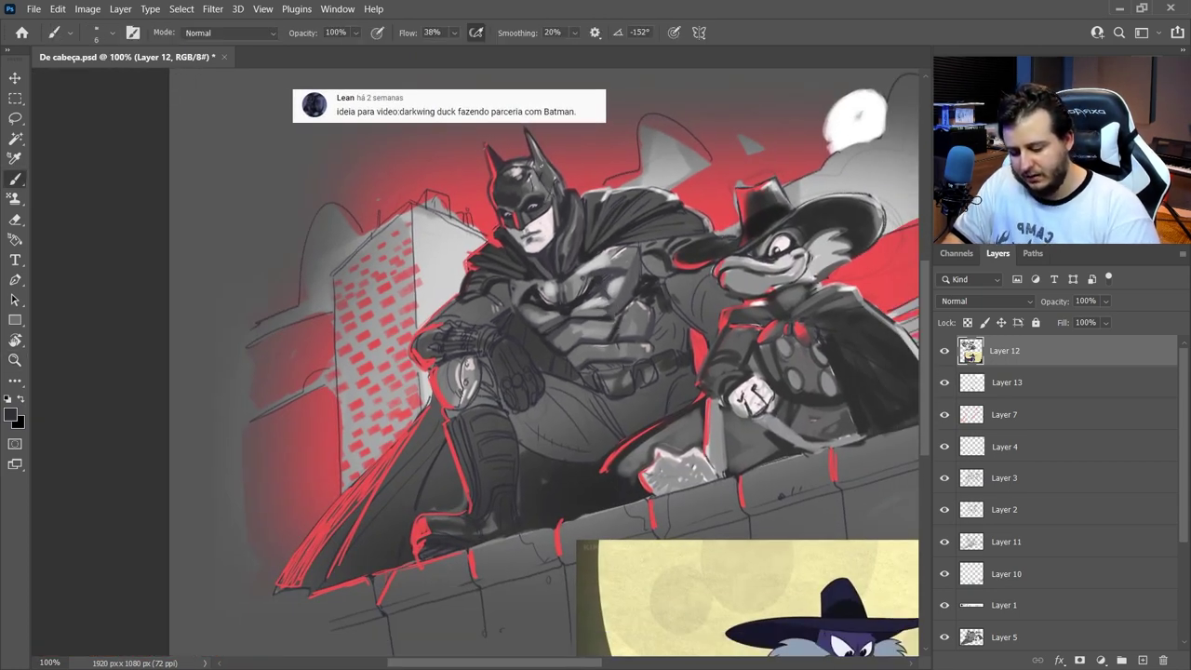
Step: Deepen the shadows on Batman's chest armour in sampled dark grey using the Quadrado v2 brush, reduced to 10 px for the edges
drag(601, 426, 550, 387)
right_click(545, 332)
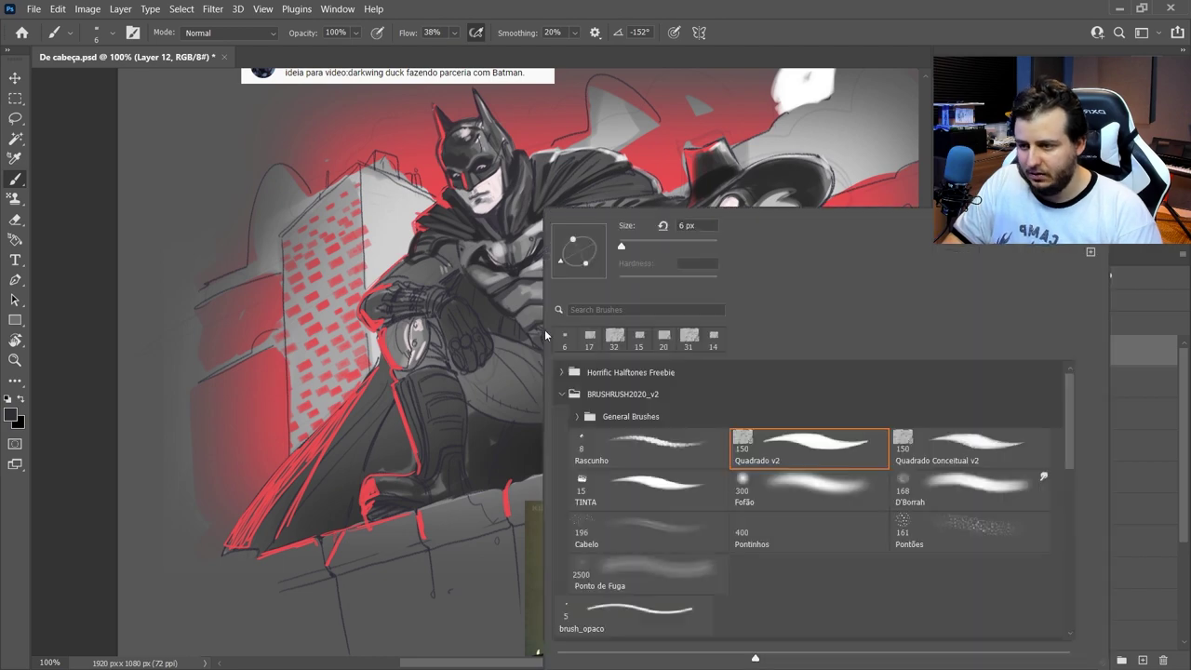
alt+click(504, 313)
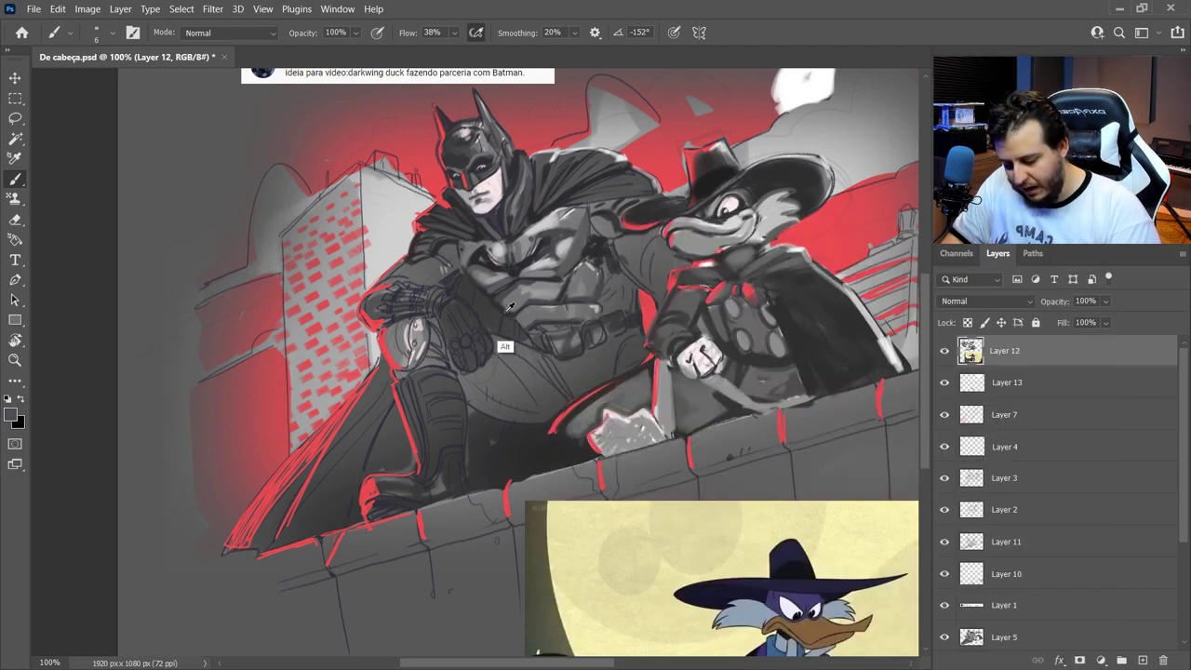
alt+click(488, 263)
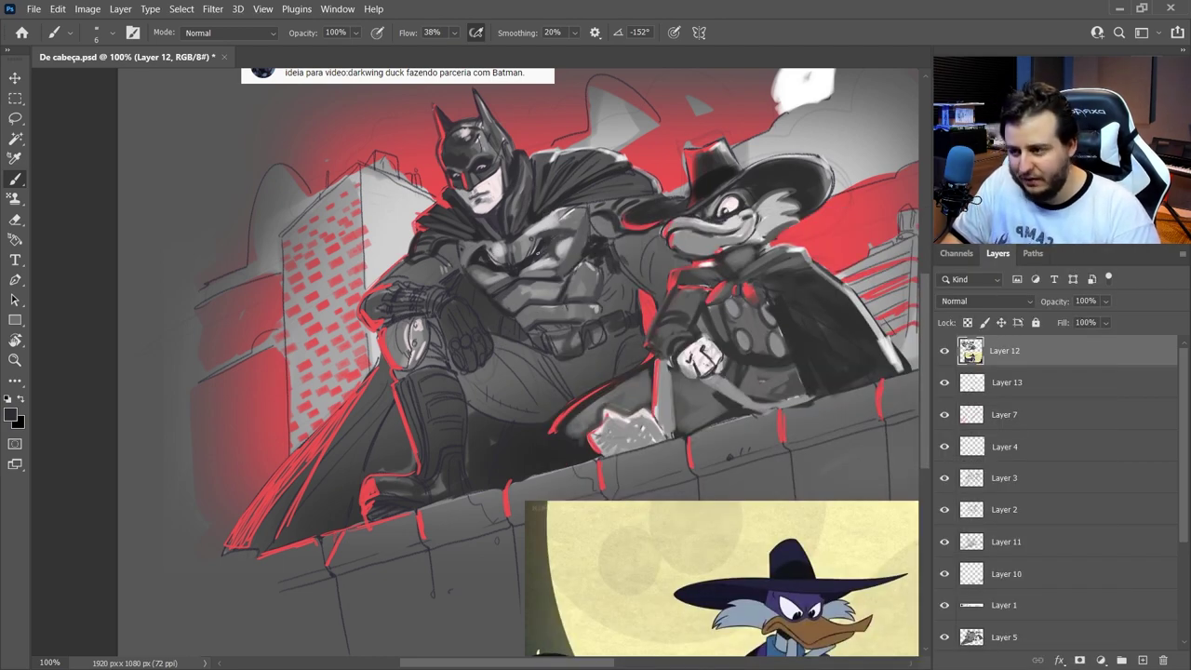
ctrl+click(505, 286)
right_click(556, 250)
click(866, 451)
alt+click(482, 312)
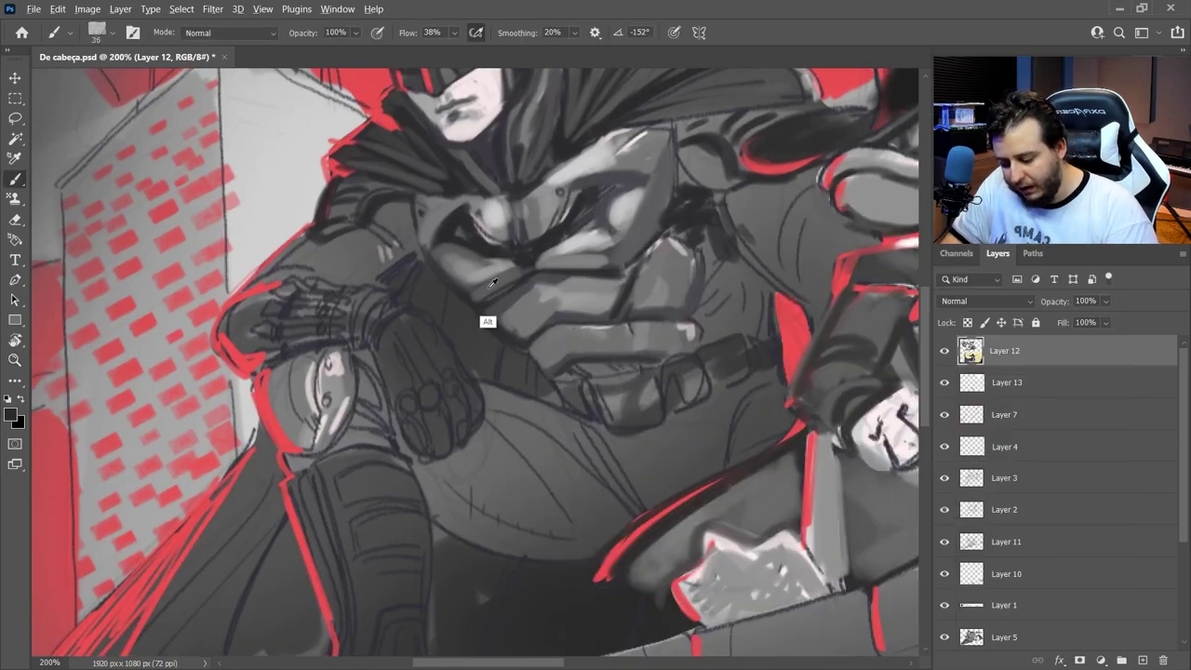
drag(462, 234, 540, 245)
key(bracketleft)
key(bracketleft)
key(bracketleft)
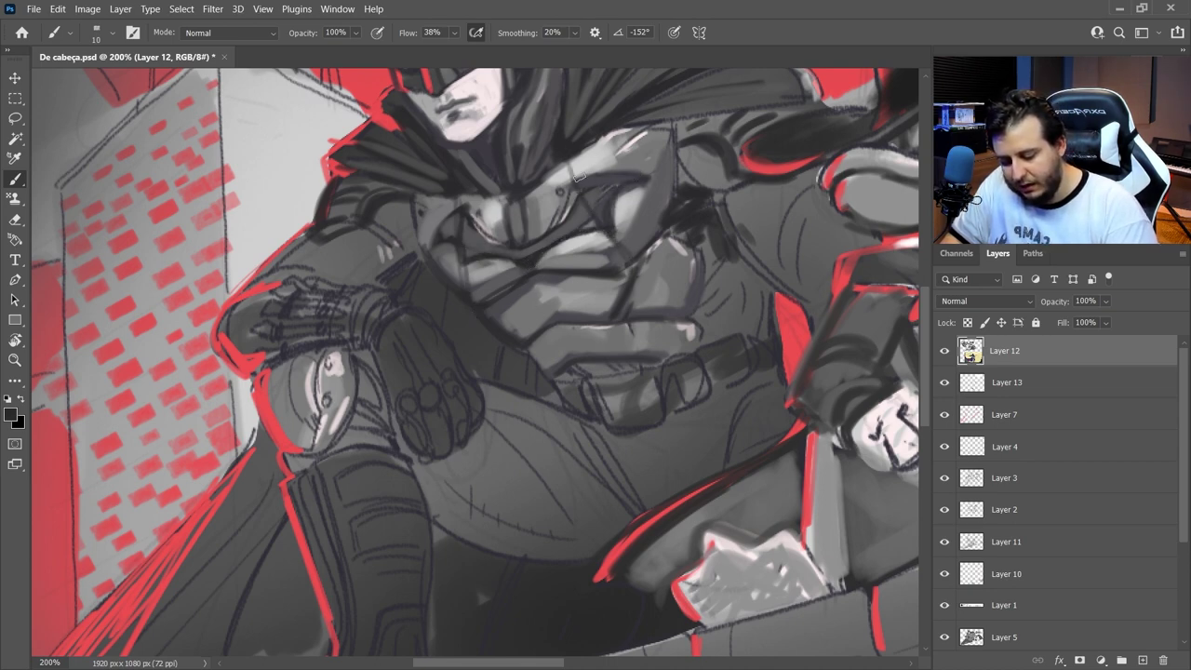
Step: Refine the bat emblem and upper chest plates of Batman's armour with sampled lighter greys
alt+click(581, 205)
alt+click(606, 157)
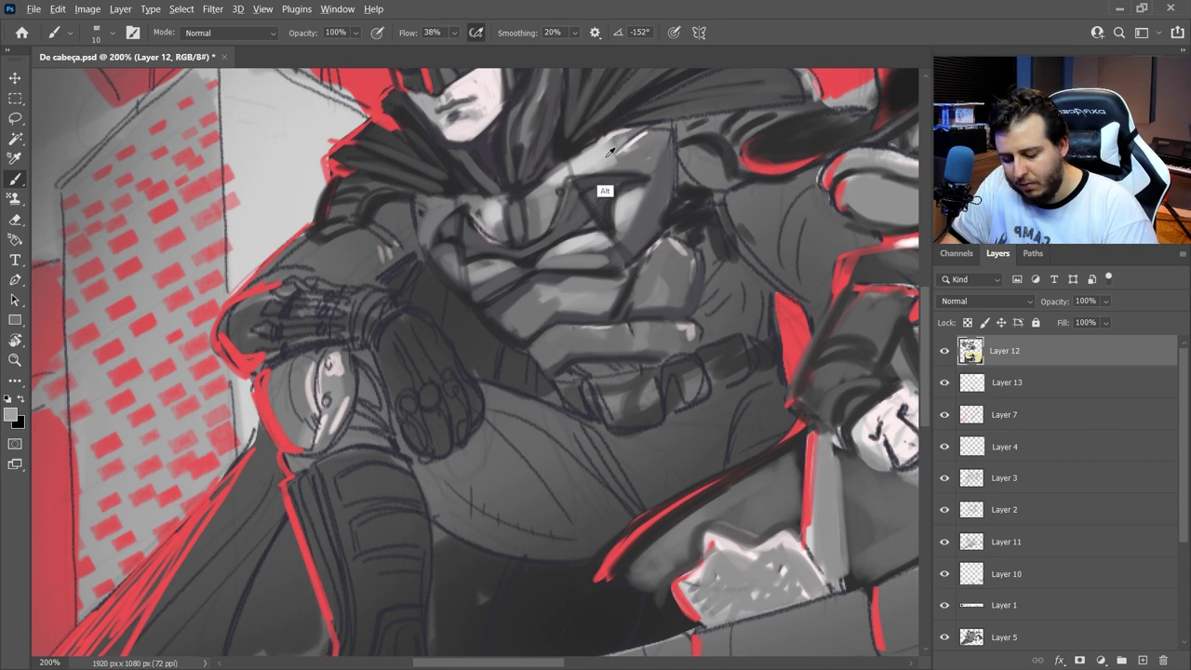
alt+click(610, 155)
mouse_move(573, 180)
mouse_down()
mouse_move(639, 180)
mouse_move(560, 210)
mouse_up()
mouse_move(465, 220)
mouse_down()
mouse_move(483, 239)
mouse_move(449, 227)
mouse_up()
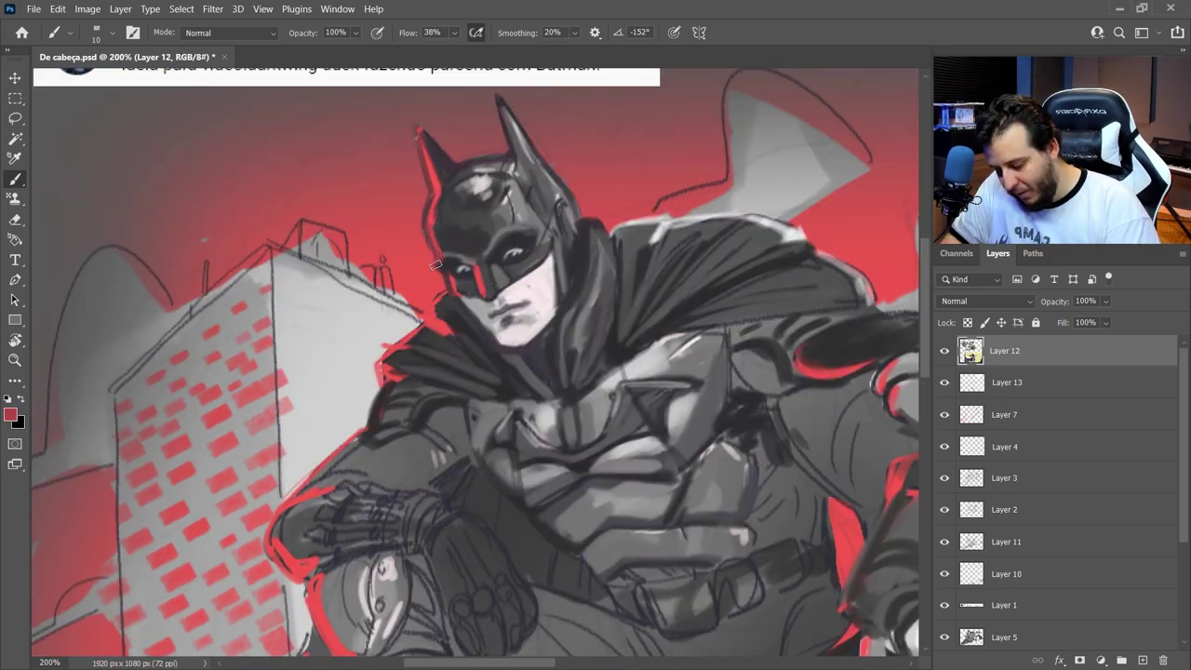
Step: Reduce the brush to 6 px and dot dark grey stubble over Batman's cheek and chin
right_click(542, 289)
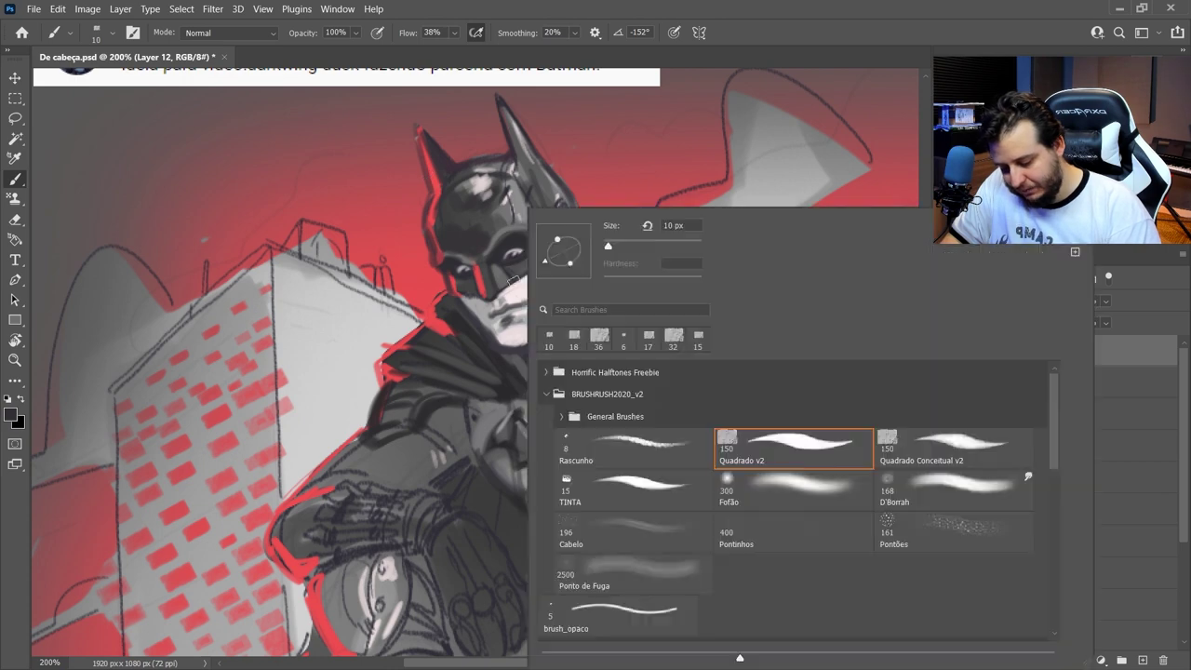
drag(610, 249, 606, 248)
click(498, 335)
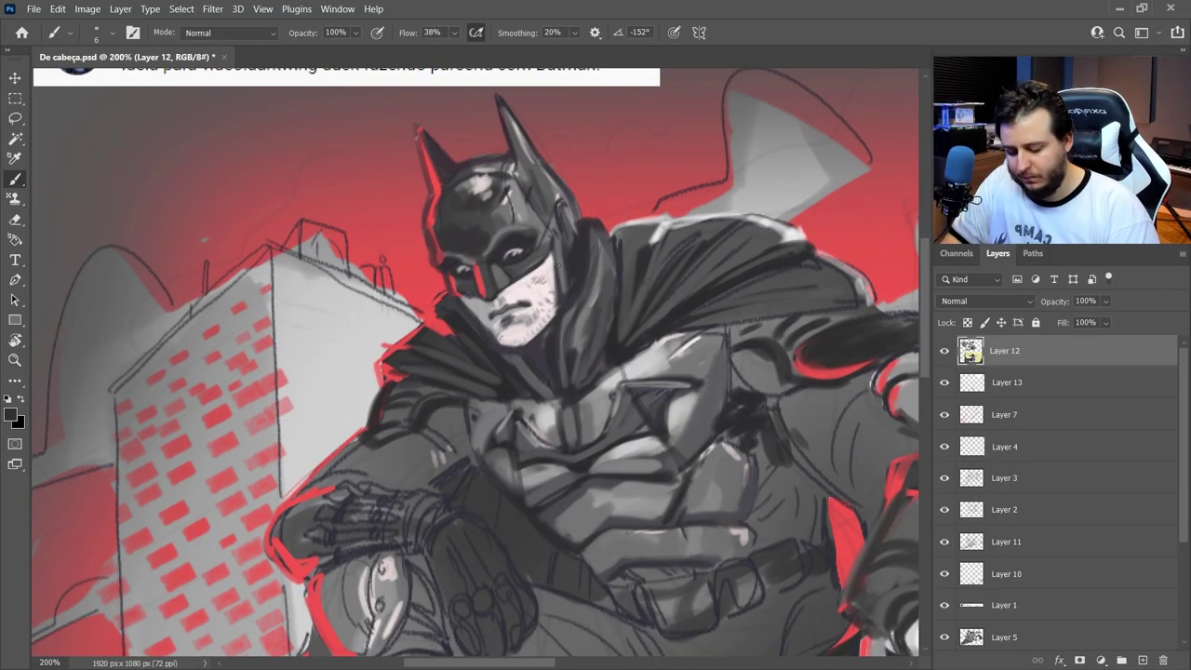
key(z)
alt+click(338, 269)
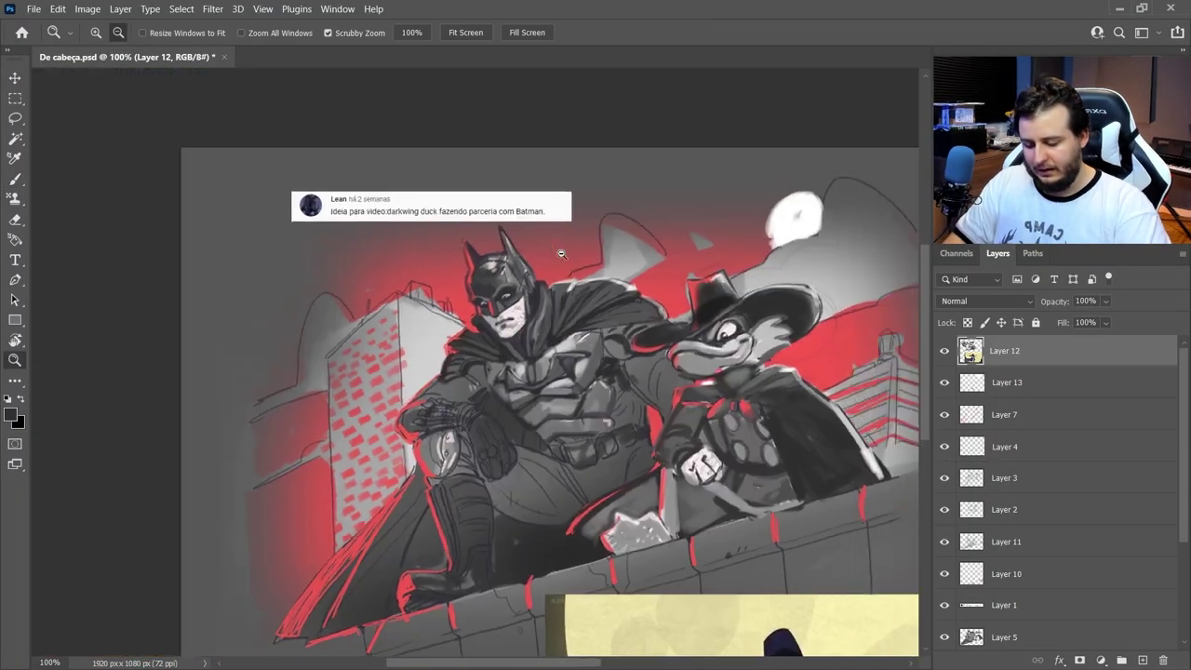
click(338, 270)
Step: Lasso the Darkwing Duck reference picture and cut it out of Layer 12 onto its own layer
key(v)
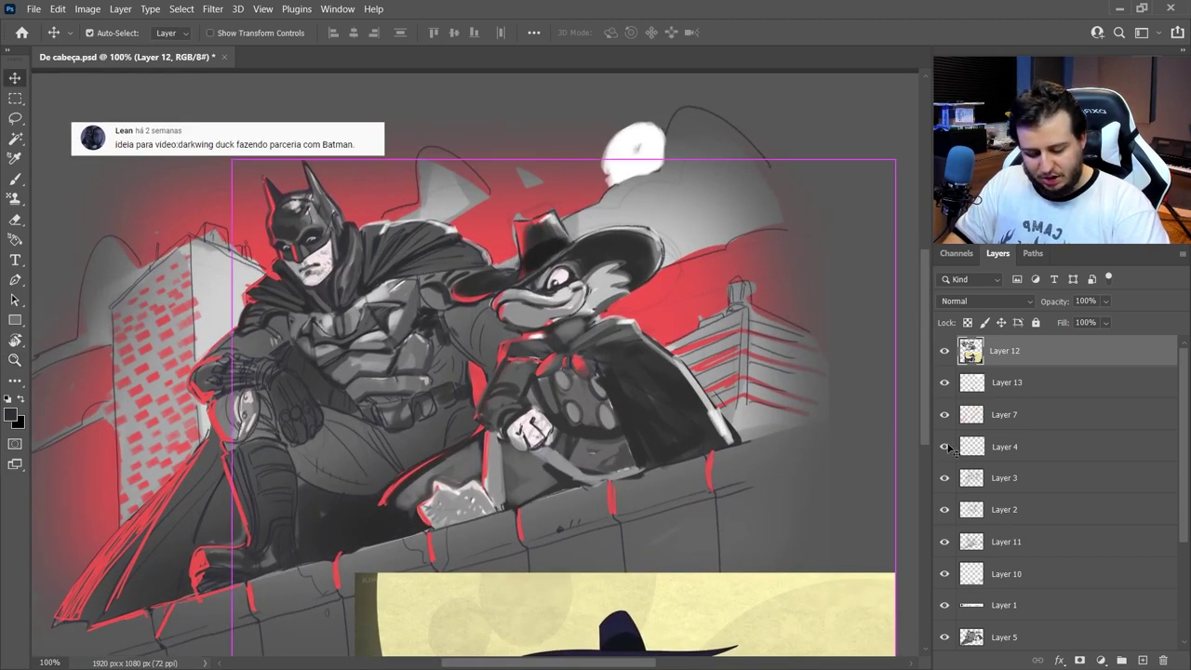
click(944, 351)
click(945, 351)
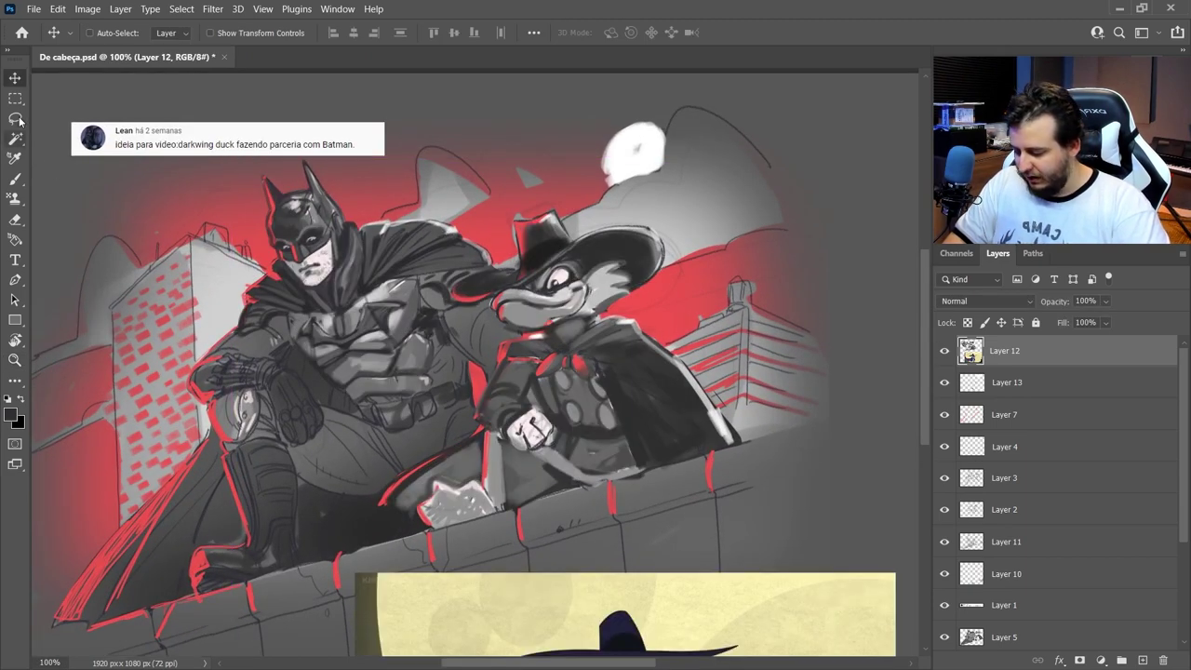
click(16, 119)
drag(519, 508, 534, 459)
drag(322, 550, 296, 406)
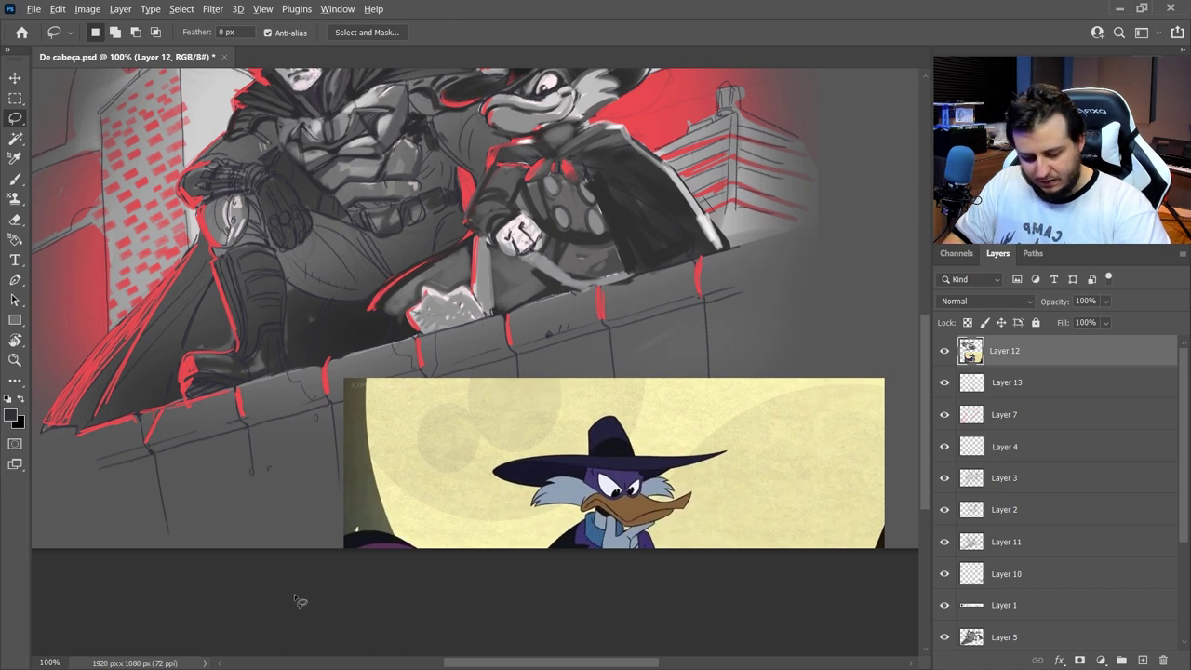
mouse_move(294, 600)
mouse_down()
mouse_move(346, 385)
mouse_move(330, 374)
mouse_move(935, 342)
mouse_move(858, 472)
mouse_move(822, 602)
mouse_move(475, 623)
mouse_up()
key(ctrl+j)
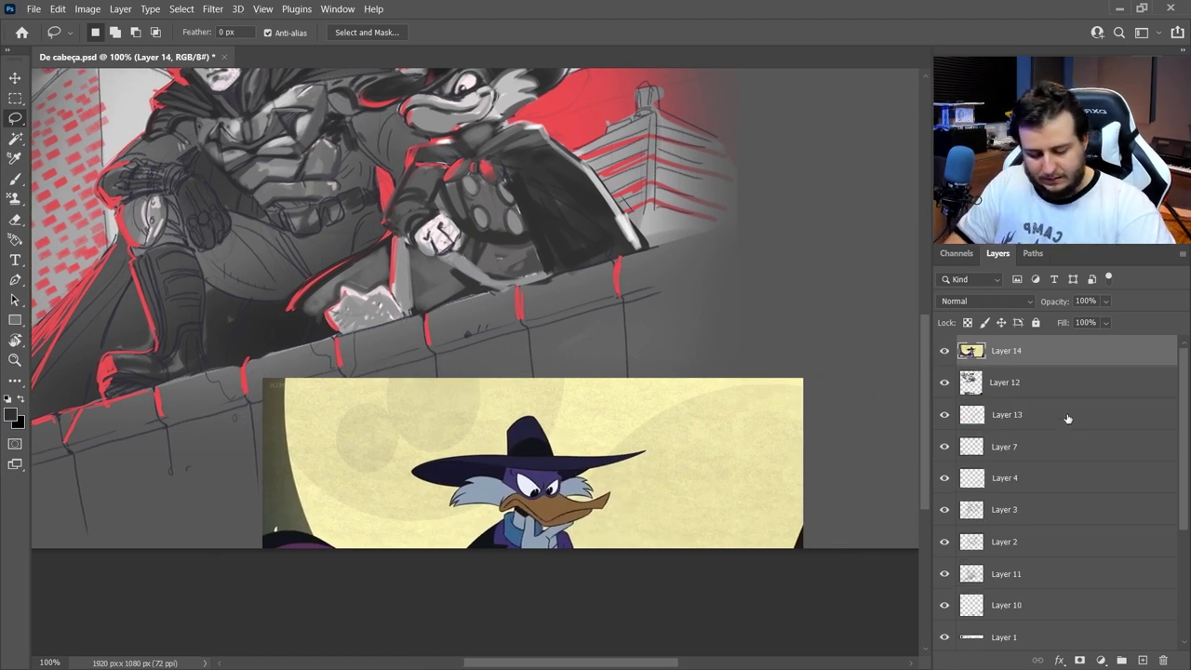
Step: Hide the Darkwing Duck reference layer and the painted rendering on Layer 12
click(944, 383)
click(944, 351)
mouse_move(488, 252)
mouse_down()
mouse_move(614, 420)
mouse_move(632, 392)
mouse_move(626, 405)
mouse_up()
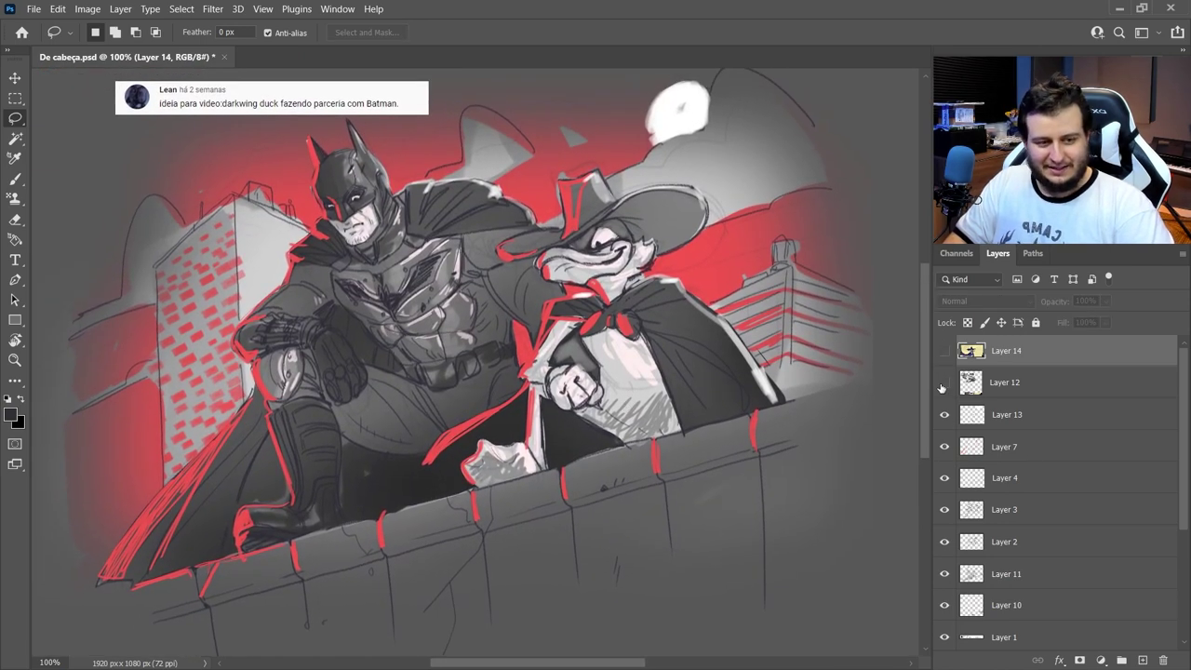
Step: Compare the rendered characters with the original sketch by repeatedly toggling Layer 12's visibility, leaving it shown
click(943, 383)
click(943, 383)
click(943, 383)
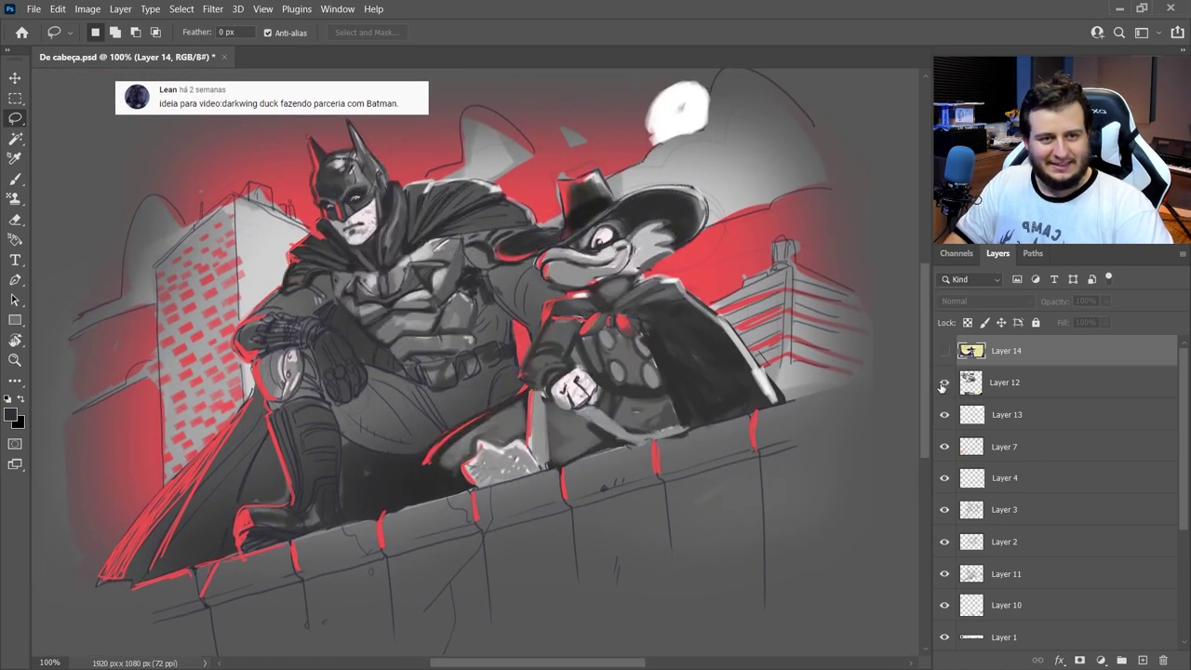
click(943, 383)
click(943, 383)
click(943, 383)
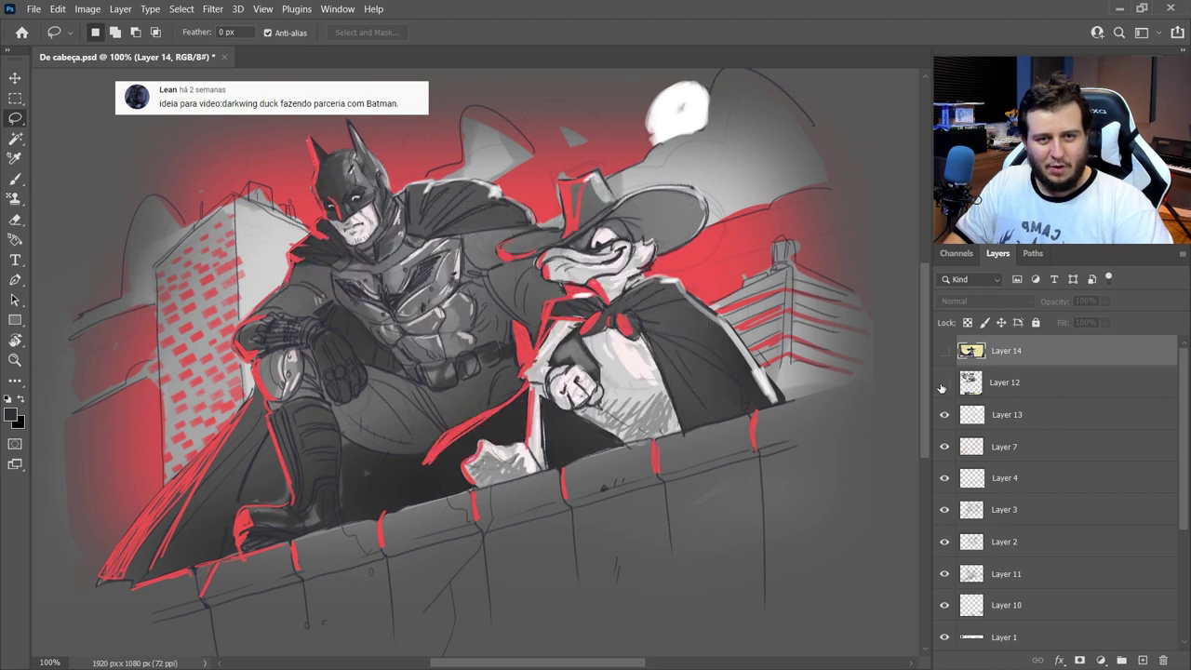
click(943, 383)
click(943, 383)
click(943, 383)
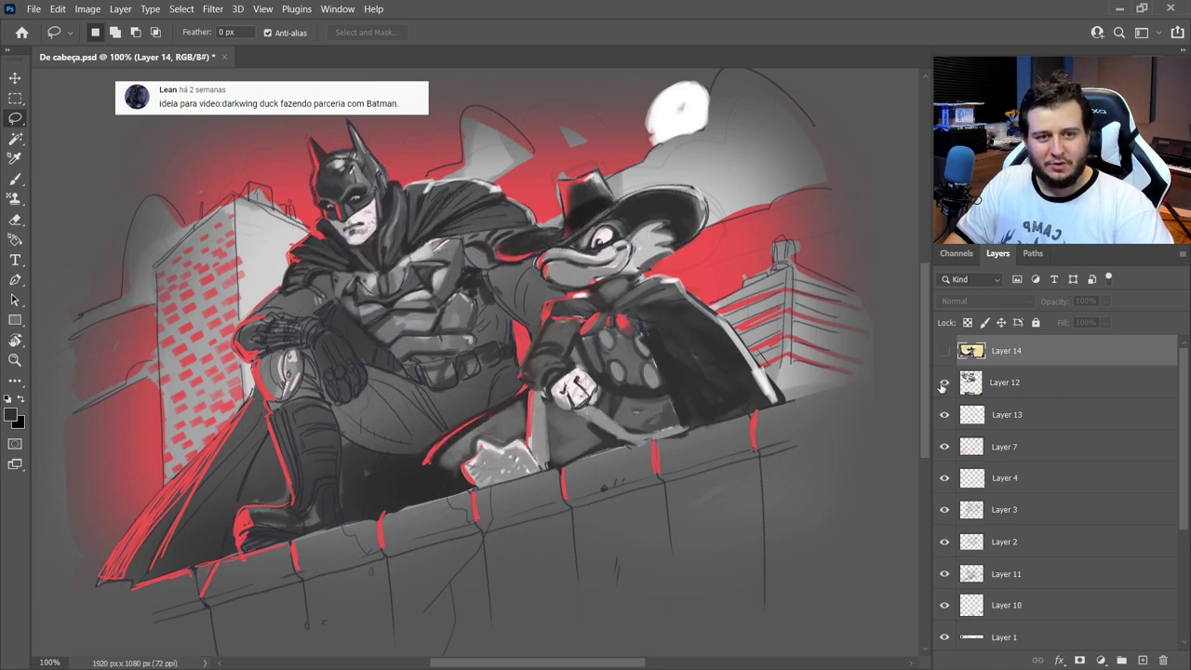
click(943, 384)
click(943, 383)
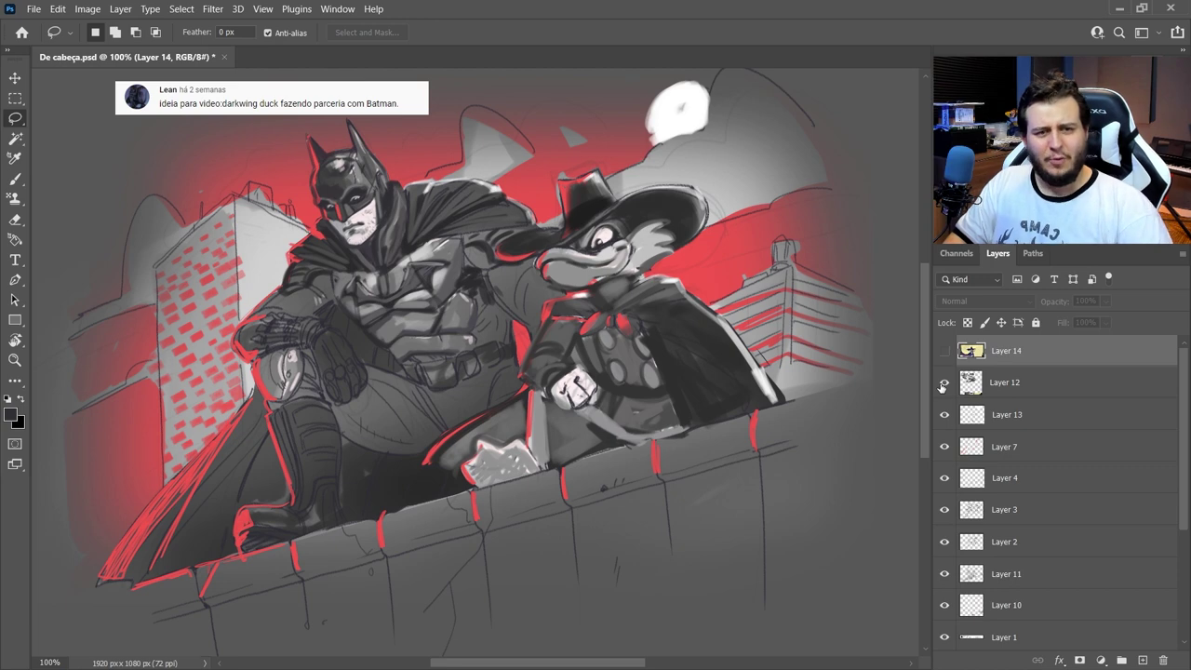
Step: Save the document with the rendered scene in view
key(ctrl+s)
drag(520, 249, 539, 269)
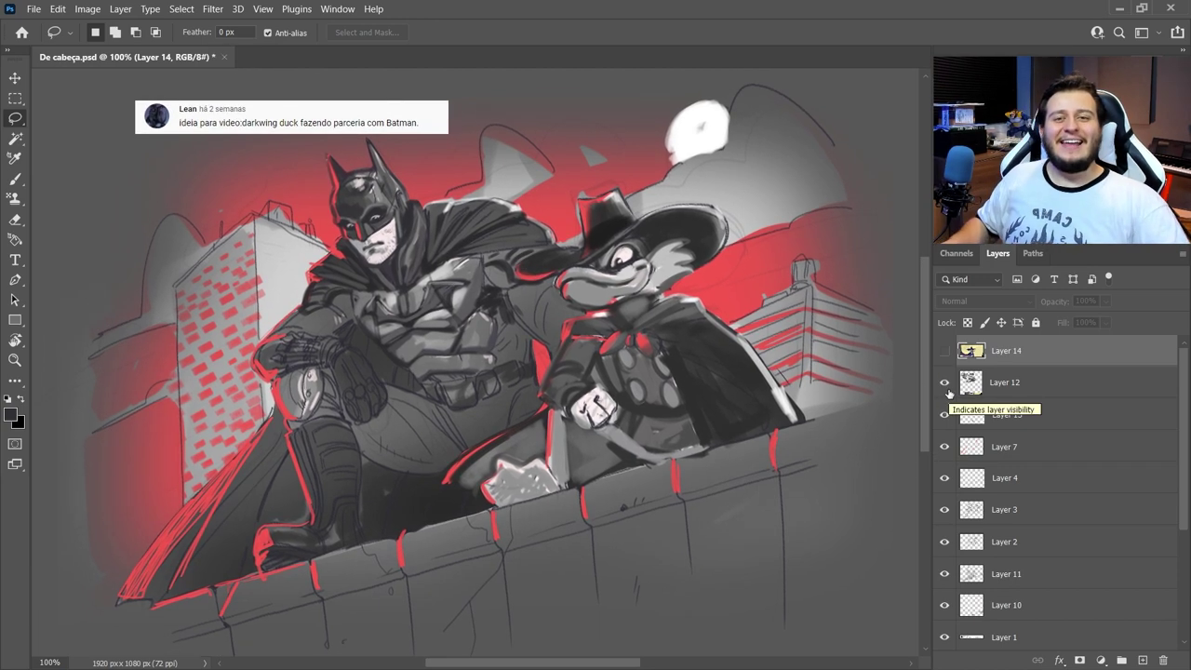